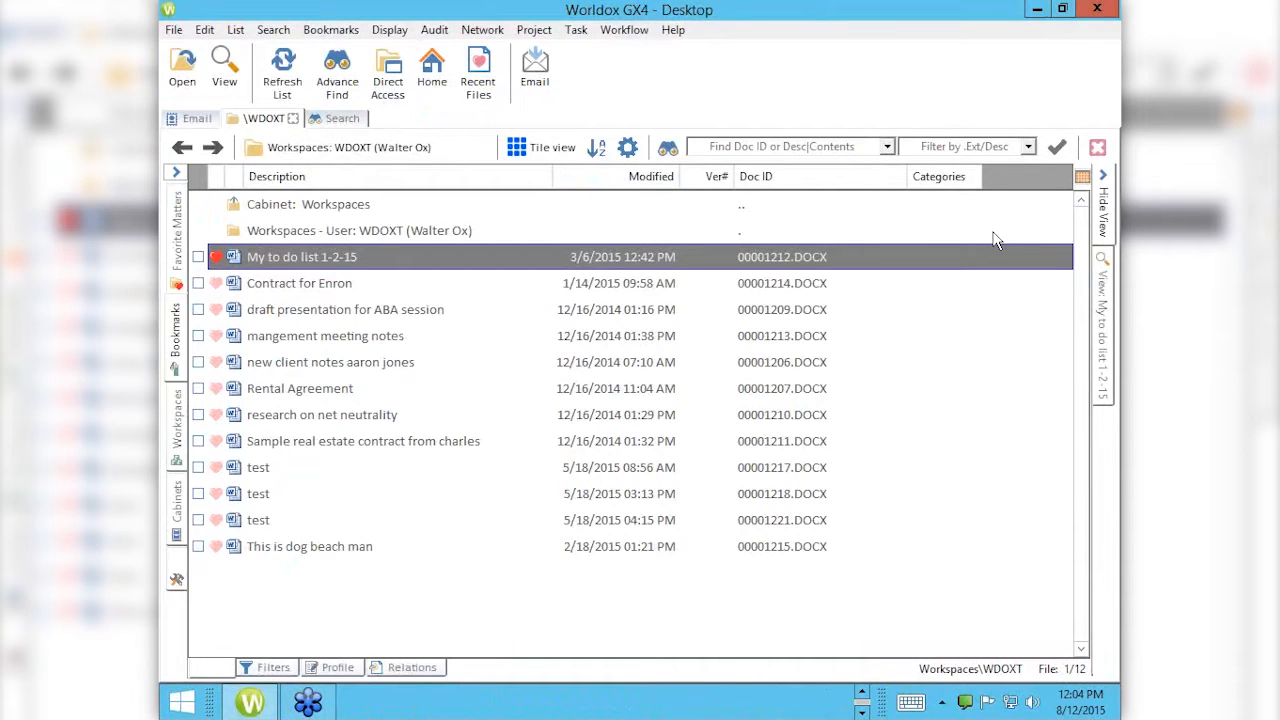
# Disable WorkZone for Worldox from the system tray.
pyautogui.click(943, 706)
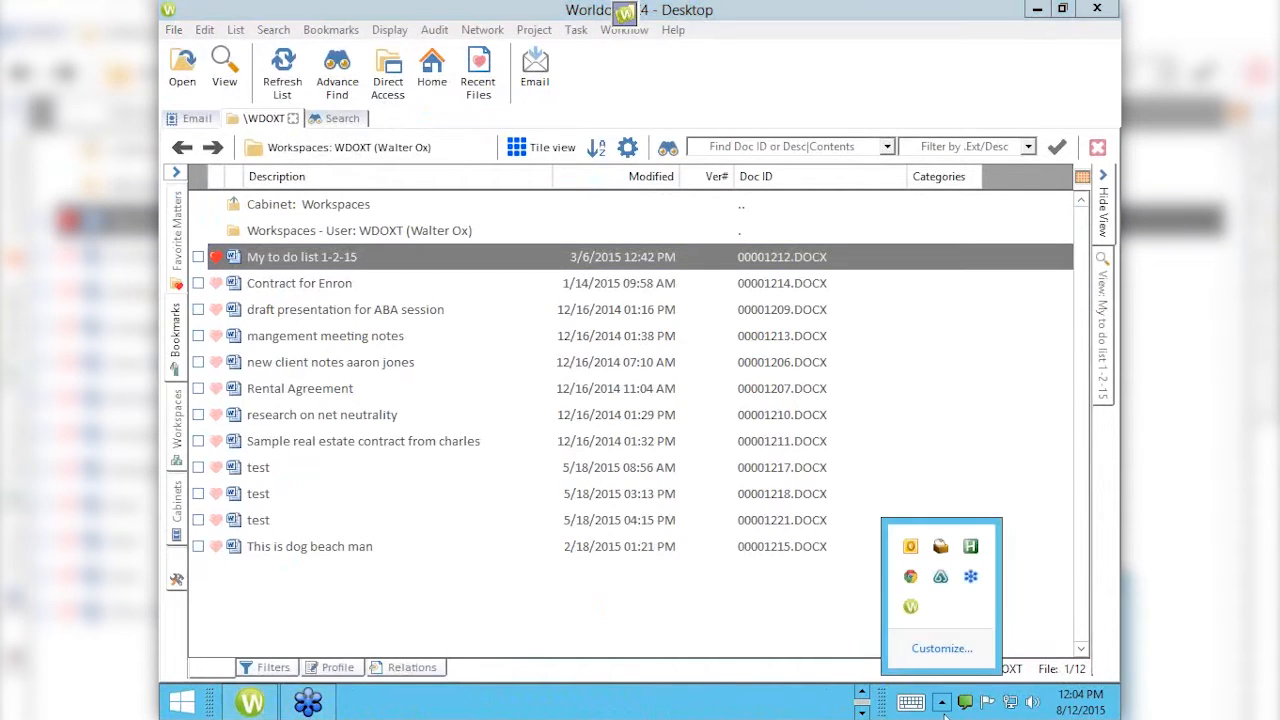
pyautogui.rightClick(910, 607)
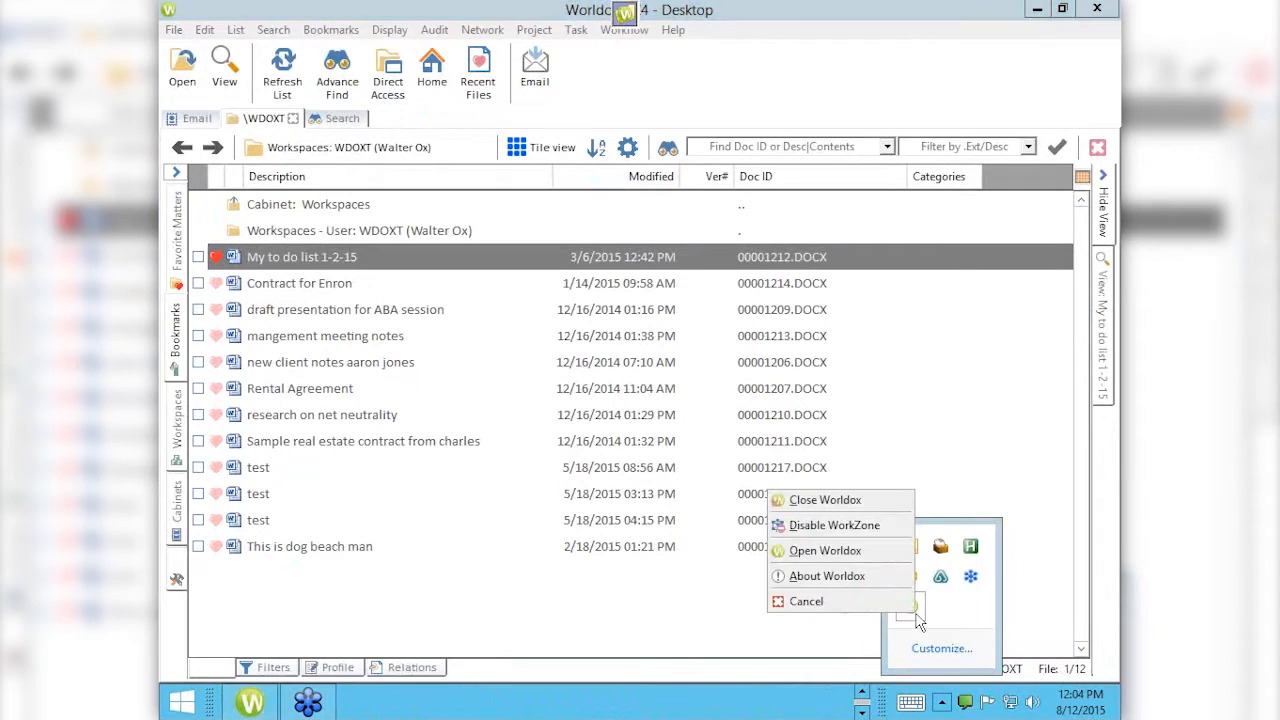
pyautogui.click(843, 540)
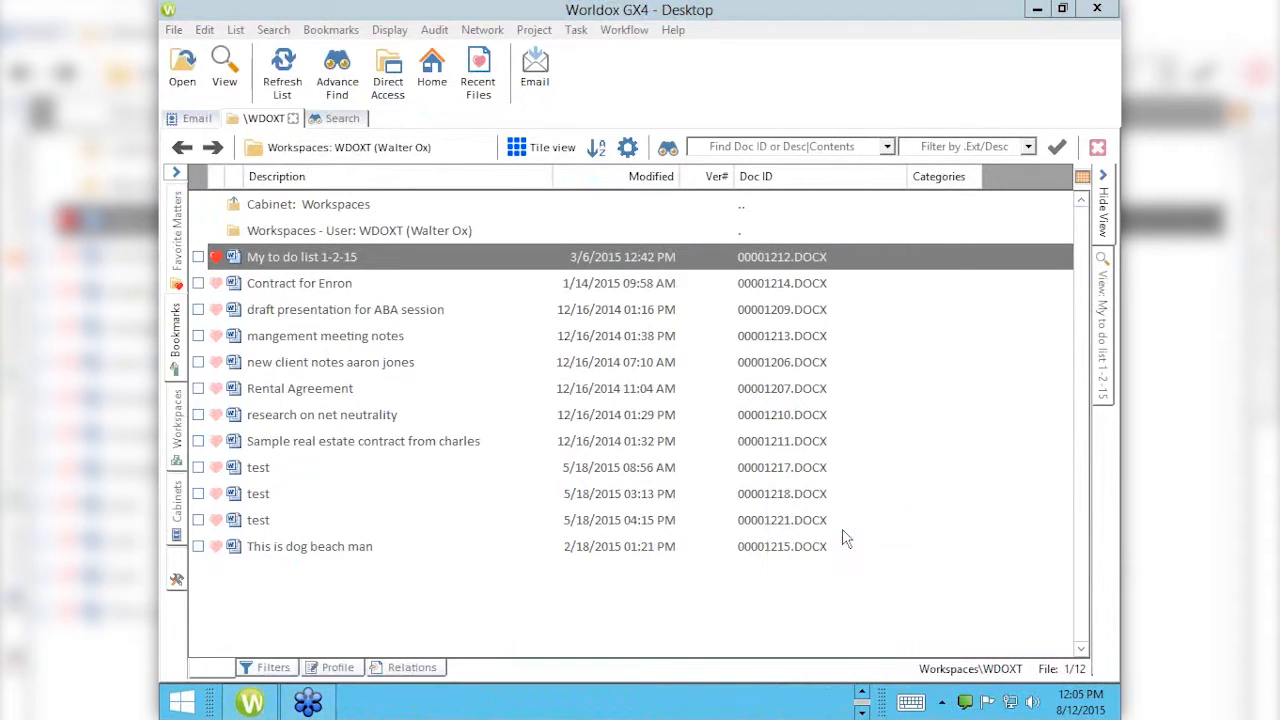
# Enable WorkZone for Worldox again from the system tray.
pyautogui.click(941, 703)
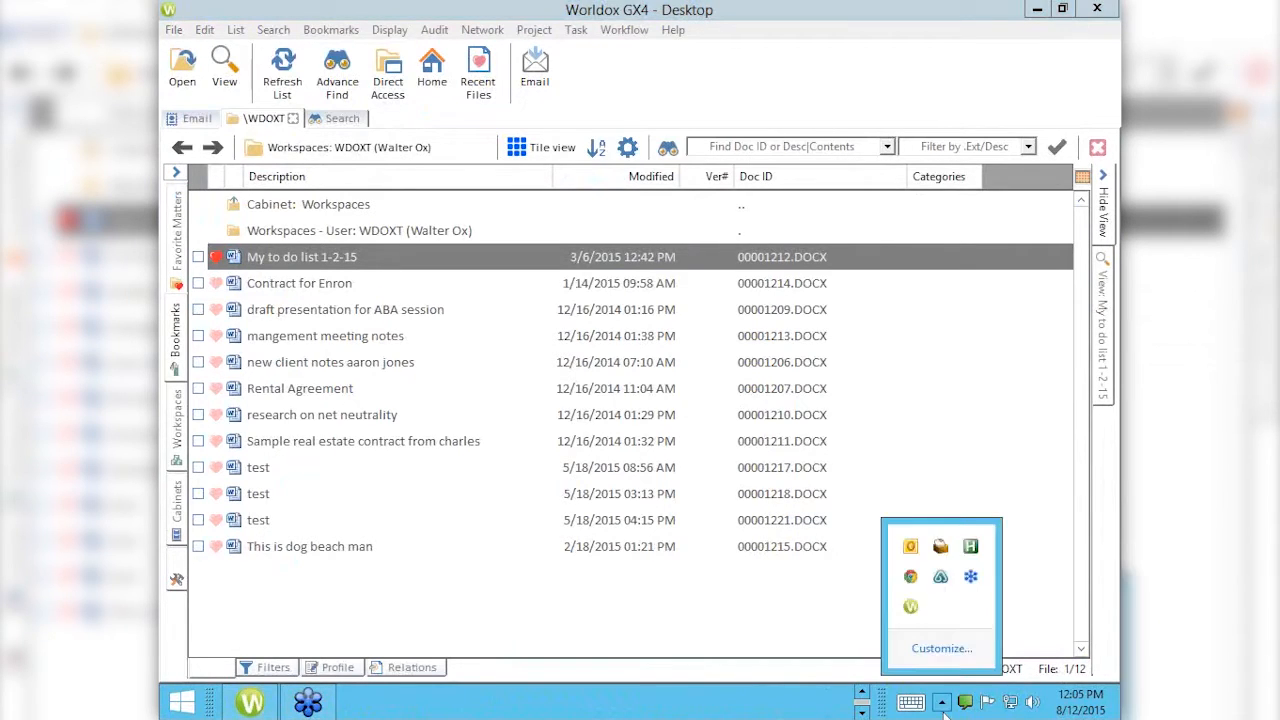
pyautogui.rightClick(910, 607)
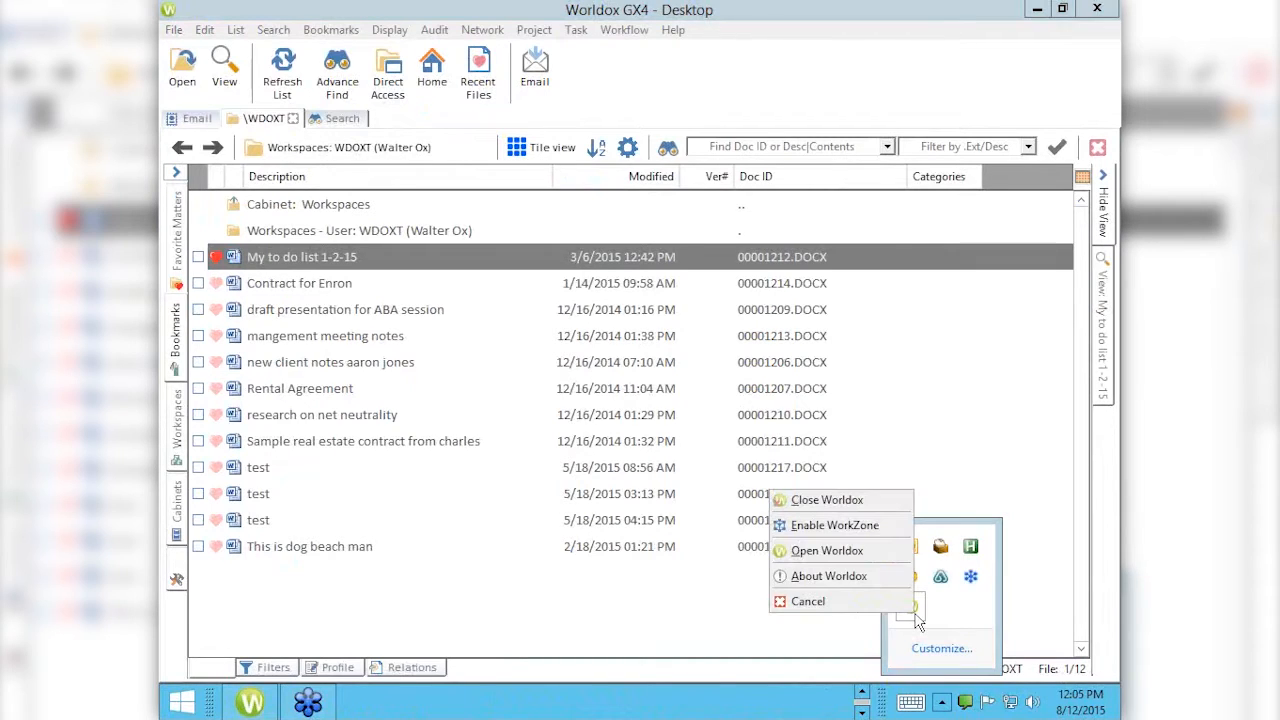
pyautogui.click(840, 527)
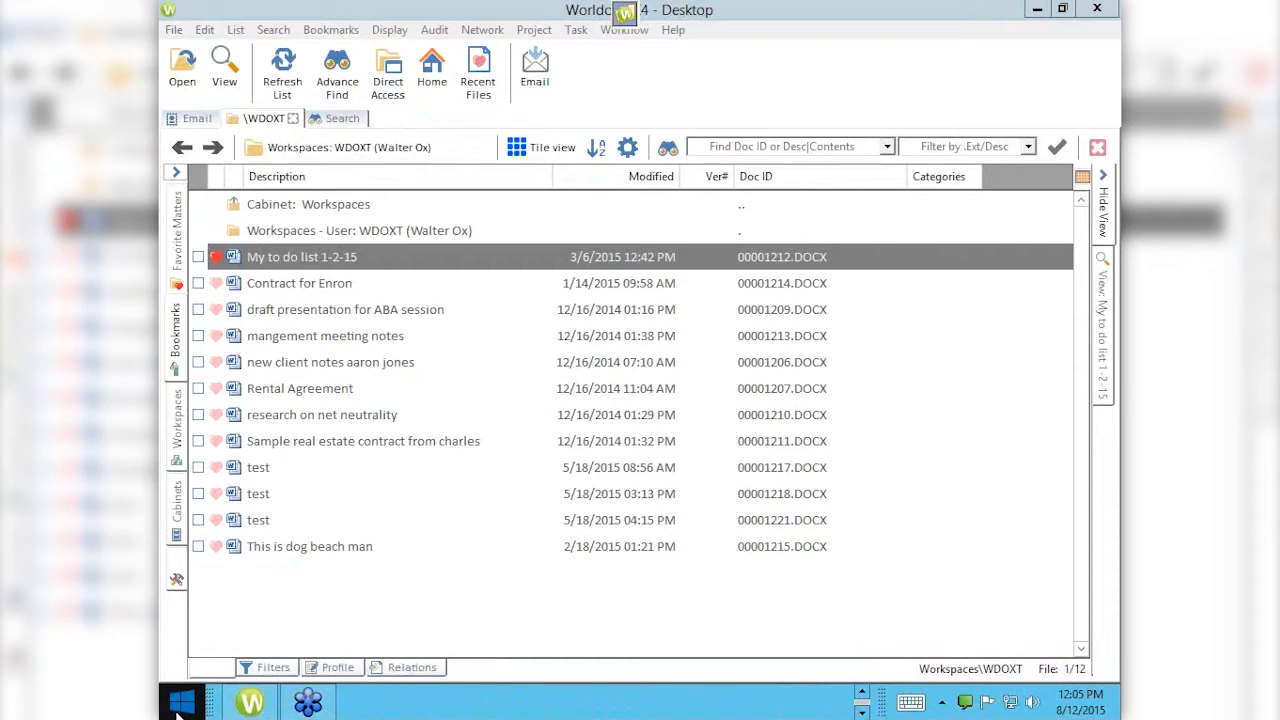
# Switch to Word, enter "test" in the blank document and save it to the Worldox workspace.
pyautogui.click(861, 708)
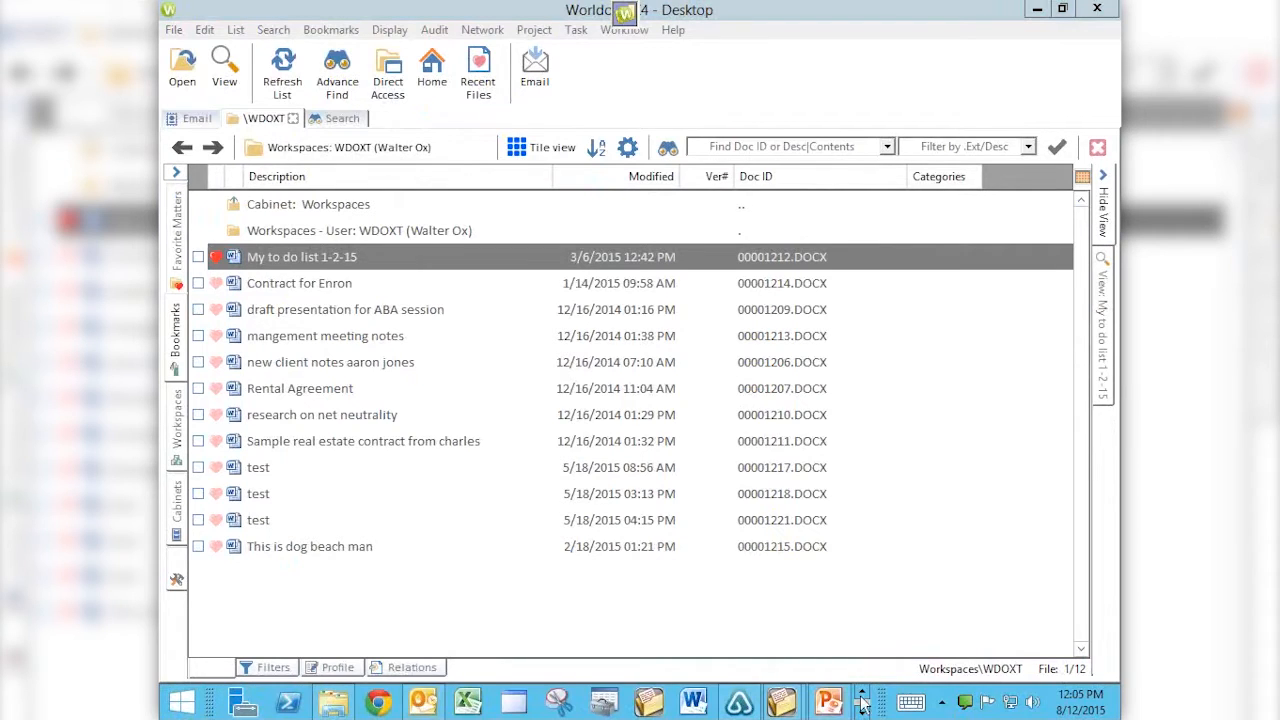
pyautogui.click(694, 703)
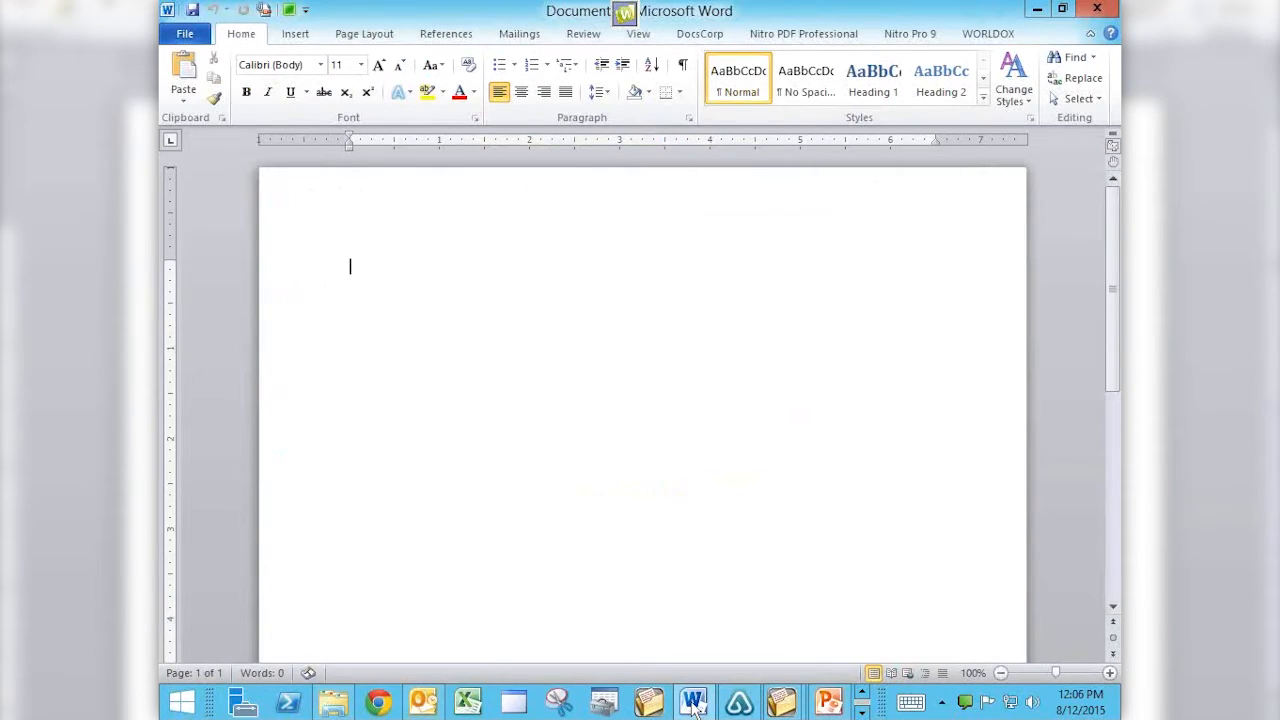
pyautogui.write('test')
pyautogui.click(291, 11)
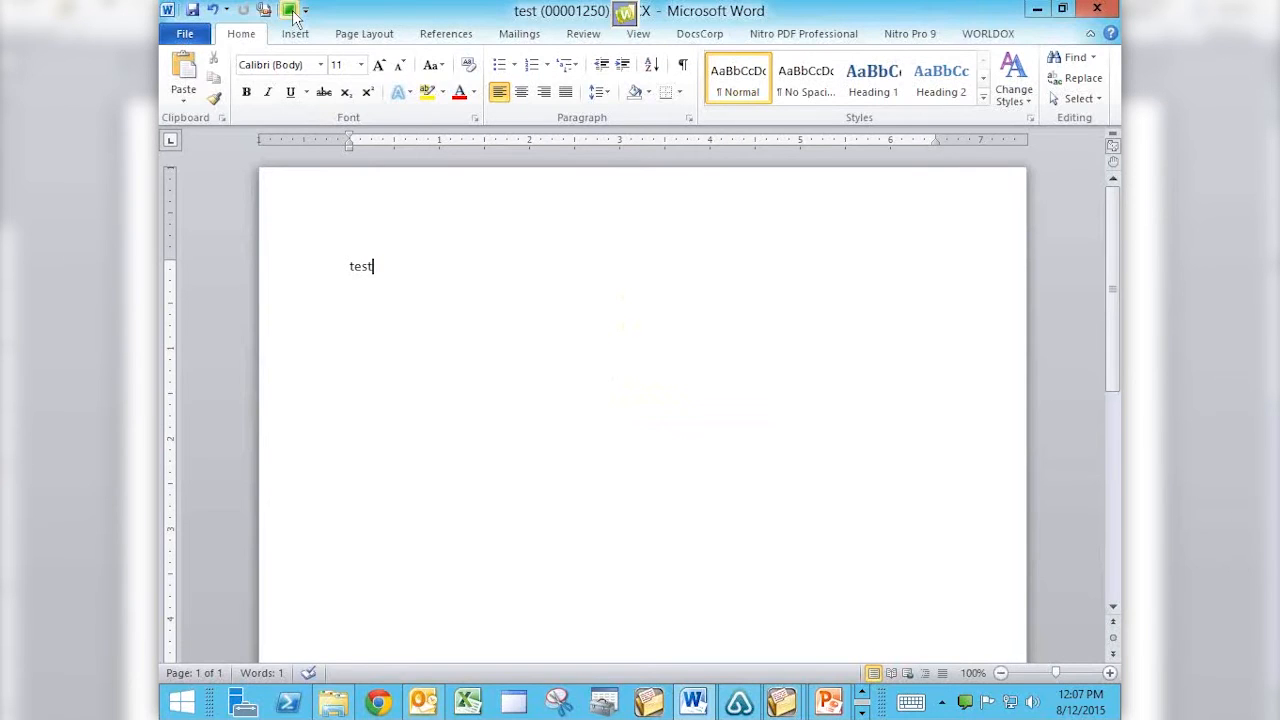
# Switch to Outlook and start moving the "(Orders) Completed to-do" email from Deleted Items into Worldox.
pyautogui.click(422, 704)
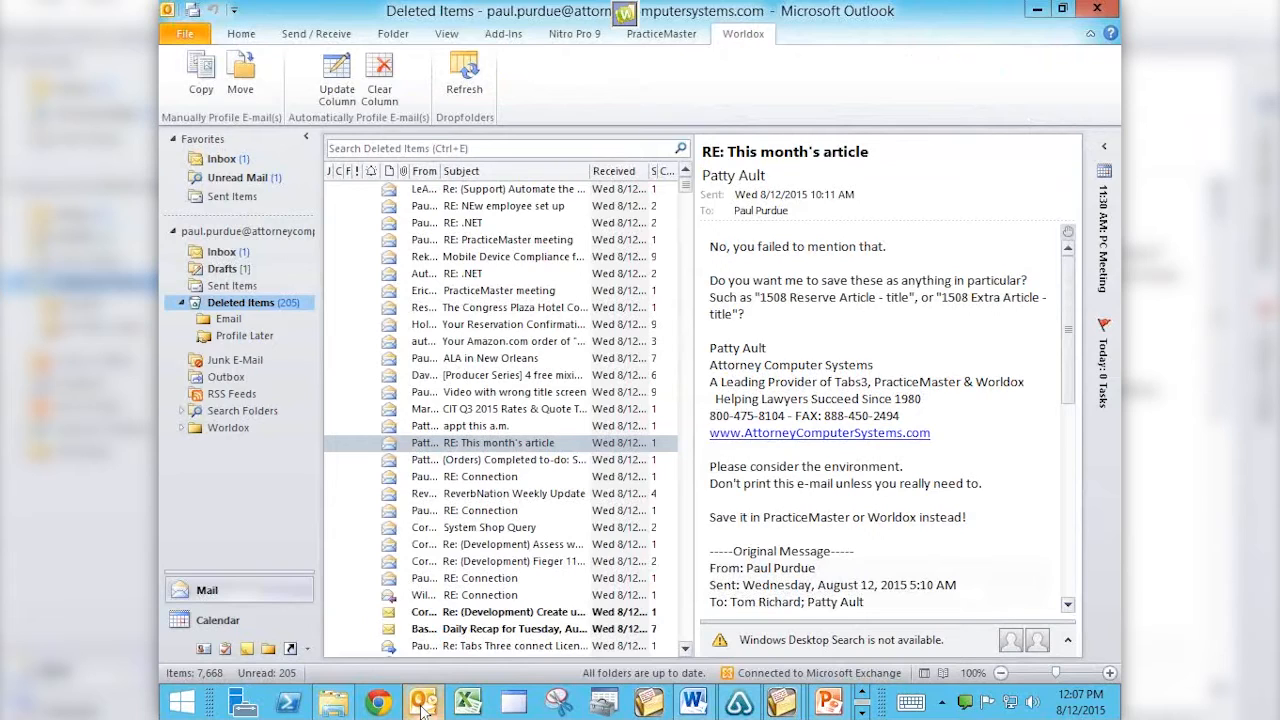
pyautogui.press('Down')
pyautogui.click(517, 463)
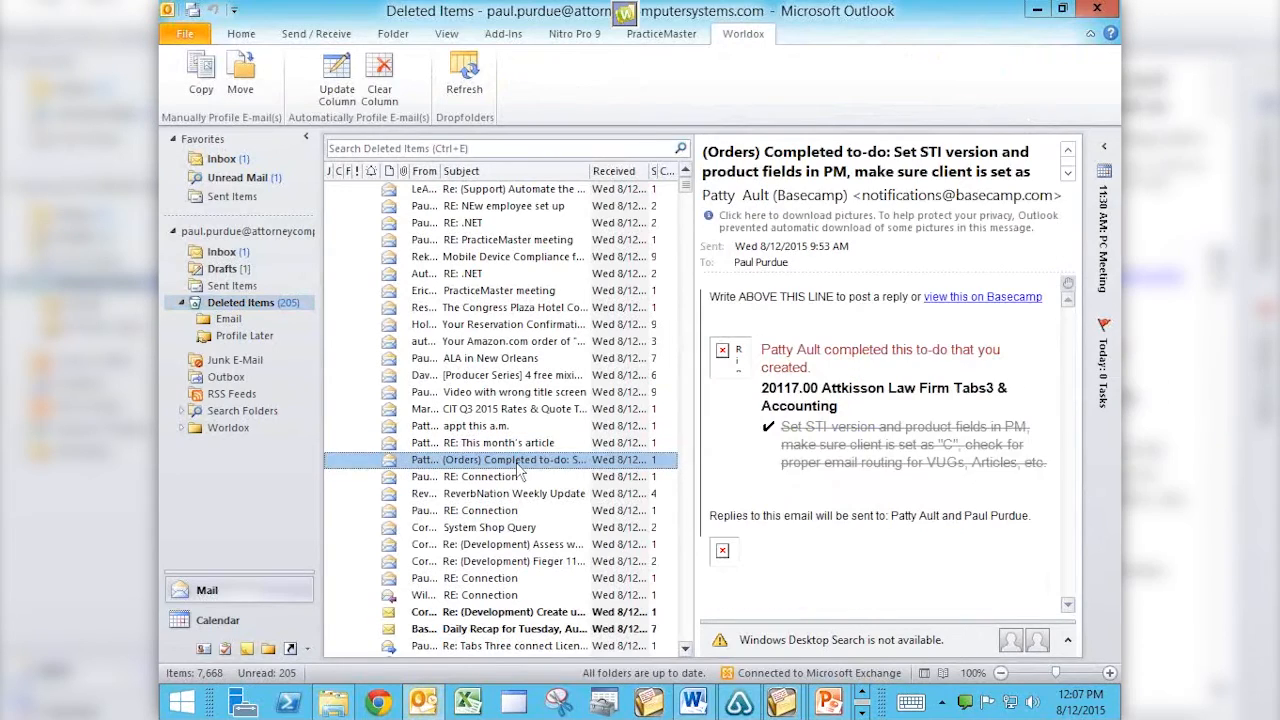
pyautogui.click(243, 75)
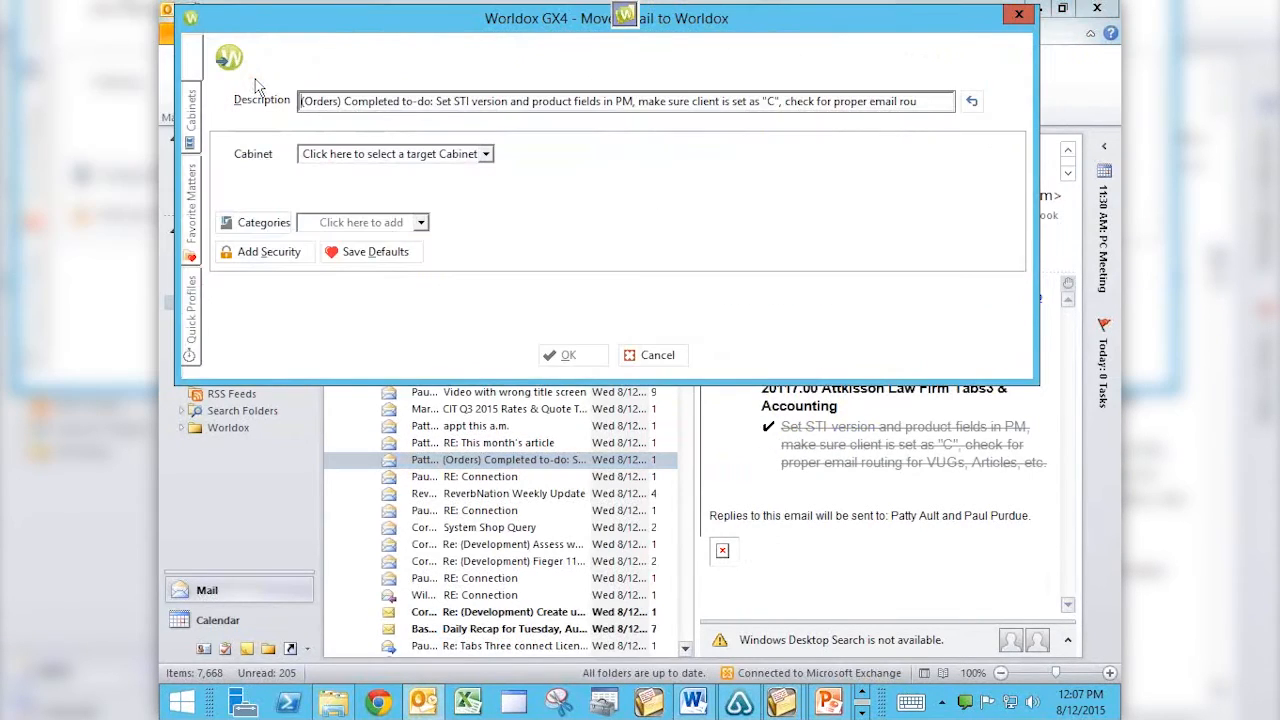
# Profile the email in the Client Files cabinet under client WSC Corp. and matter General.
pyautogui.click(485, 154)
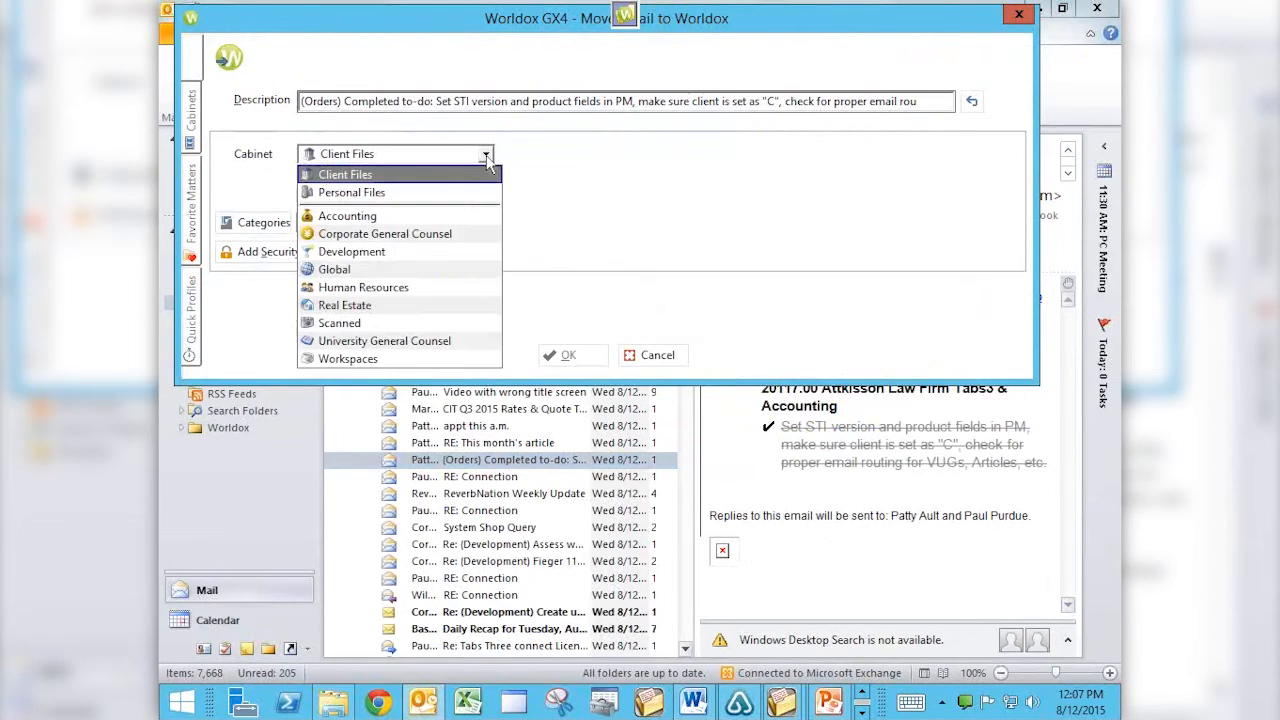
pyautogui.click(403, 174)
pyautogui.click(432, 186)
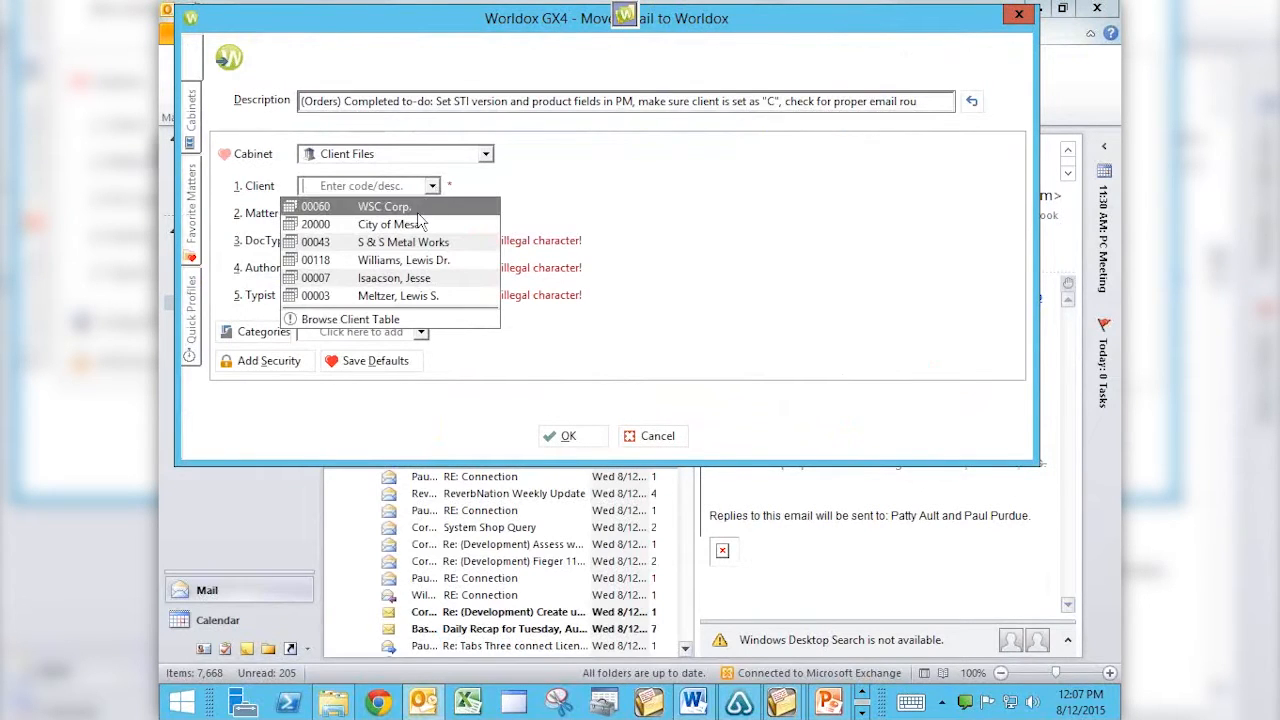
pyautogui.click(419, 213)
pyautogui.click(432, 218)
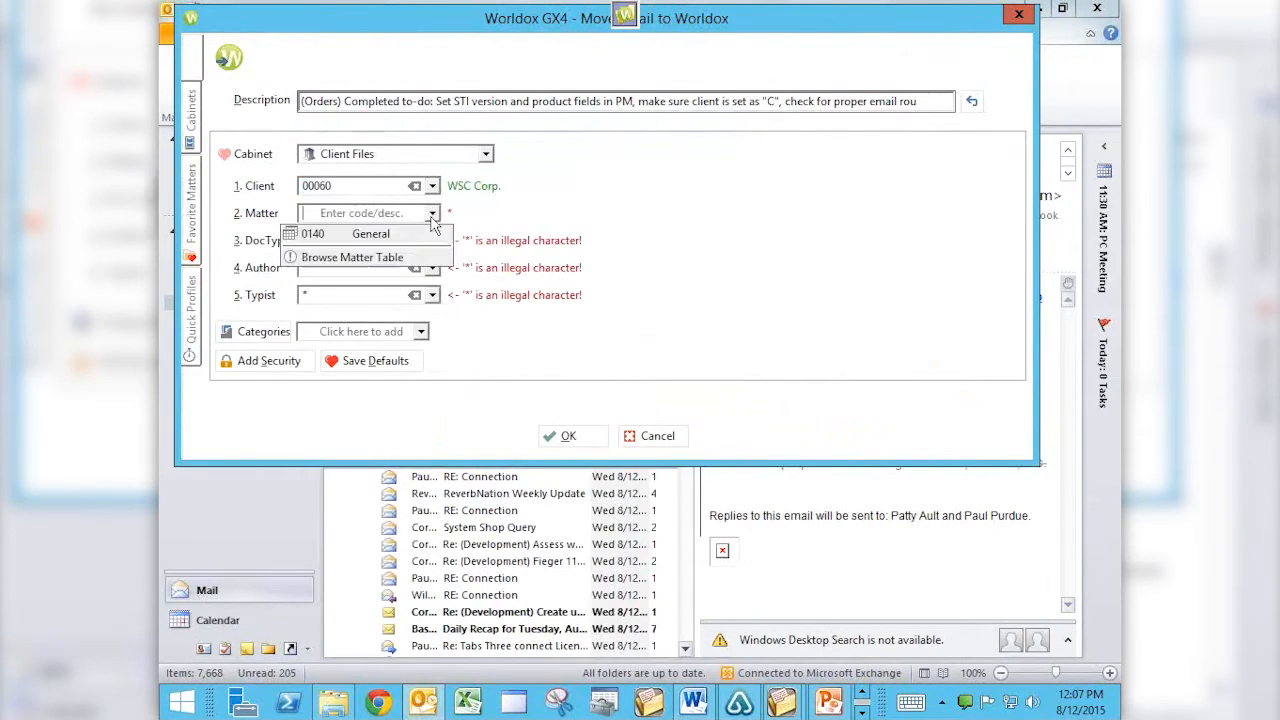
pyautogui.click(416, 233)
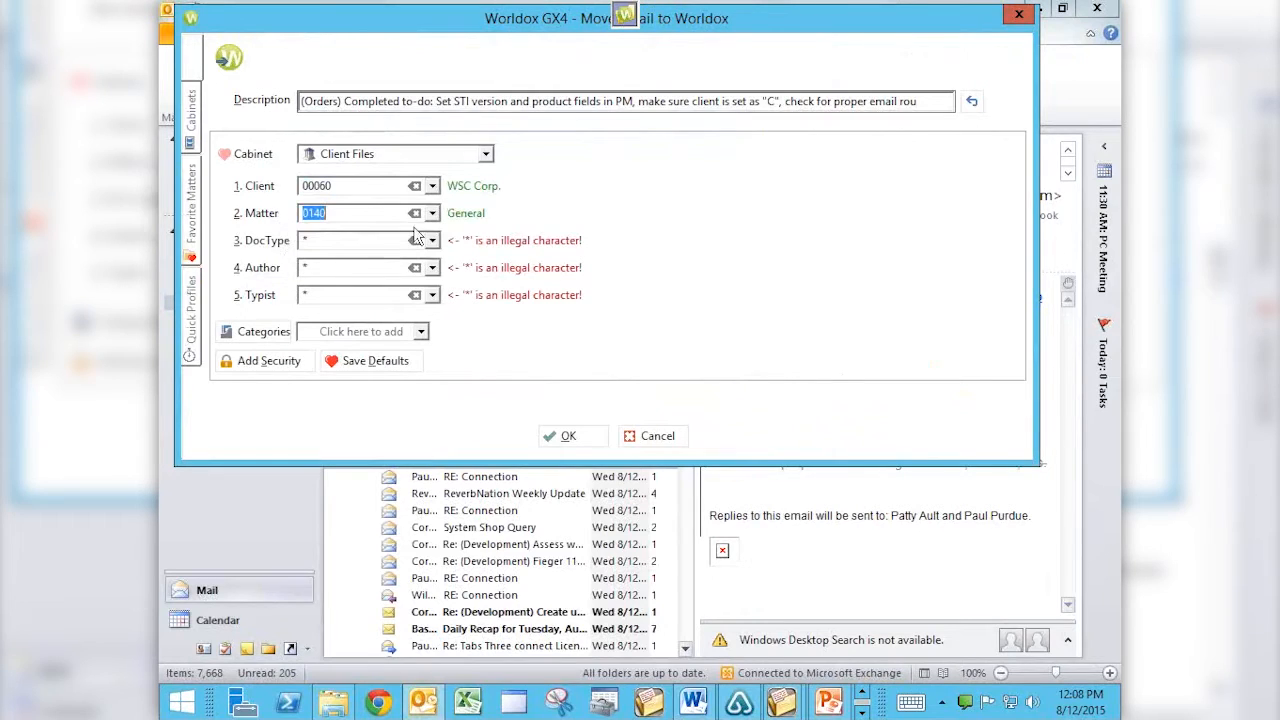
# Set the document type to EMAIL and both author and typist to WDOXT, and complete the move to Worldox.
pyautogui.click(432, 241)
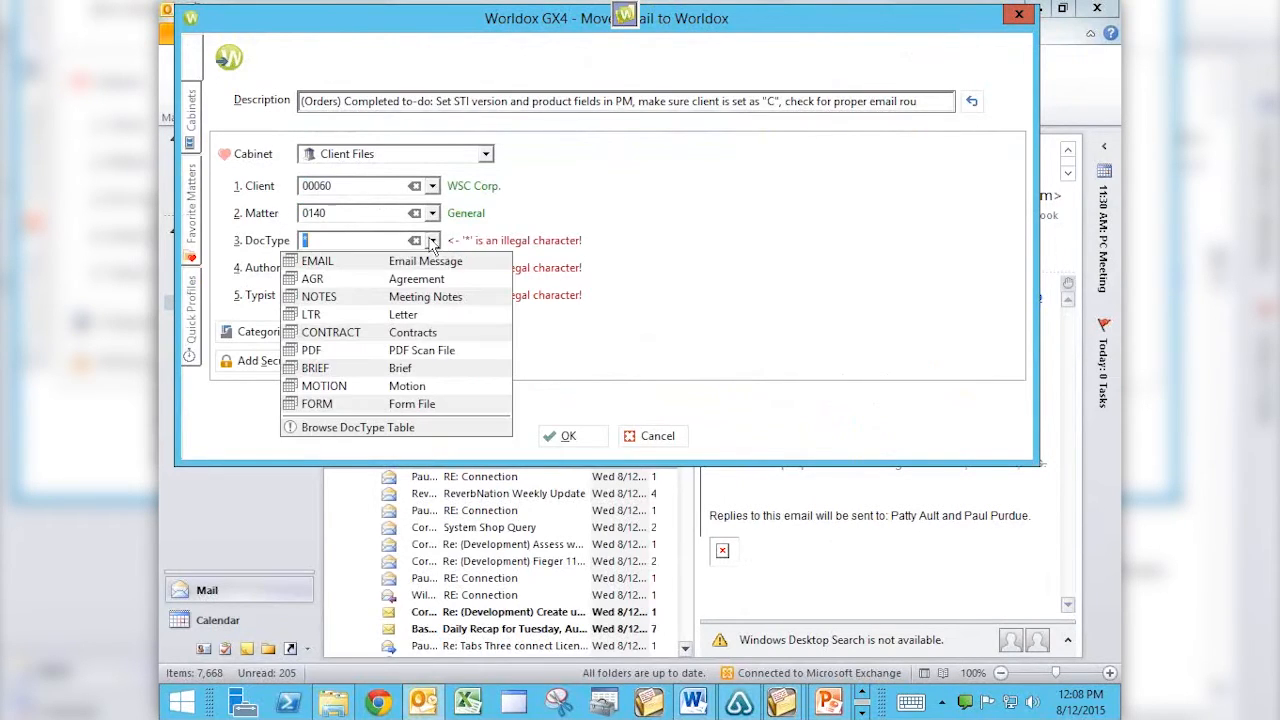
pyautogui.click(366, 263)
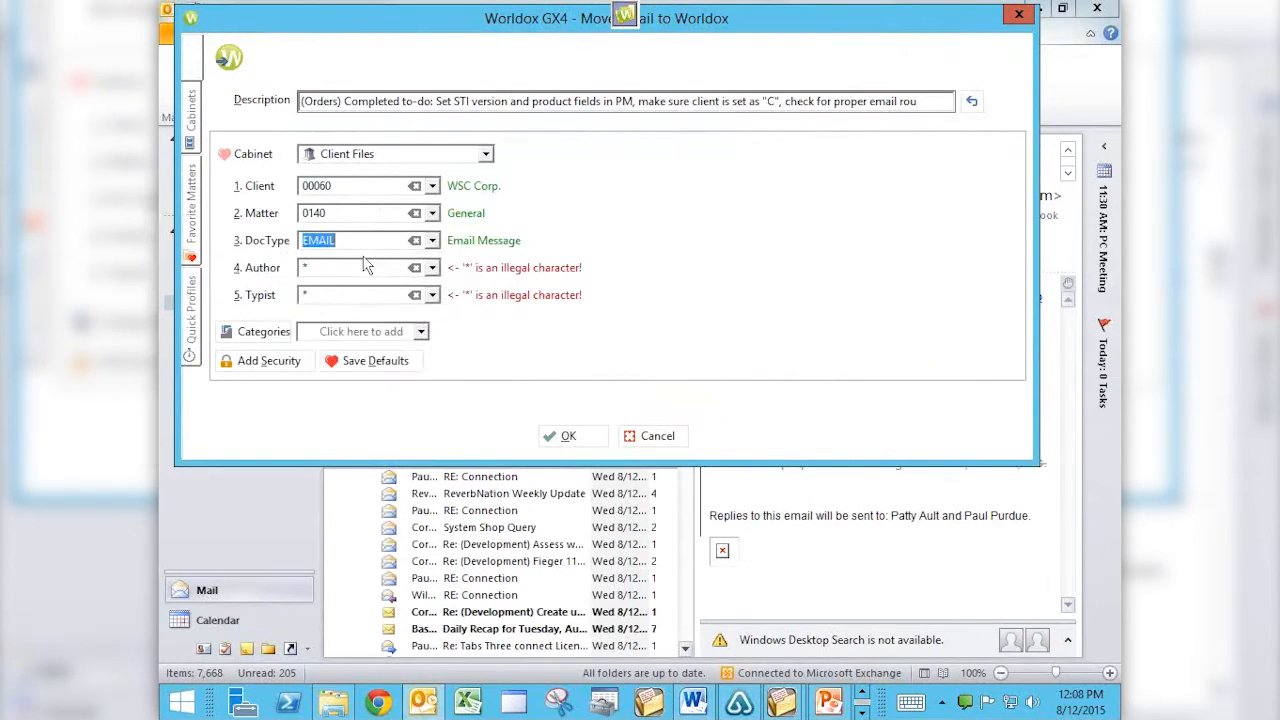
pyautogui.click(432, 268)
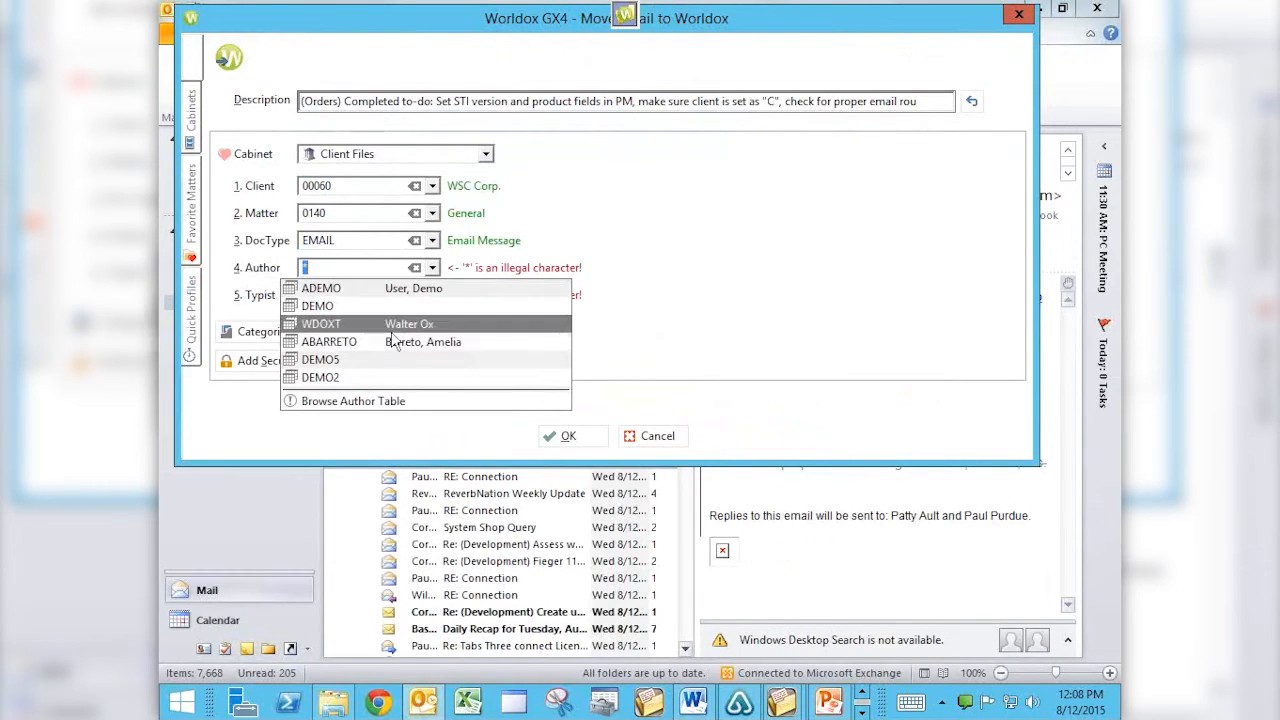
pyautogui.click(372, 324)
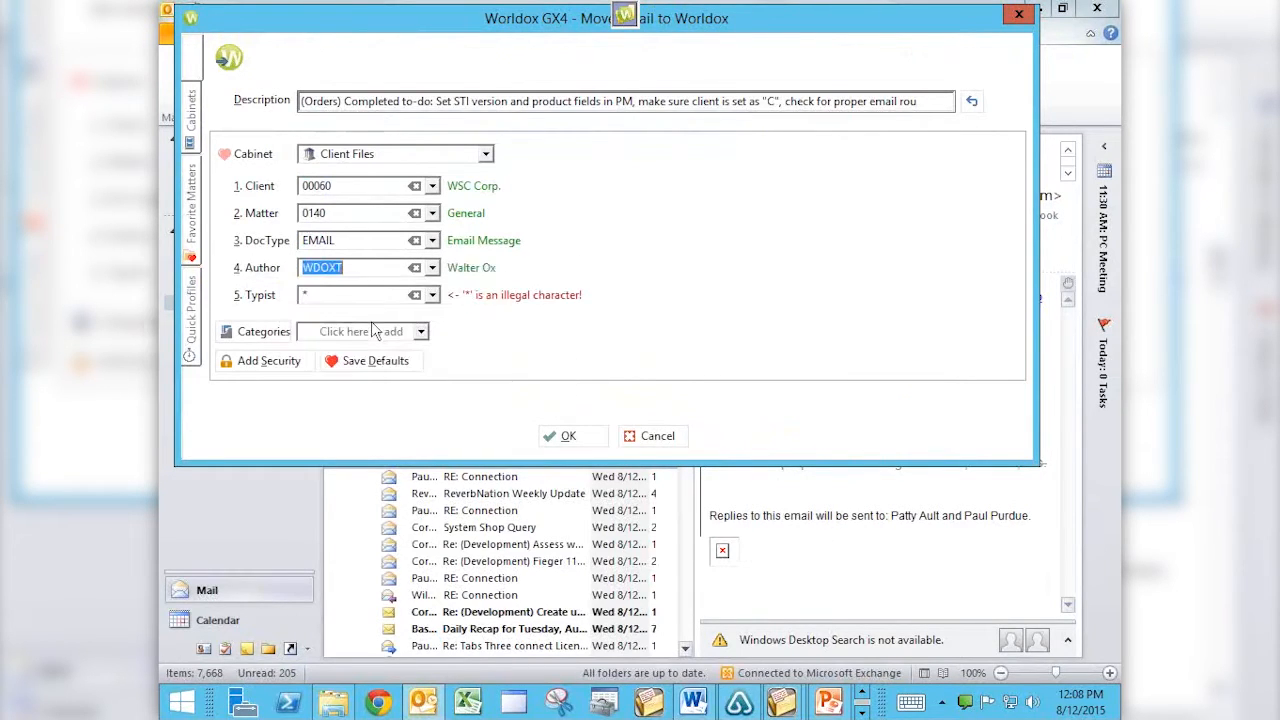
pyautogui.click(432, 295)
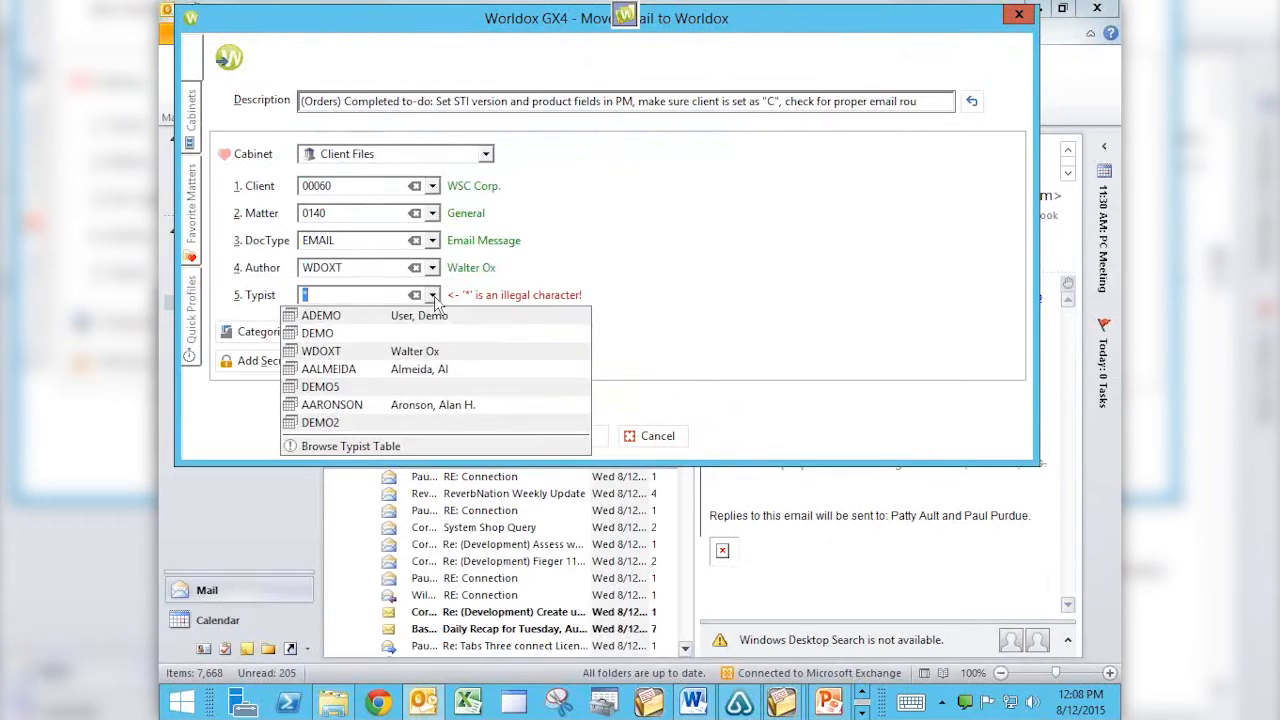
pyautogui.click(430, 352)
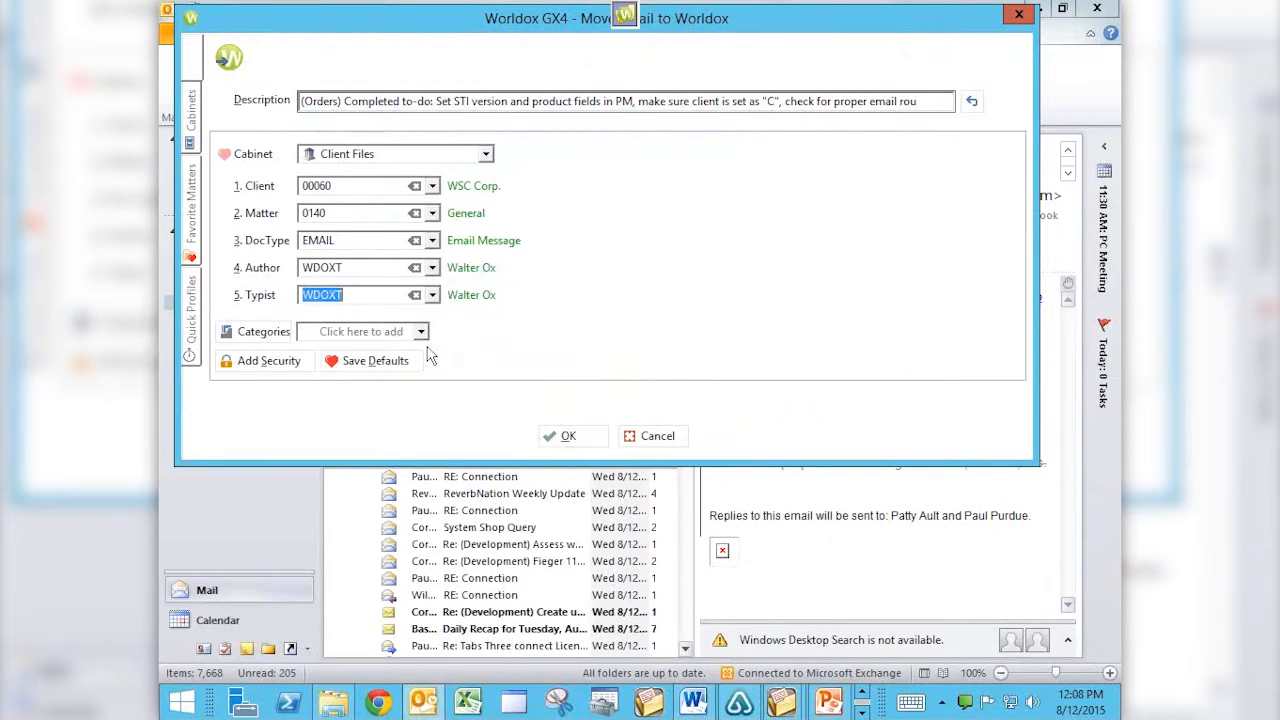
pyautogui.click(568, 440)
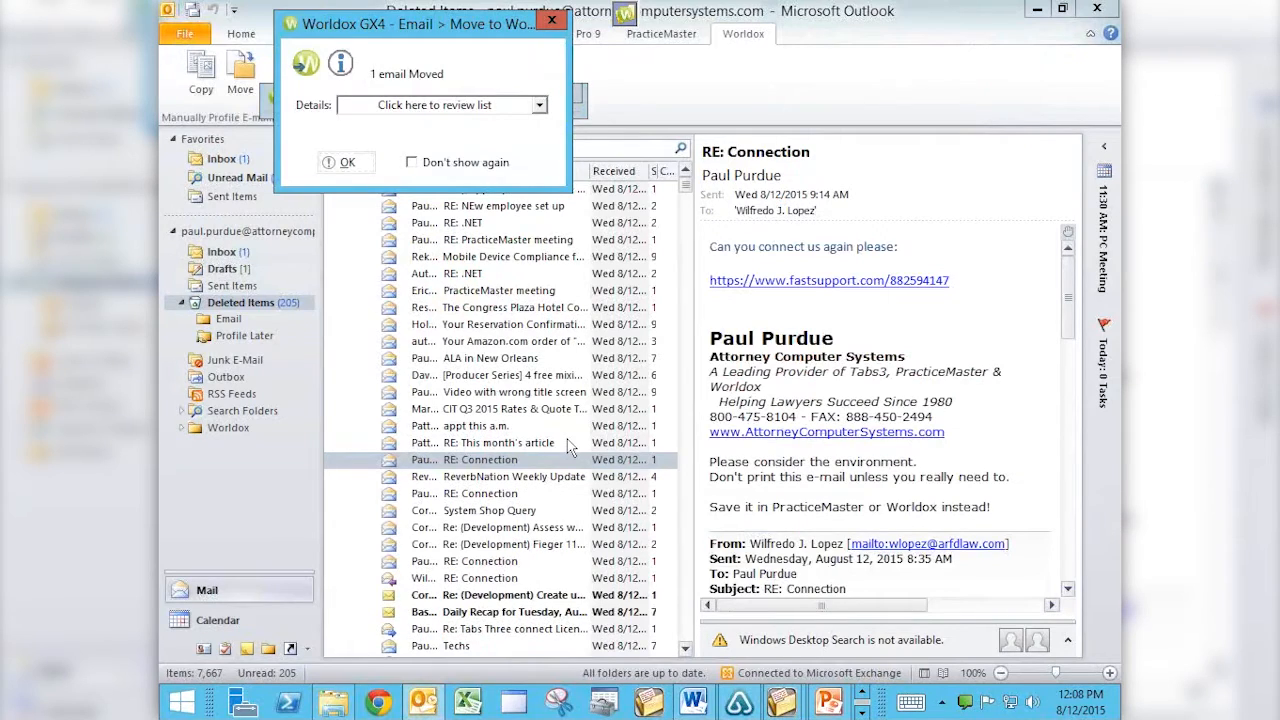
pyautogui.click(344, 162)
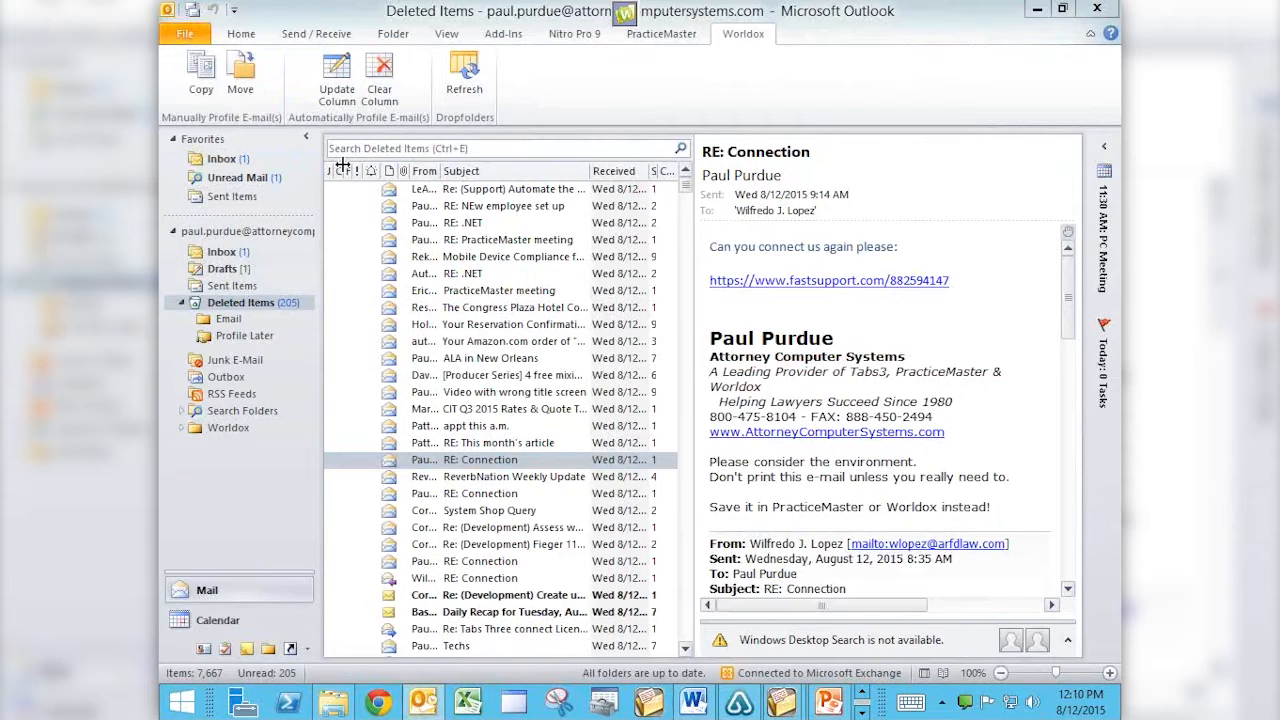
# Expand Worldox's Client Files folders and select the Congress Plaza, Amazon order, "Video with wrong title screen" and "appt this a.m." emails.
pyautogui.click(183, 428)
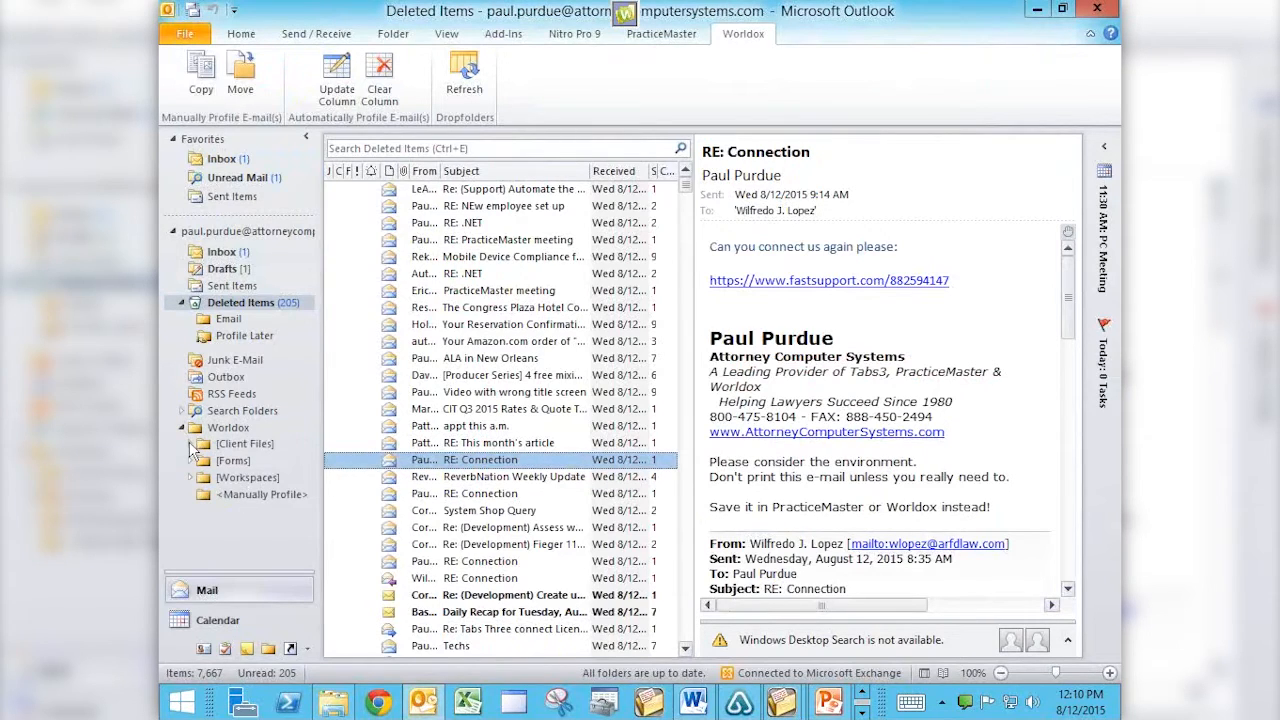
pyautogui.click(191, 444)
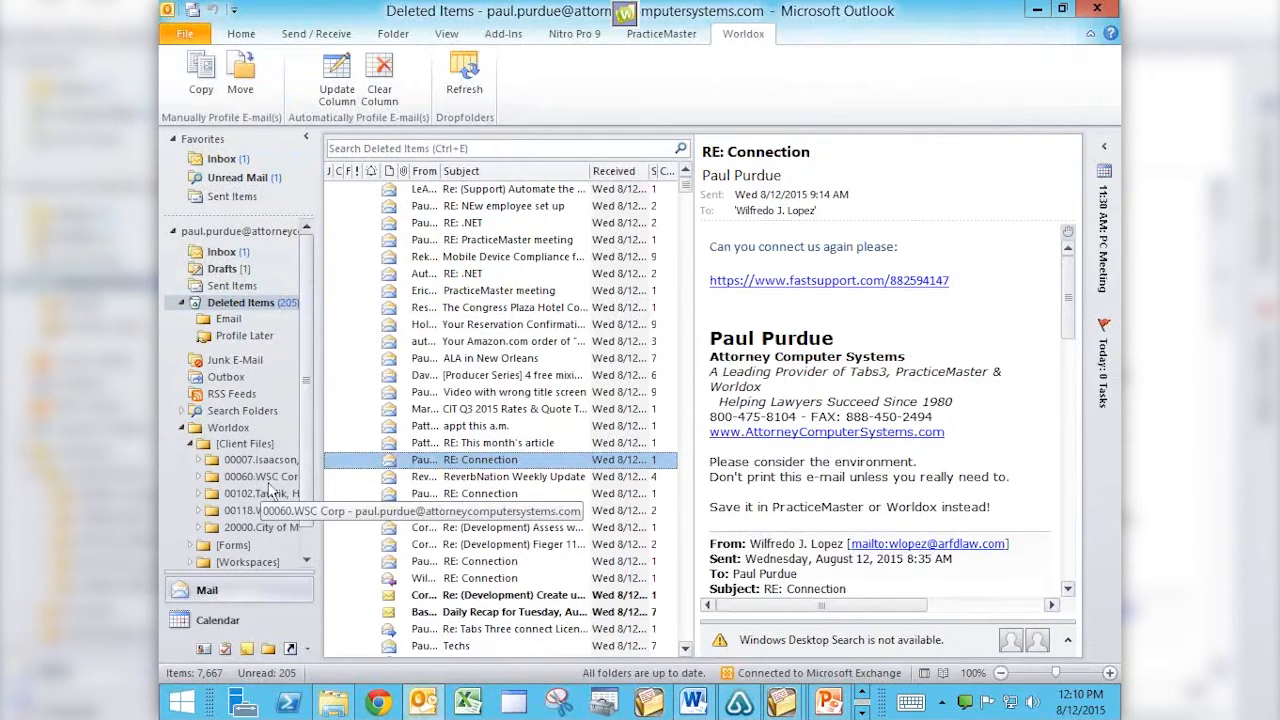
pyautogui.keyDown('shift'); pyautogui.click(492, 409); pyautogui.keyUp('shift')
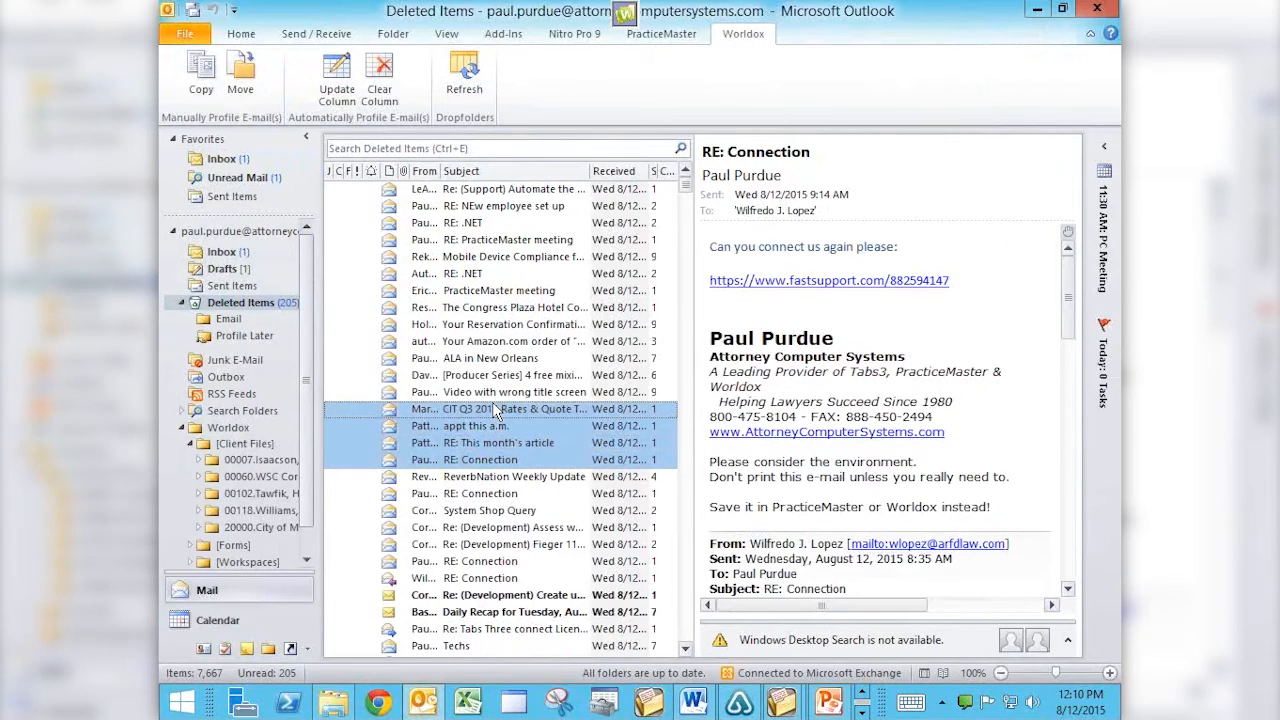
pyautogui.click(500, 309)
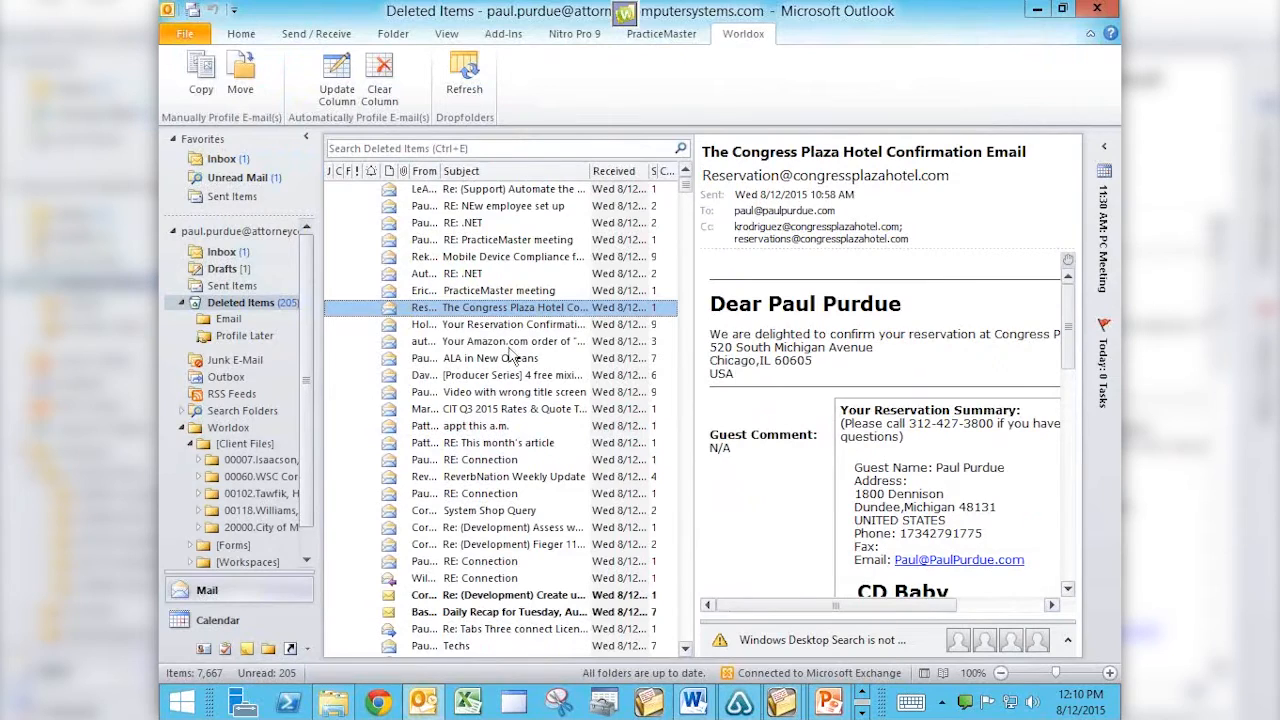
pyautogui.keyDown('ctrl'); pyautogui.click(513, 345); pyautogui.keyUp('ctrl')
pyautogui.keyDown('ctrl'); pyautogui.click(512, 393); pyautogui.keyUp('ctrl')
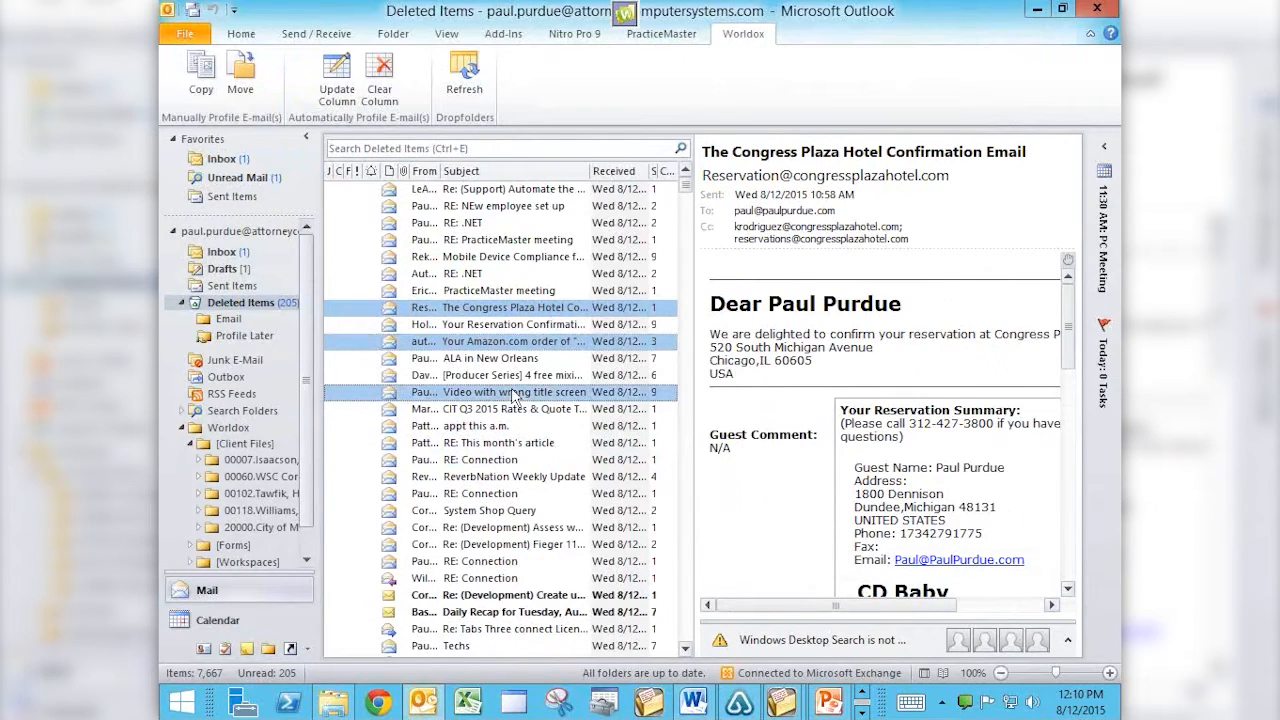
pyautogui.keyDown('ctrl'); pyautogui.click(512, 430); pyautogui.keyUp('ctrl')
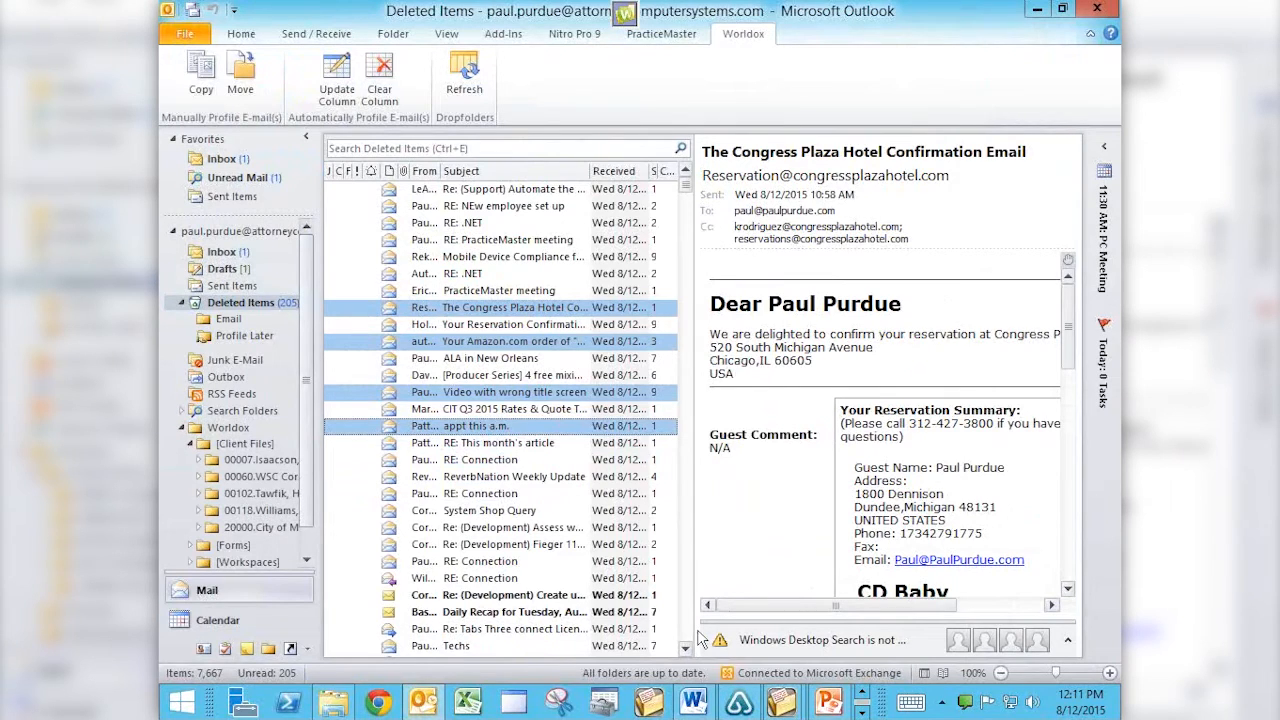
# Switch to Word, create a new blank document containing "test" and bring up the Worldox File Save dialog.
pyautogui.click(695, 705)
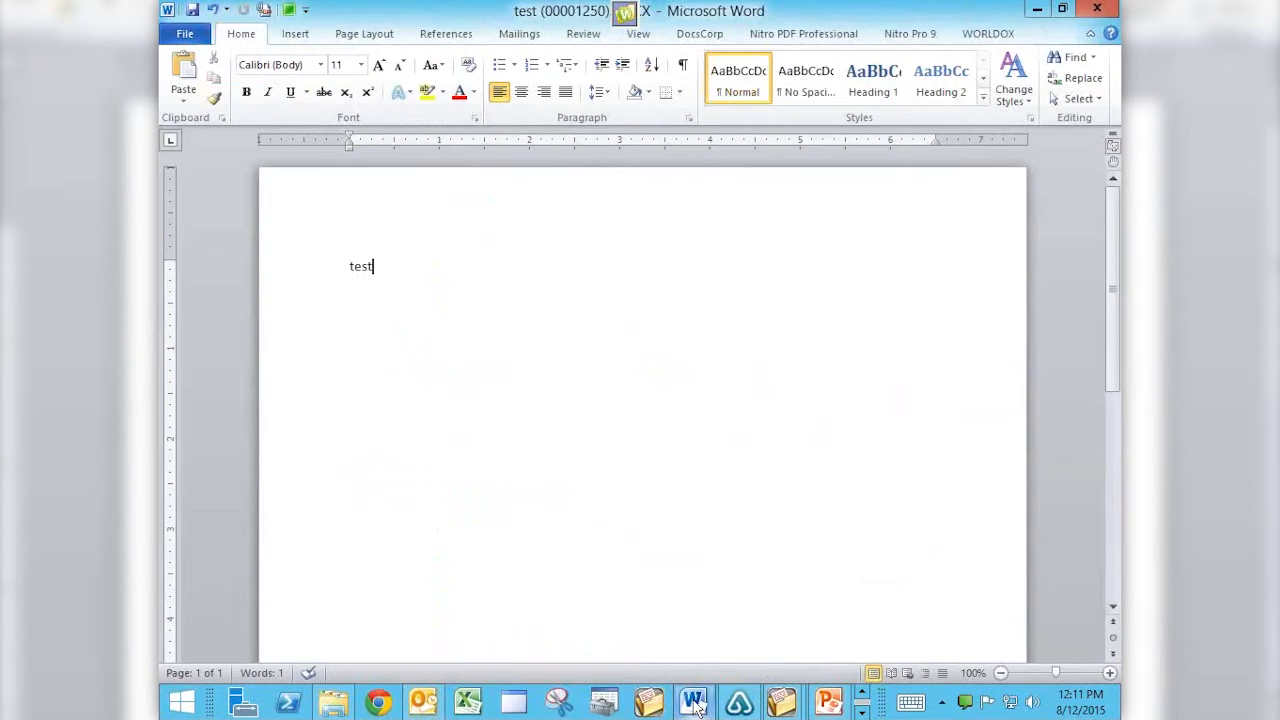
pyautogui.click(185, 33)
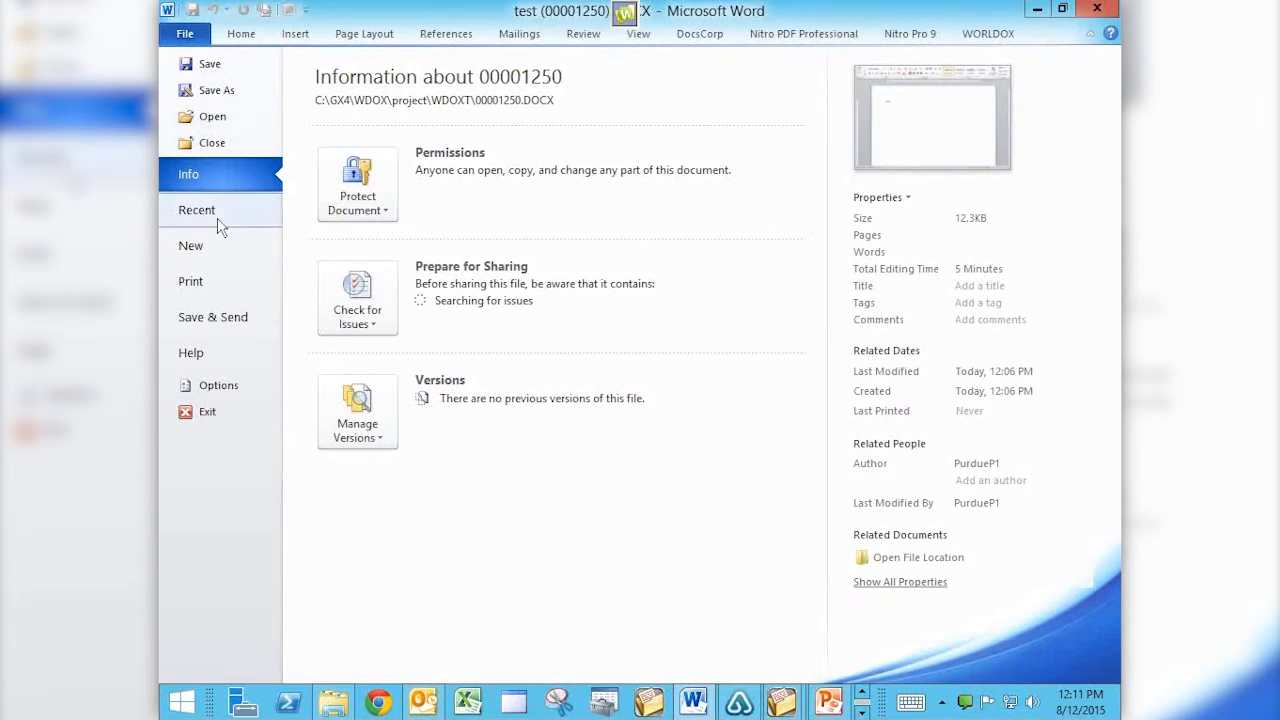
pyautogui.click(190, 250)
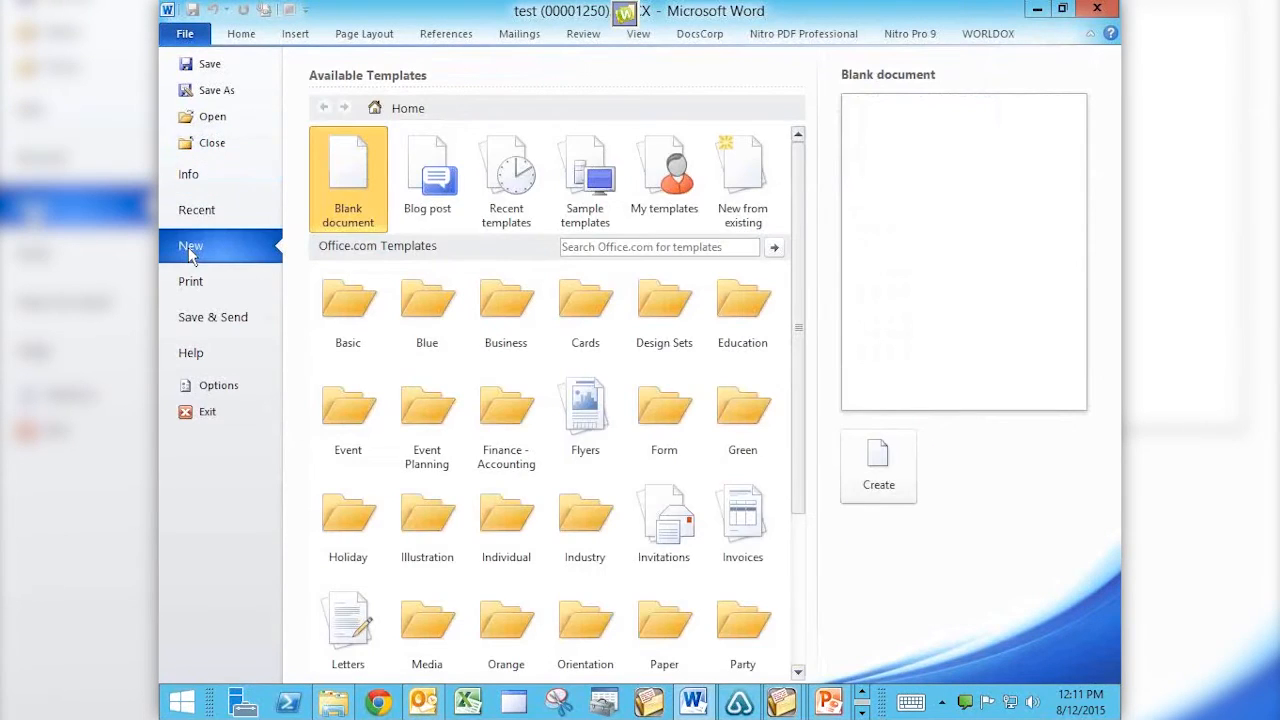
pyautogui.doubleClick(350, 180)
pyautogui.write('test')
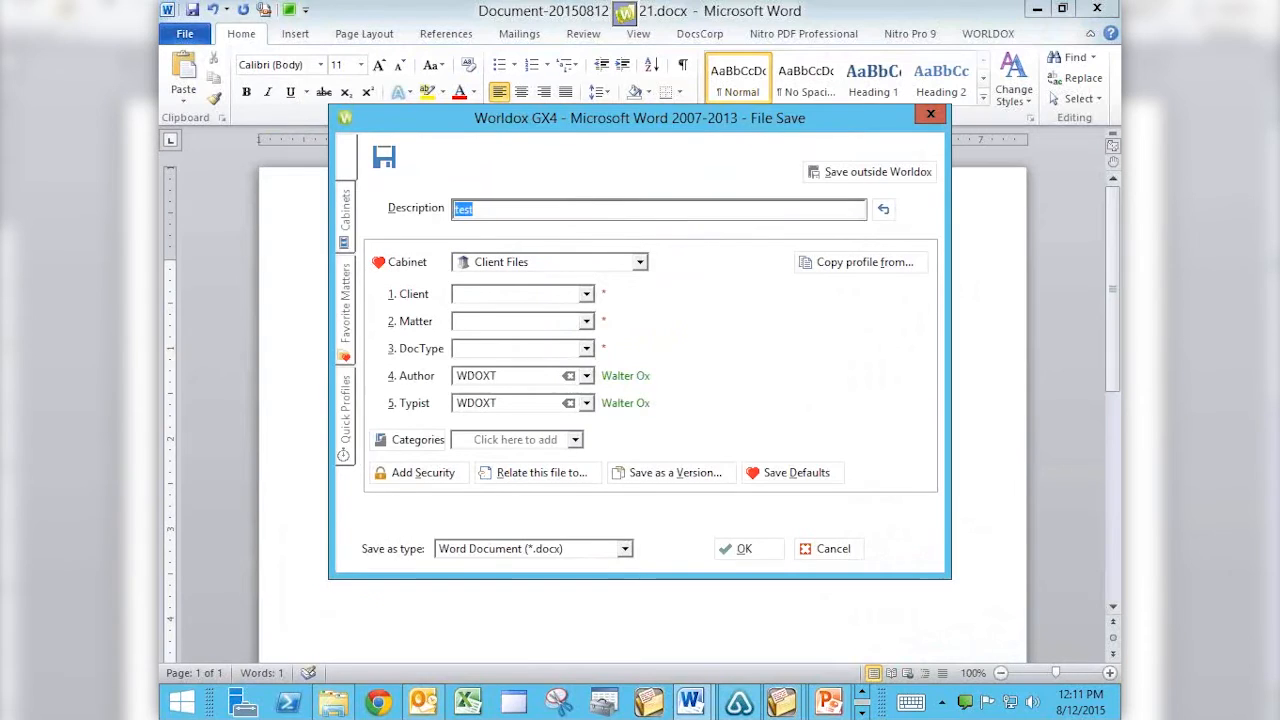
# Check the selected emails in Outlook and return to the new Word document's Worldox File Save dialog.
pyautogui.click(422, 703)
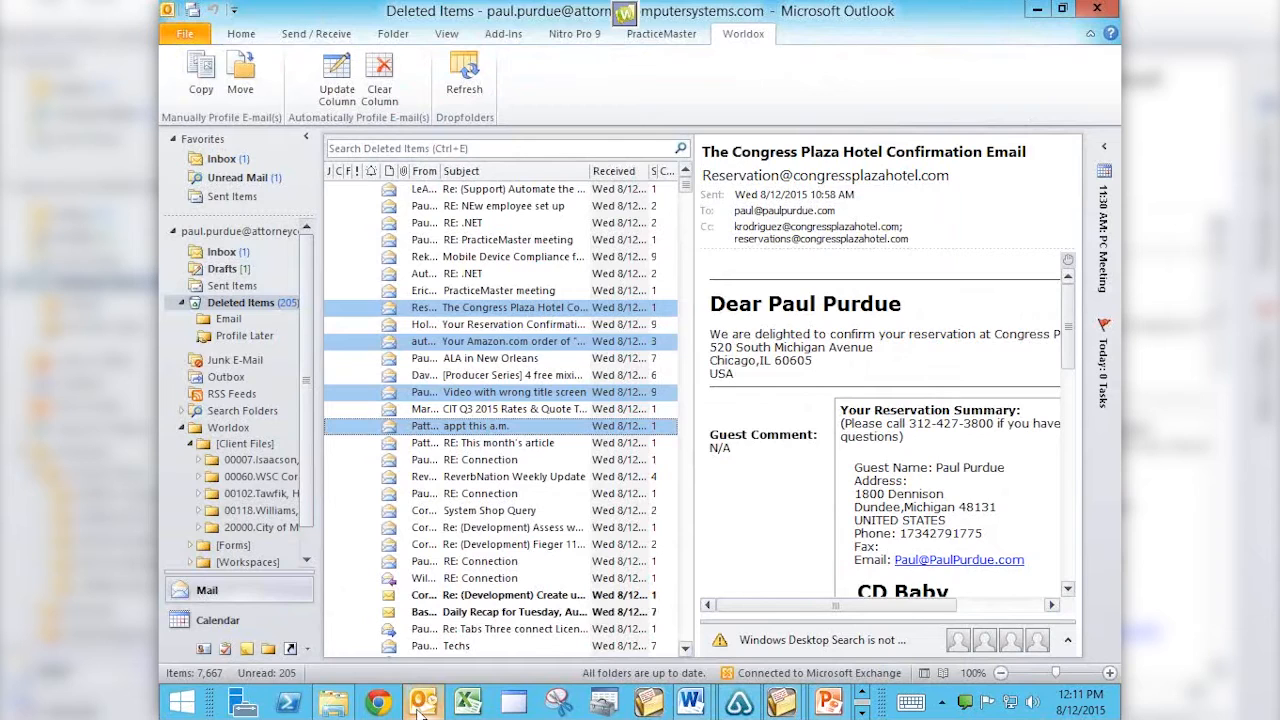
pyautogui.moveTo(697, 710)
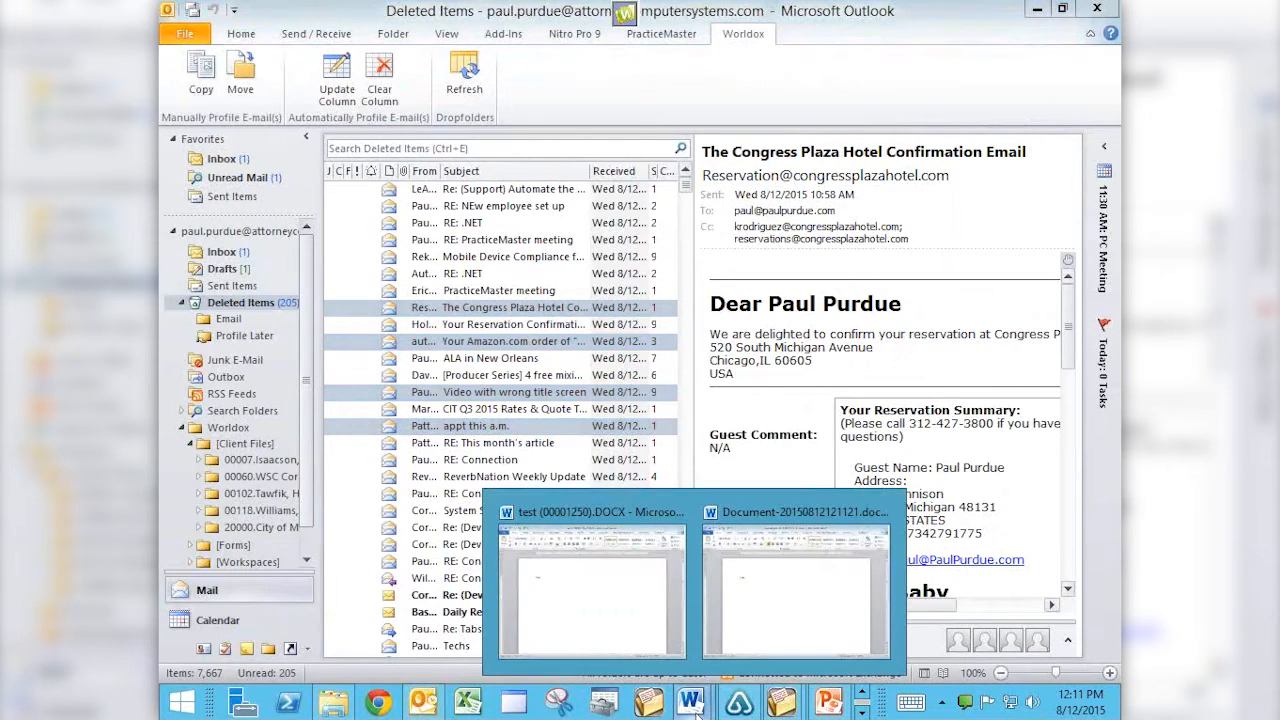
pyautogui.click(808, 627)
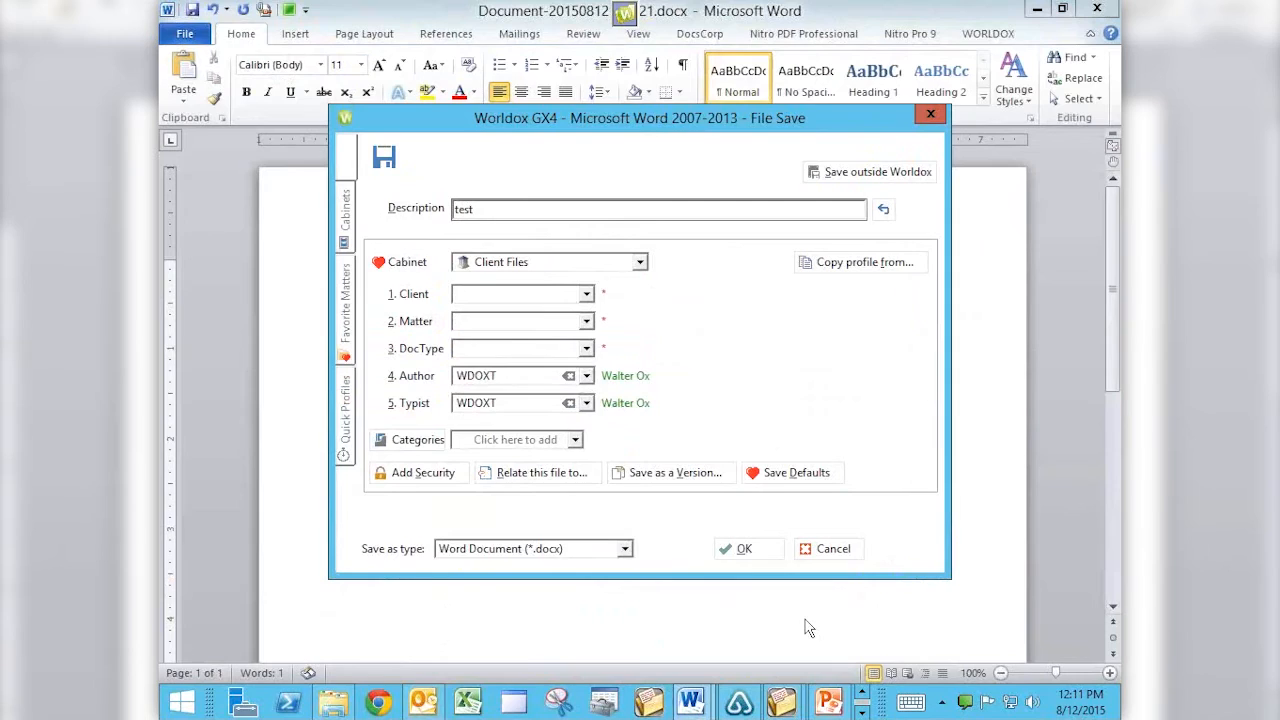
# Save the test document to Client Files under the last recent client, matter General and document type AGR (Agreement).
pyautogui.click(586, 293)
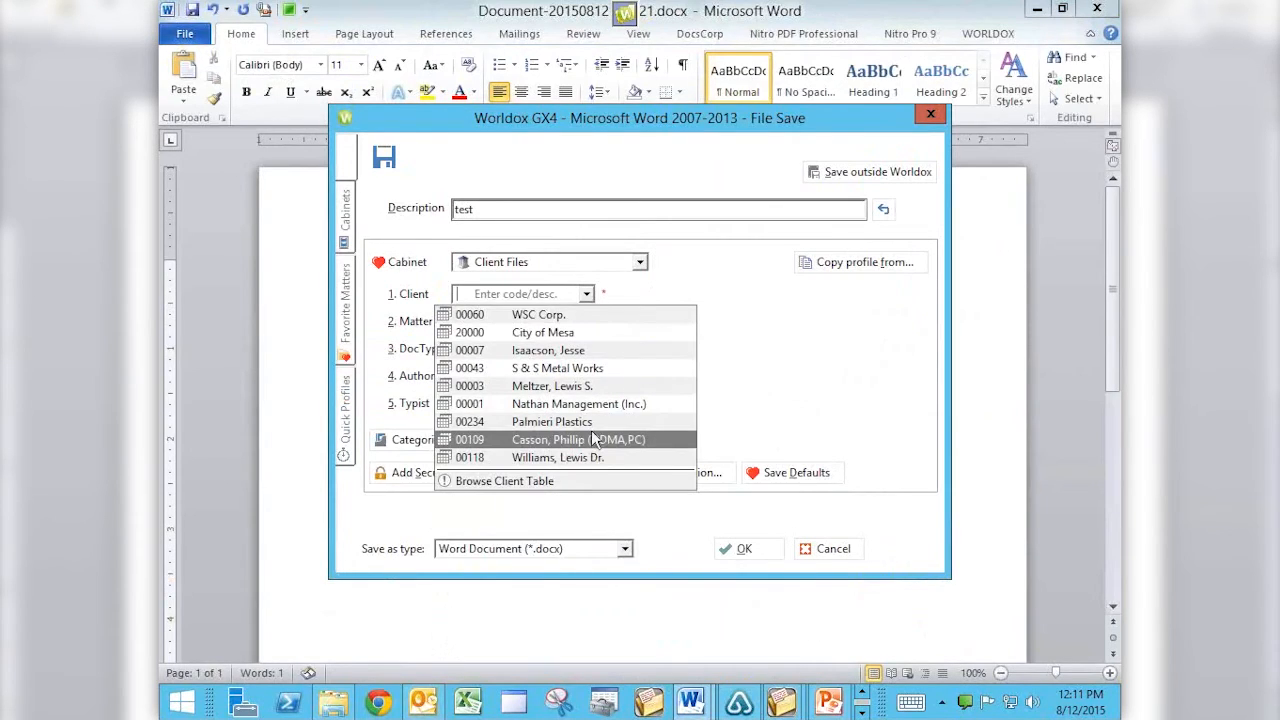
pyautogui.click(501, 464)
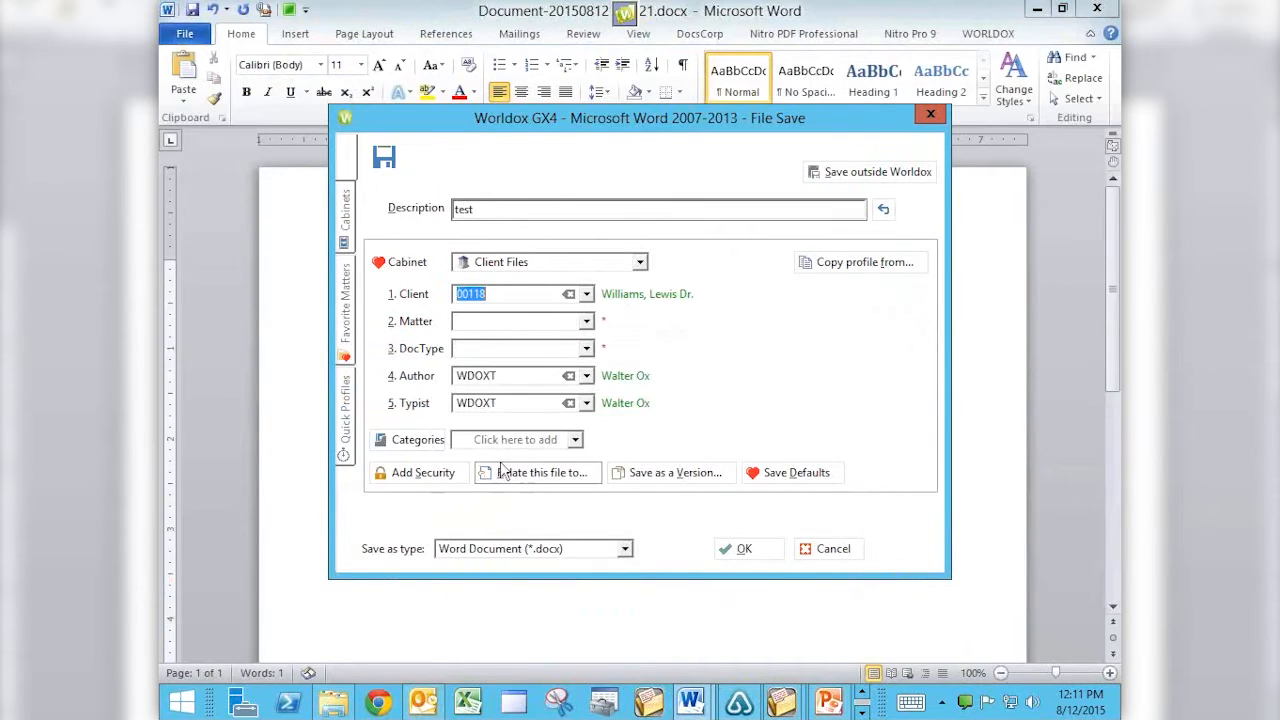
pyautogui.click(588, 324)
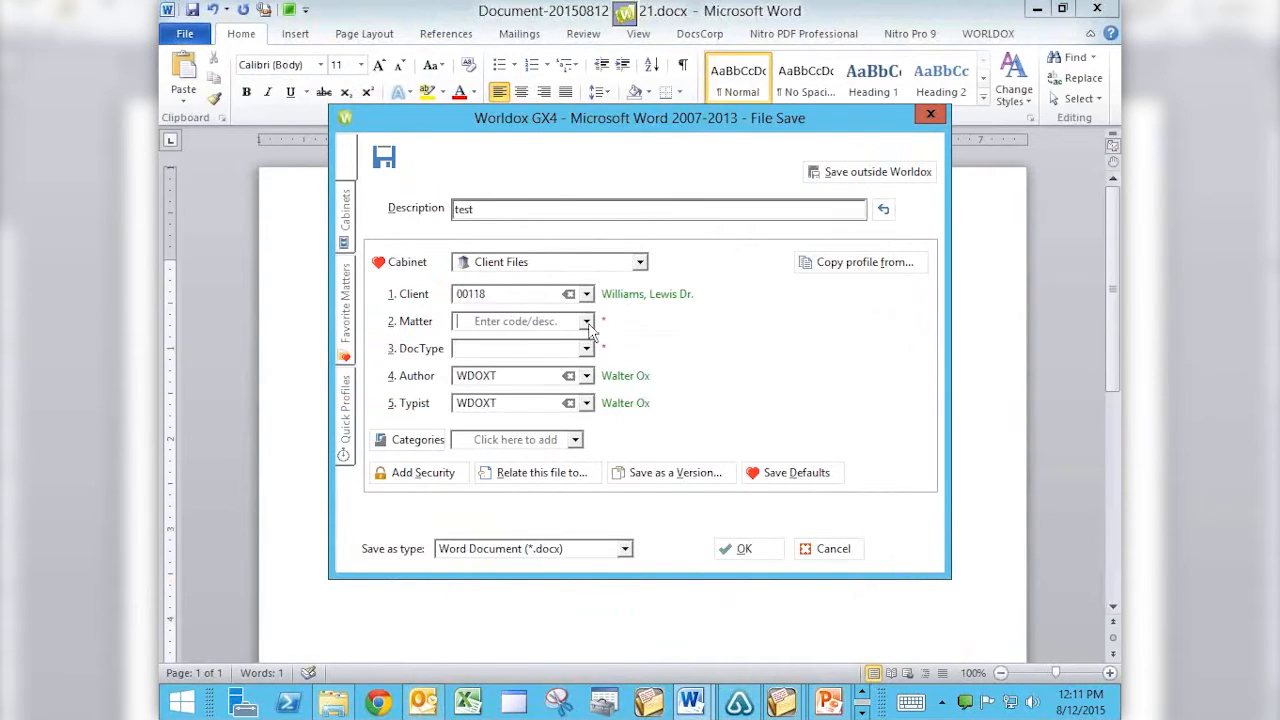
pyautogui.click(560, 343)
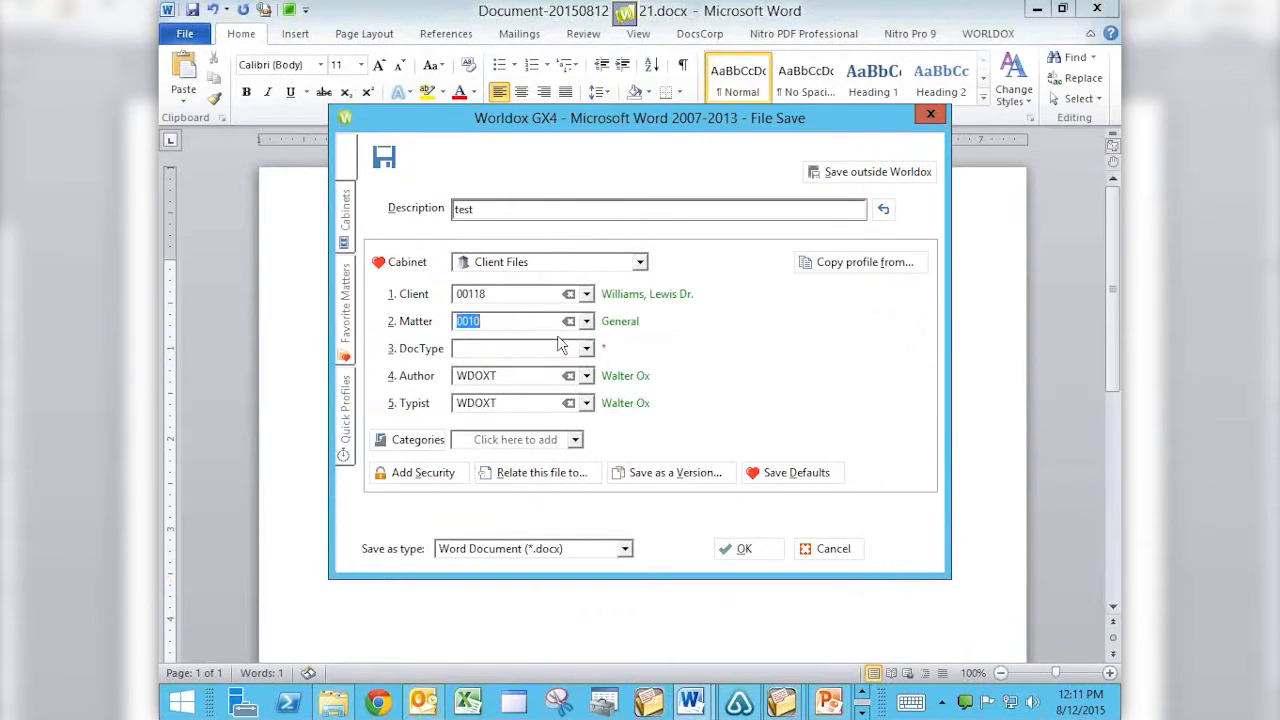
pyautogui.click(587, 352)
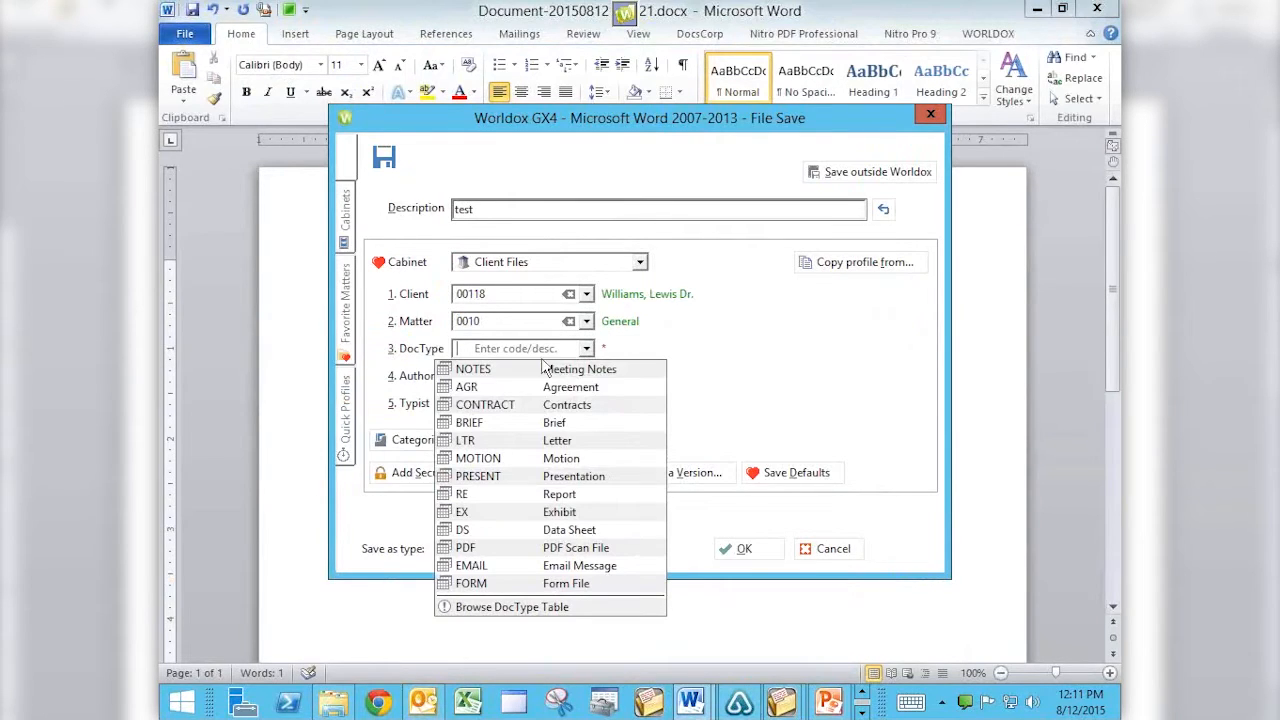
pyautogui.click(533, 388)
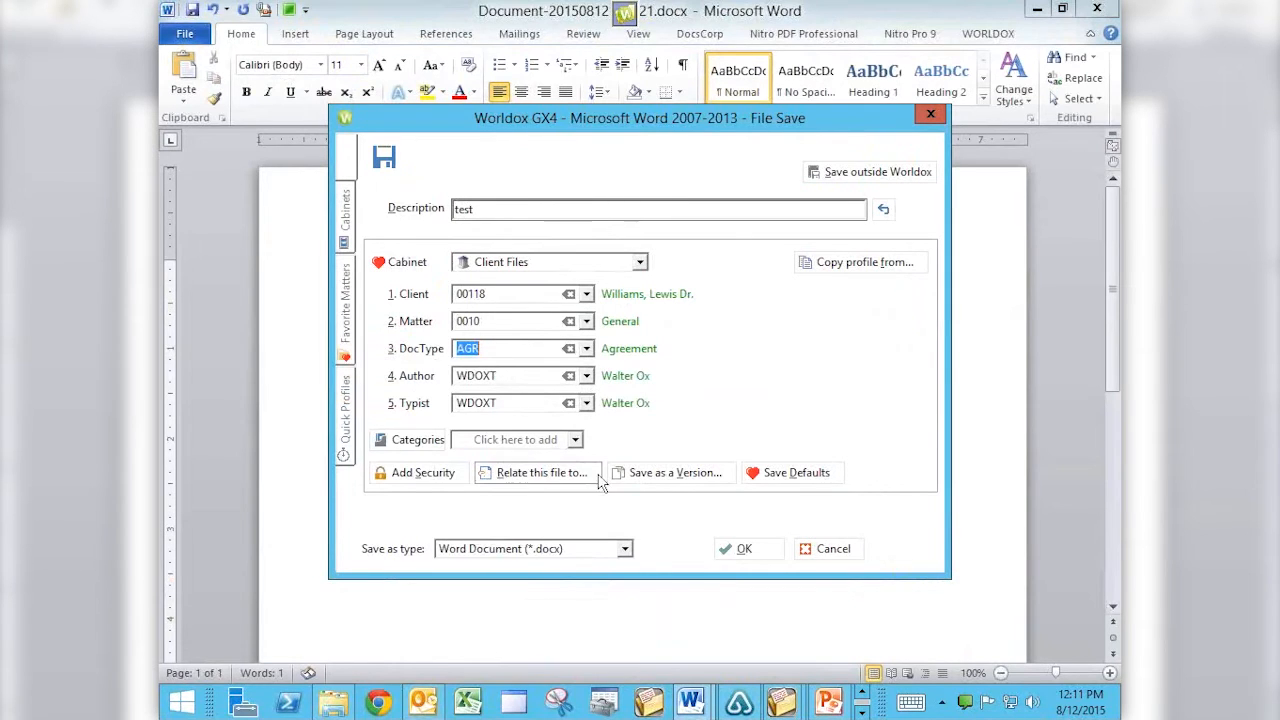
pyautogui.click(757, 549)
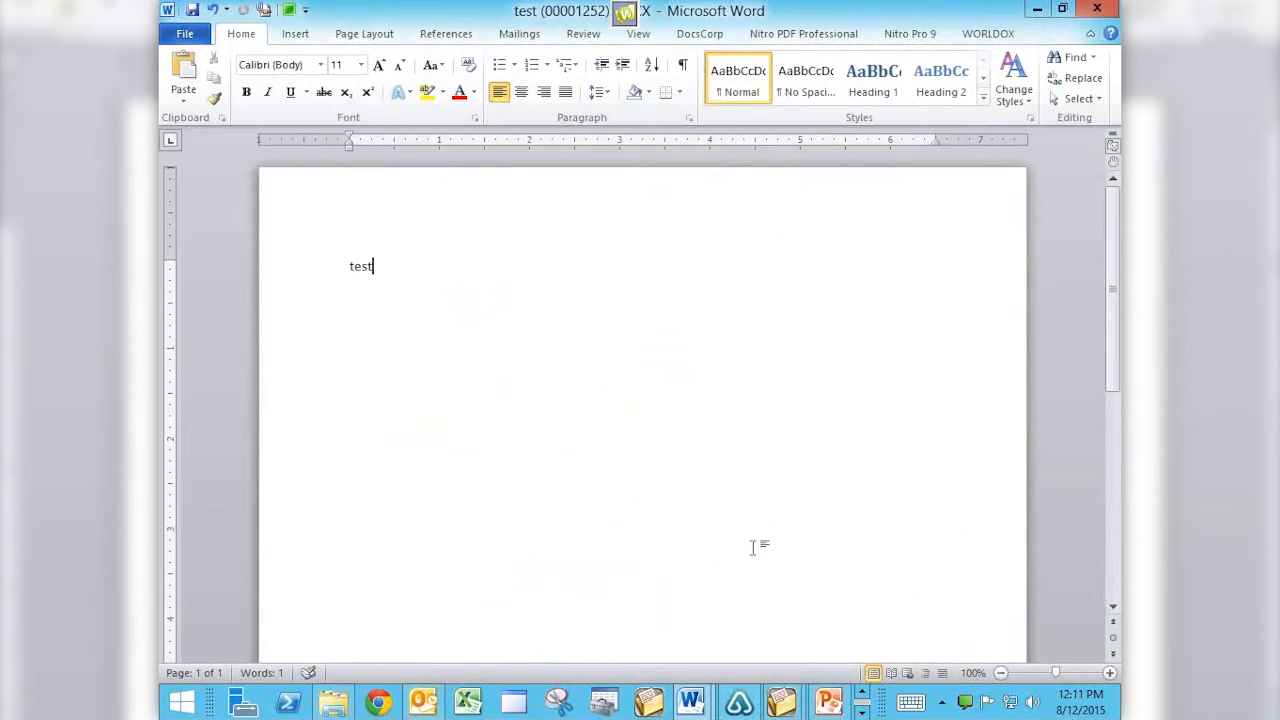
# Switch to Outlook, open the same client's Worldox folder, and switch to the Worldox desktop.
pyautogui.hotkey('alt', 'Tab')
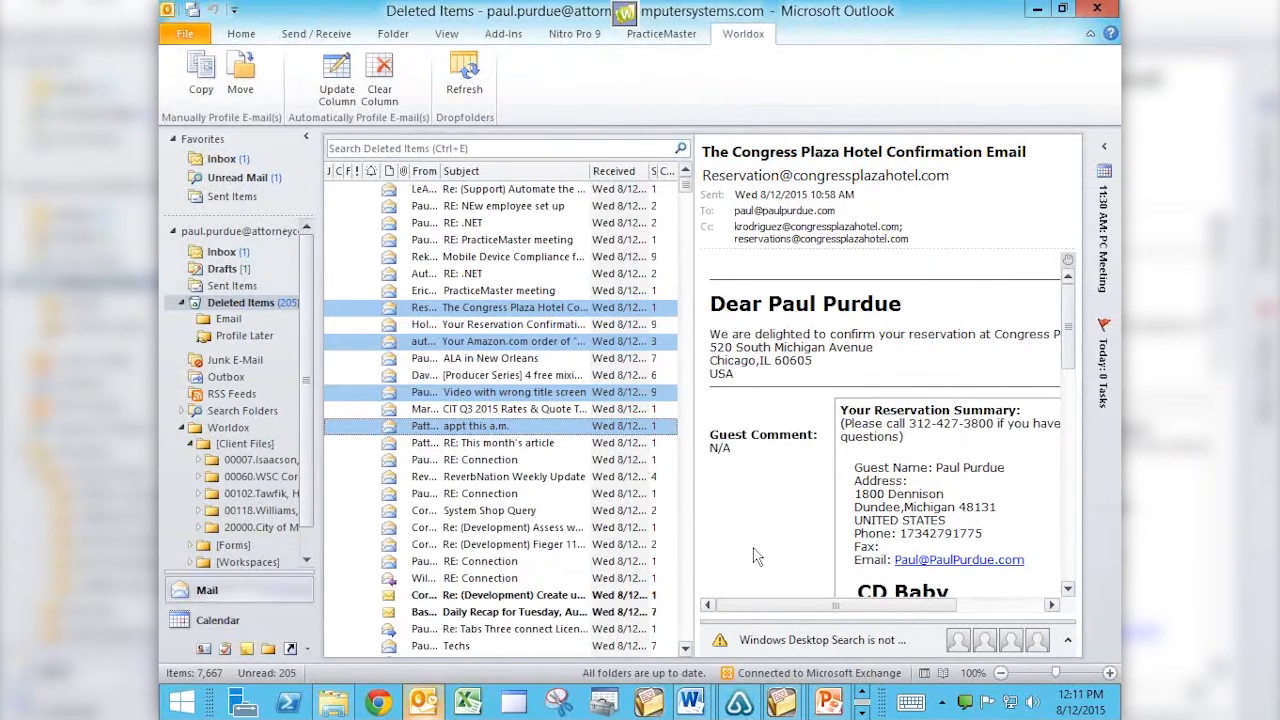
pyautogui.click(258, 511)
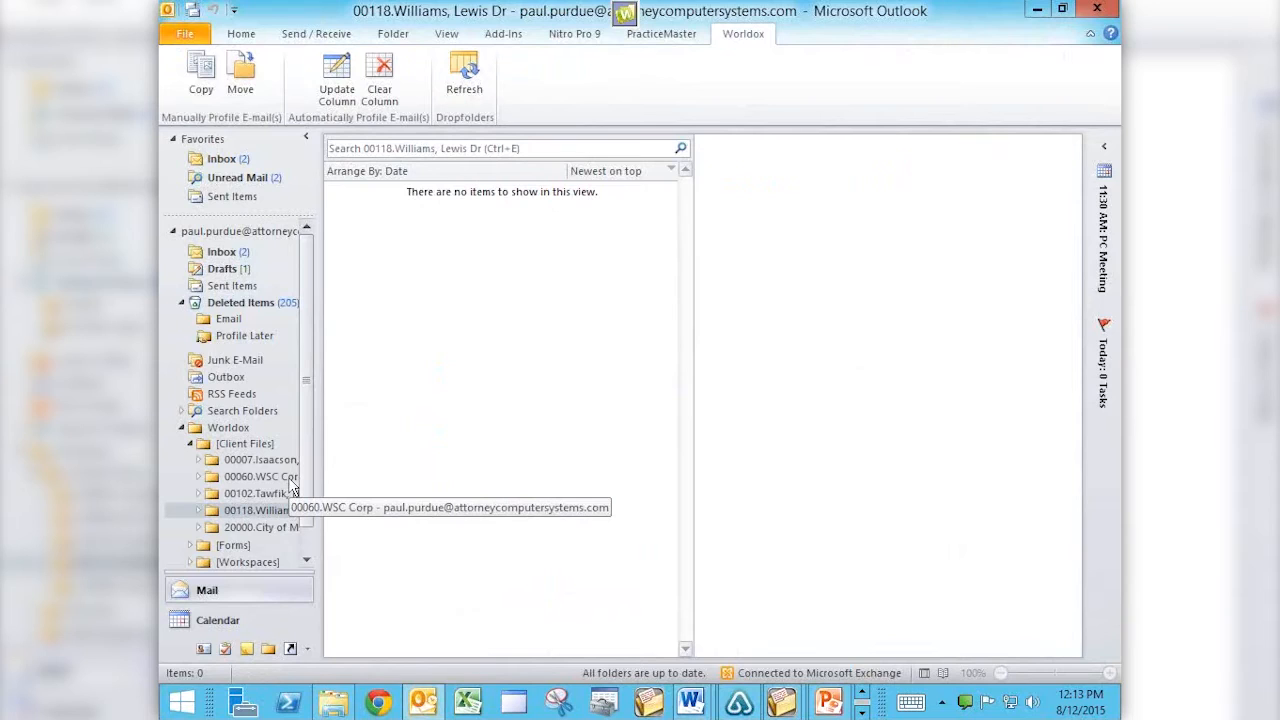
pyautogui.click(861, 712)
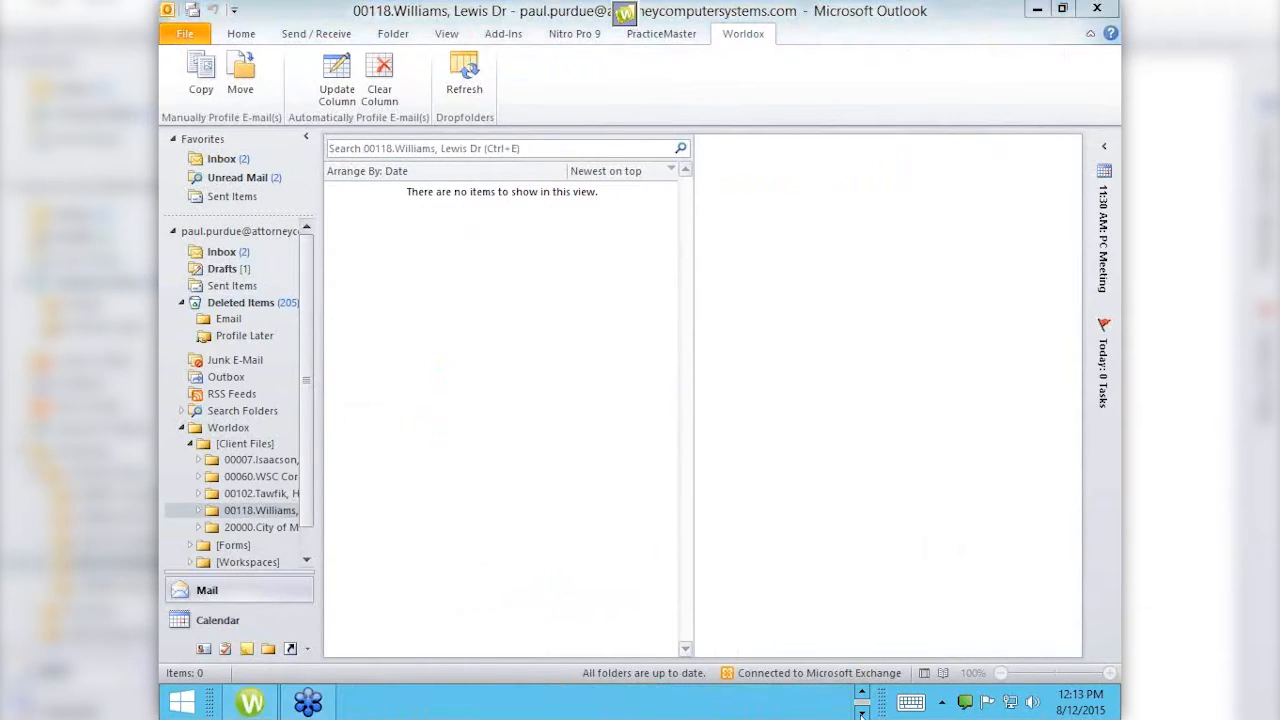
pyautogui.click(250, 704)
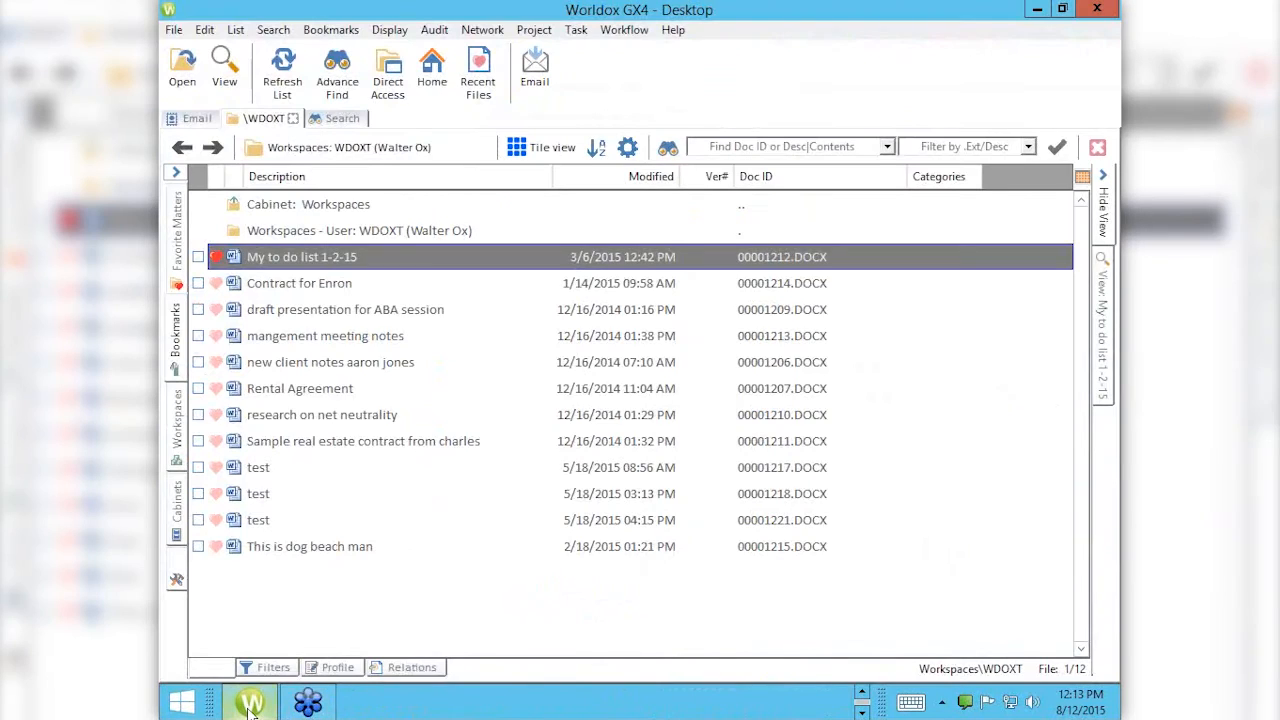
# Mark the new client notes, the sample real estate contract and the 5/18/2015 08:56 AM test file as favorites.
pyautogui.click(210, 364)
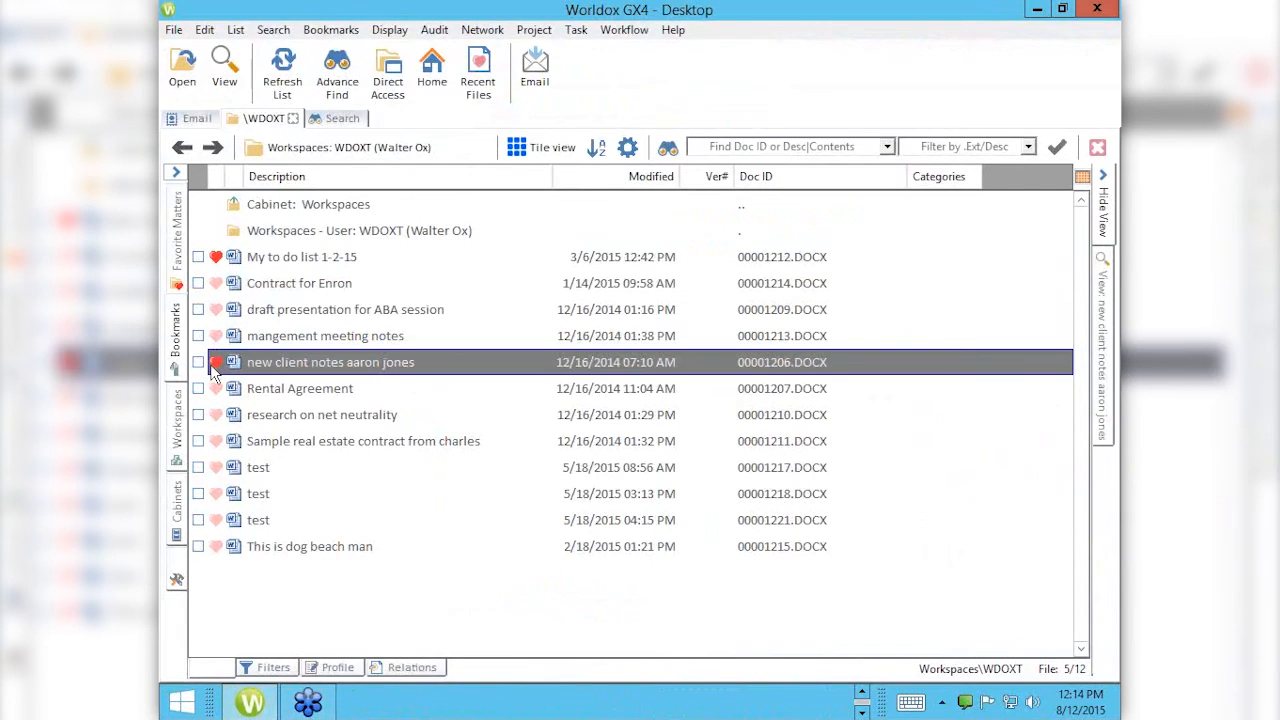
pyautogui.click(217, 443)
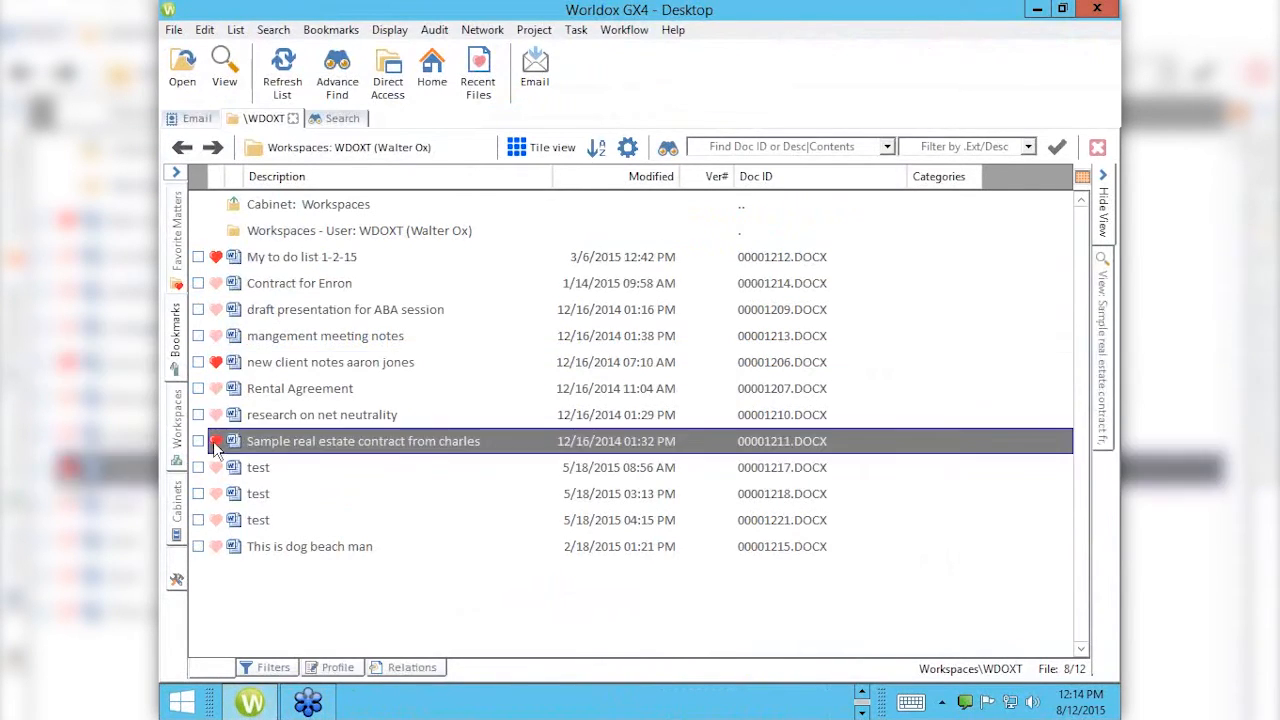
pyautogui.click(288, 340)
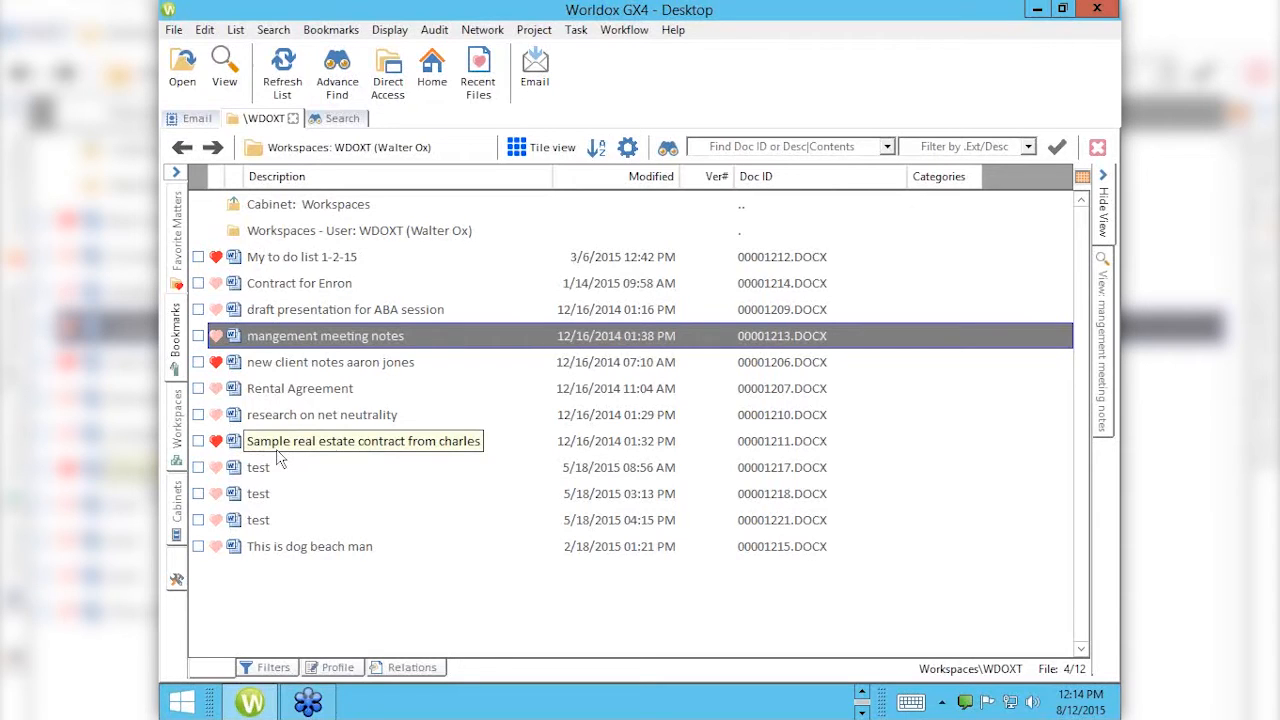
pyautogui.click(218, 470)
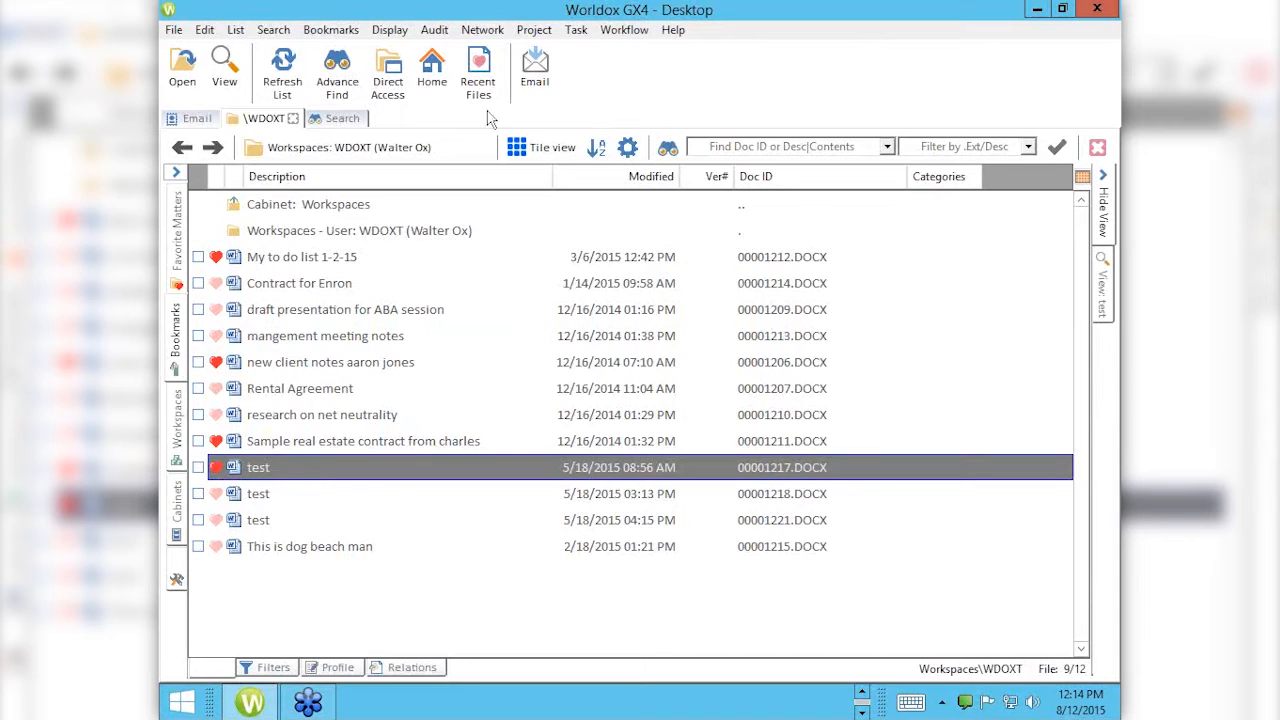
# Show the workspace files in tile view, look through the access-date groups, and return to list view.
pyautogui.click(540, 148)
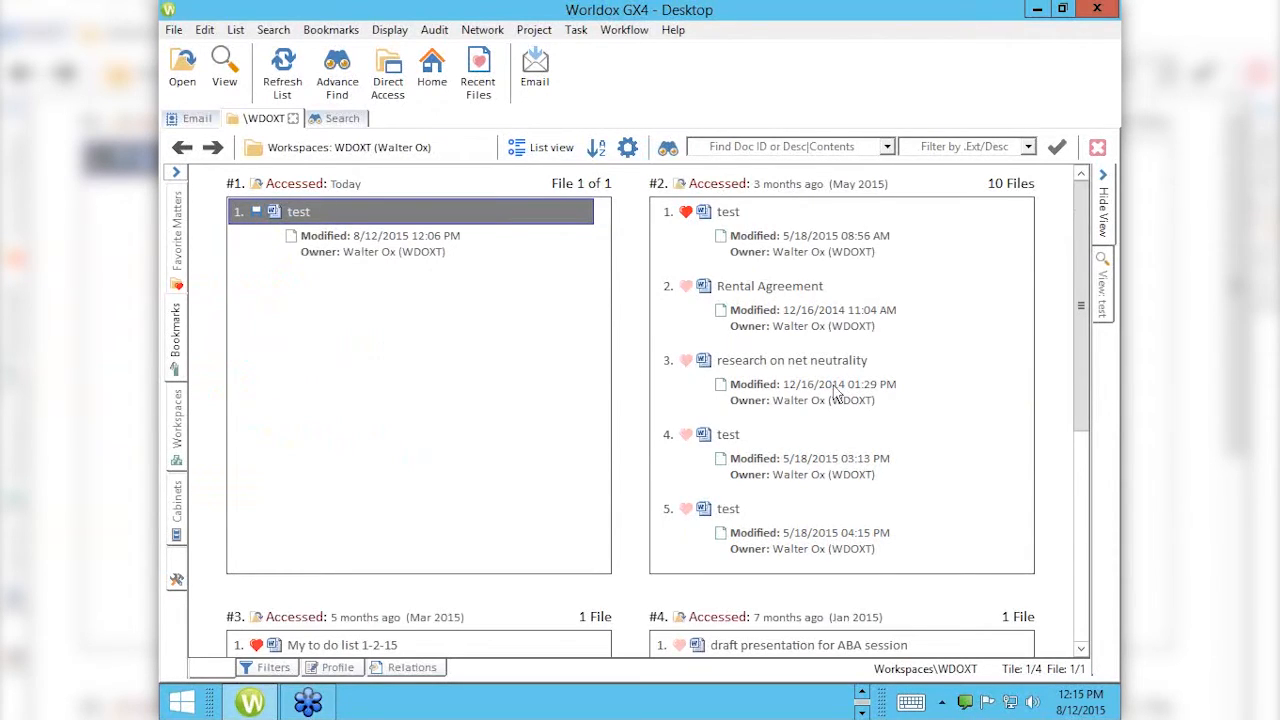
pyautogui.moveTo(1081, 336)
pyautogui.mouseDown()
pyautogui.moveTo(1078, 484)
pyautogui.moveTo(1079, 330)
pyautogui.mouseUp()
pyautogui.moveTo(1088, 310); pyautogui.dragTo(1080, 203)
pyautogui.click(540, 148)
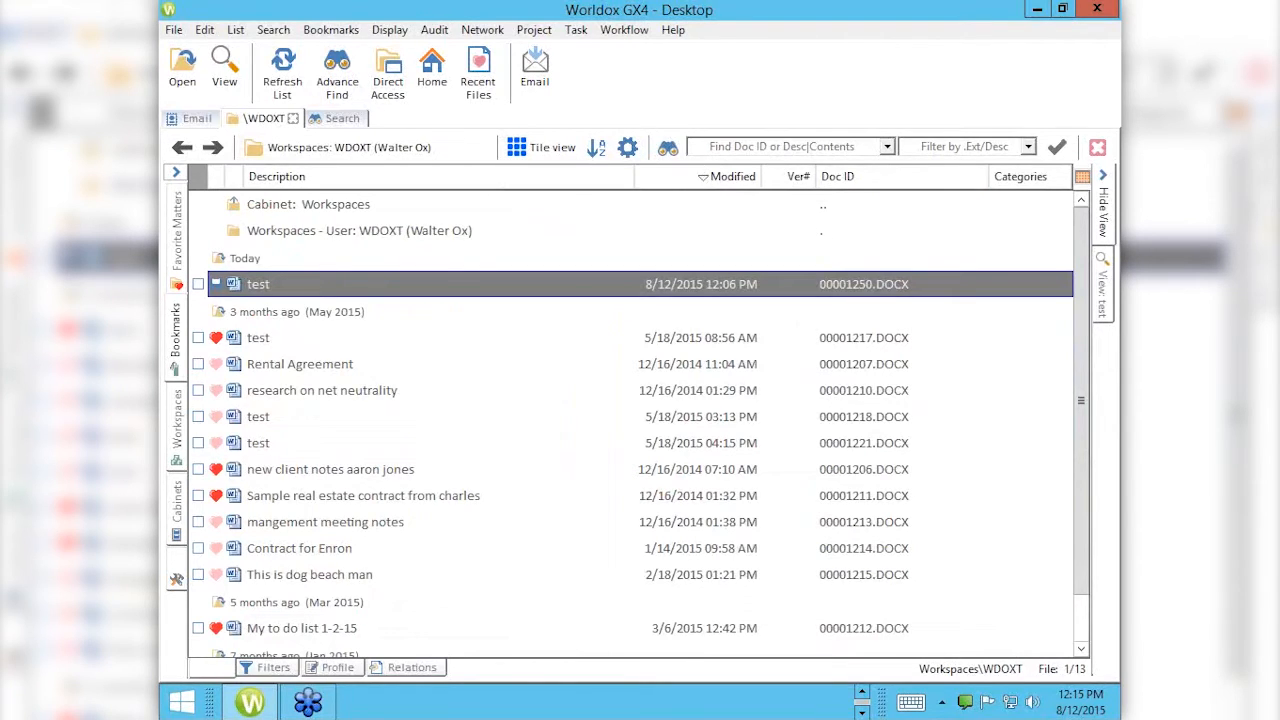
# Sort the workspace files by modified date, newest first, and look at the view options, including the favorite view setting.
pyautogui.click(705, 177)
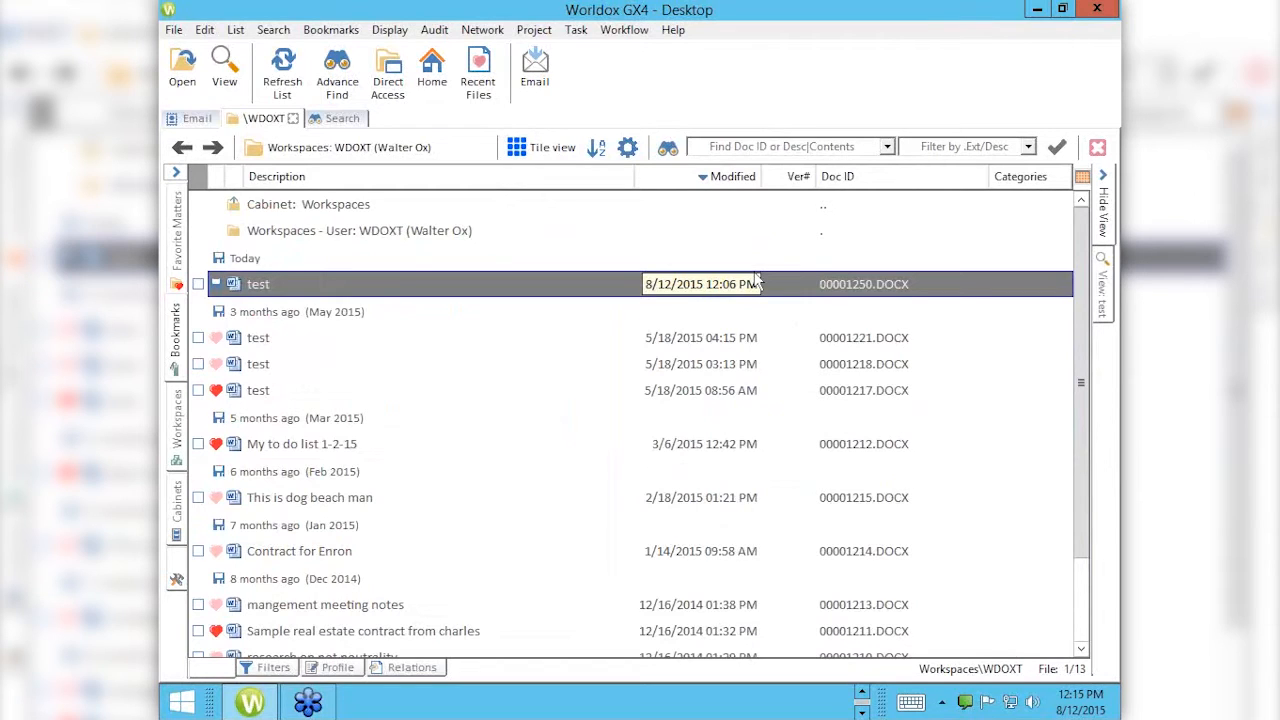
pyautogui.click(638, 156)
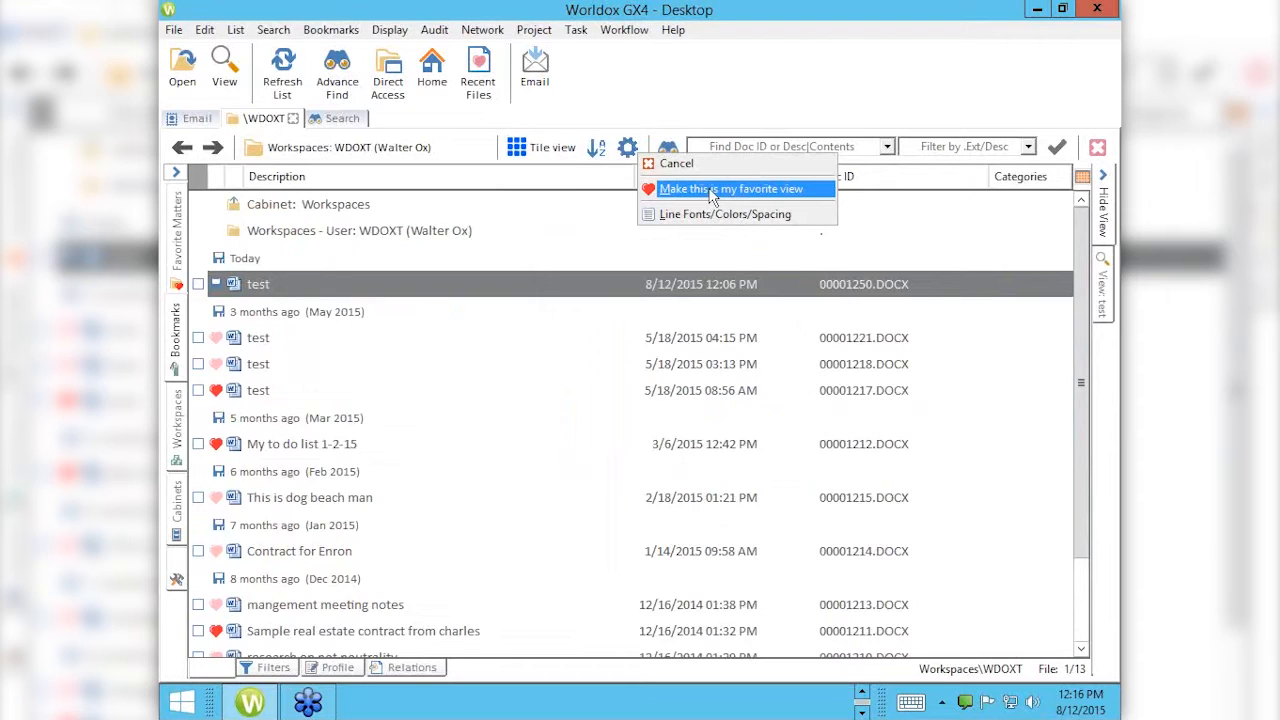
pyautogui.click(617, 341)
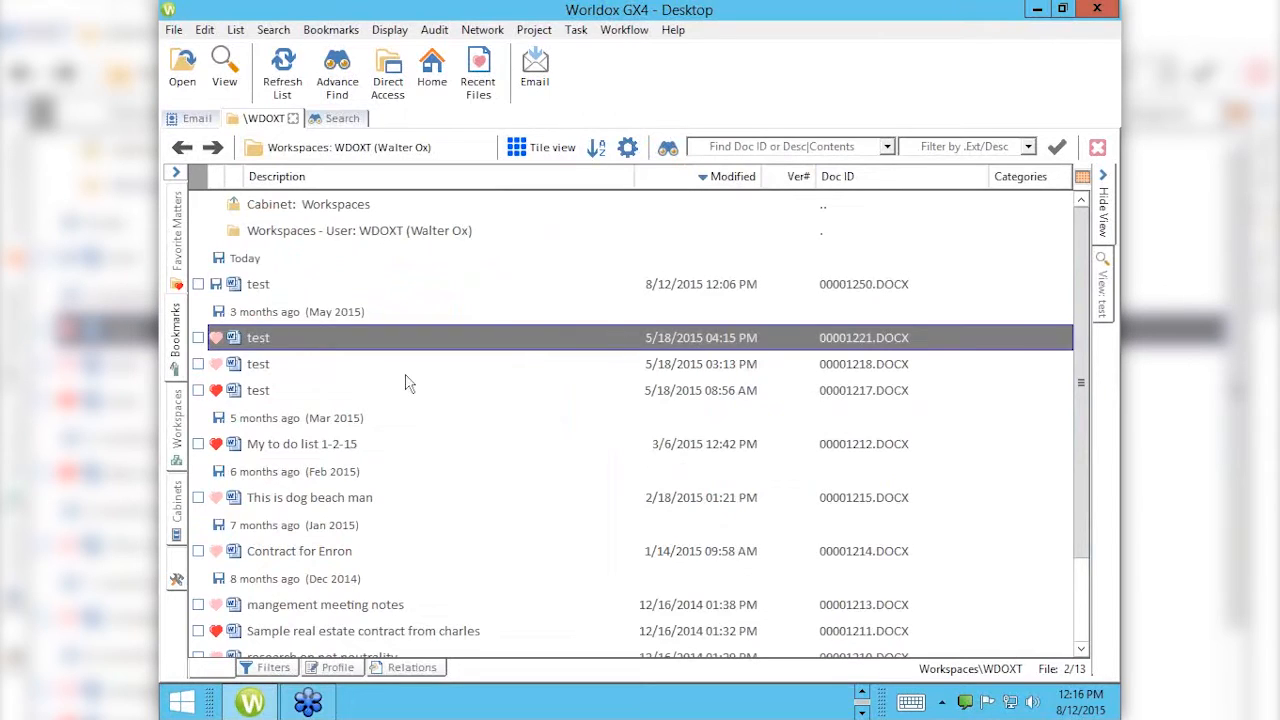
pyautogui.click(627, 147)
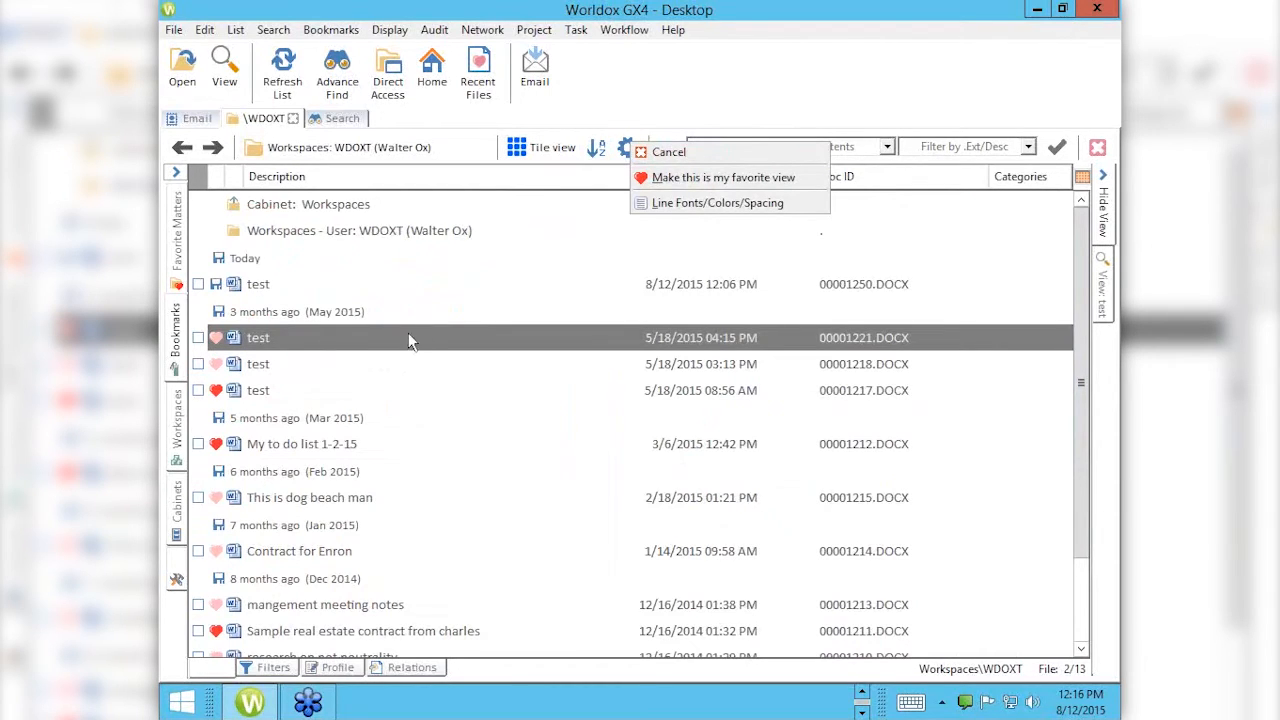
# Open the document viewer and preview the older test files, to-do list, "This is dog beach man", "Contract for Enron" and "mangement meeting notes".
pyautogui.click(1105, 303)
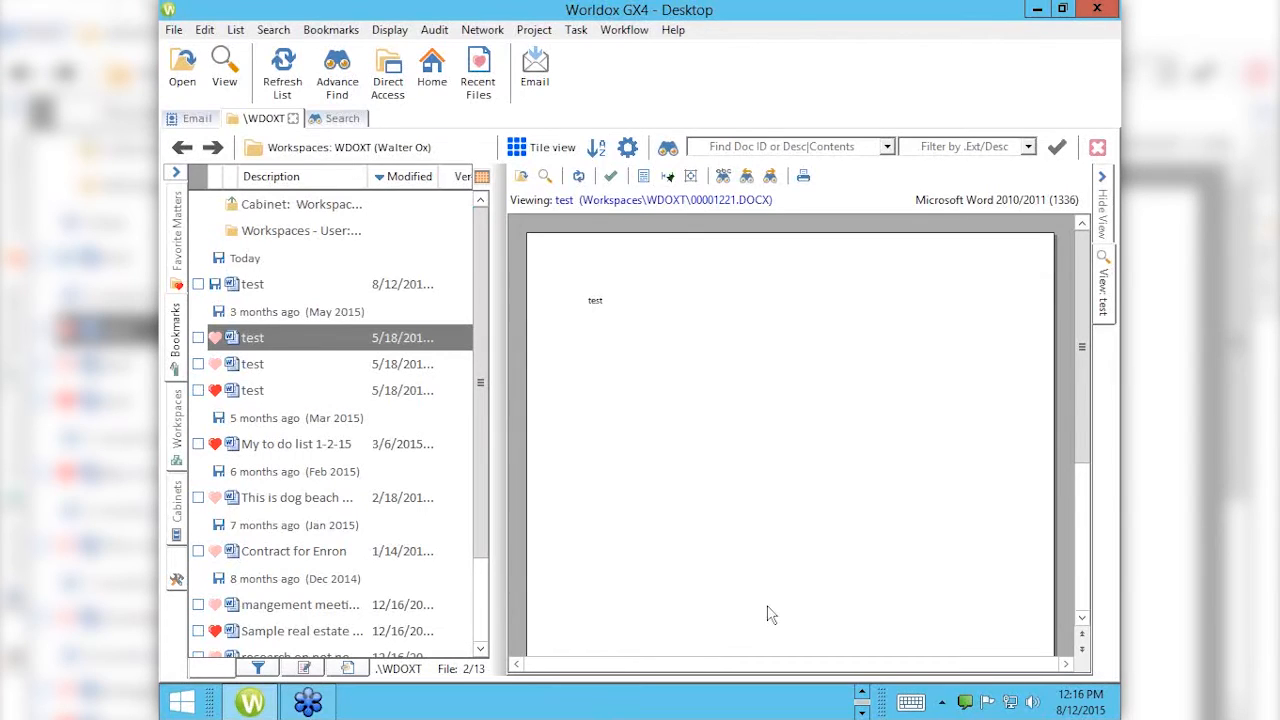
pyautogui.press('Down')
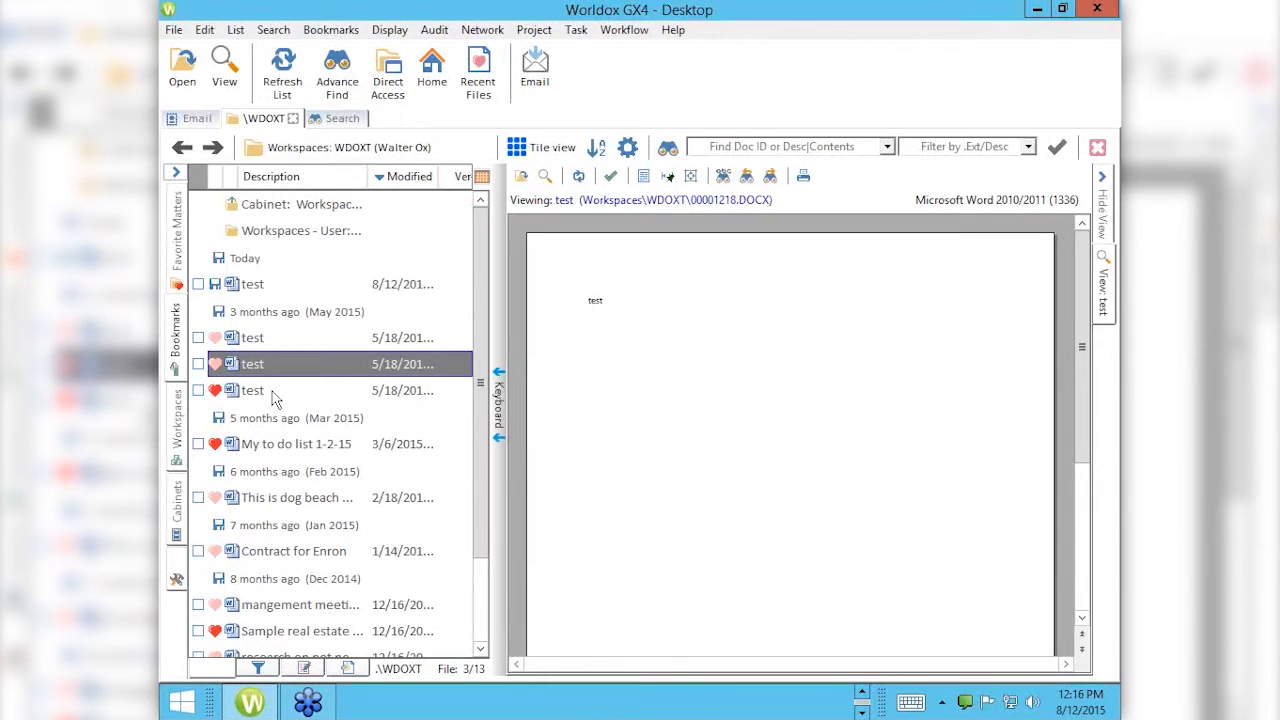
pyautogui.click(277, 398)
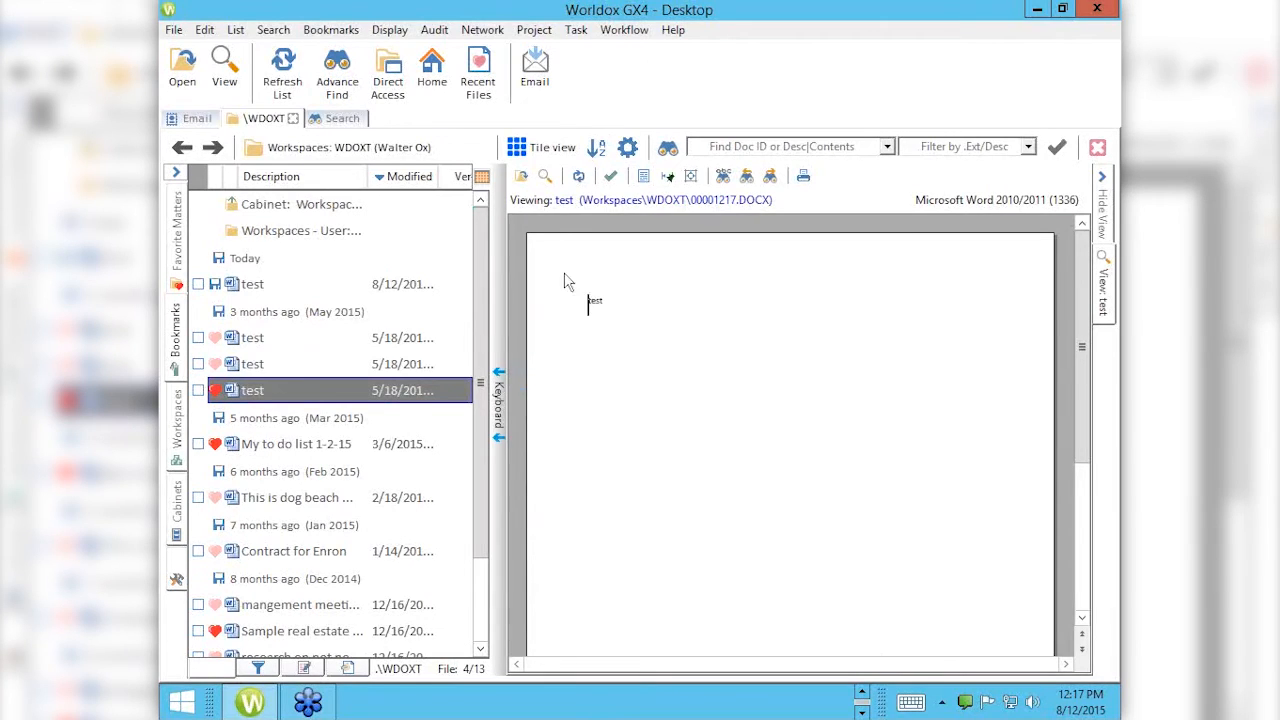
pyautogui.click(291, 457)
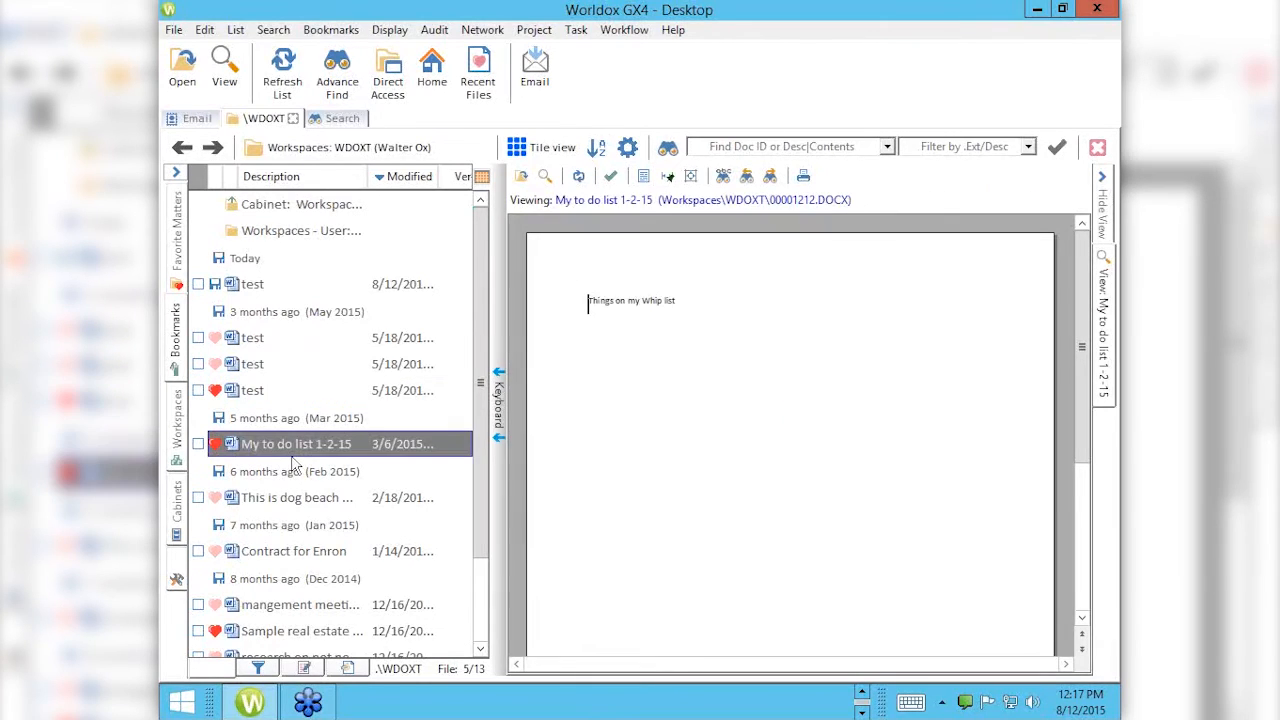
pyautogui.click(298, 498)
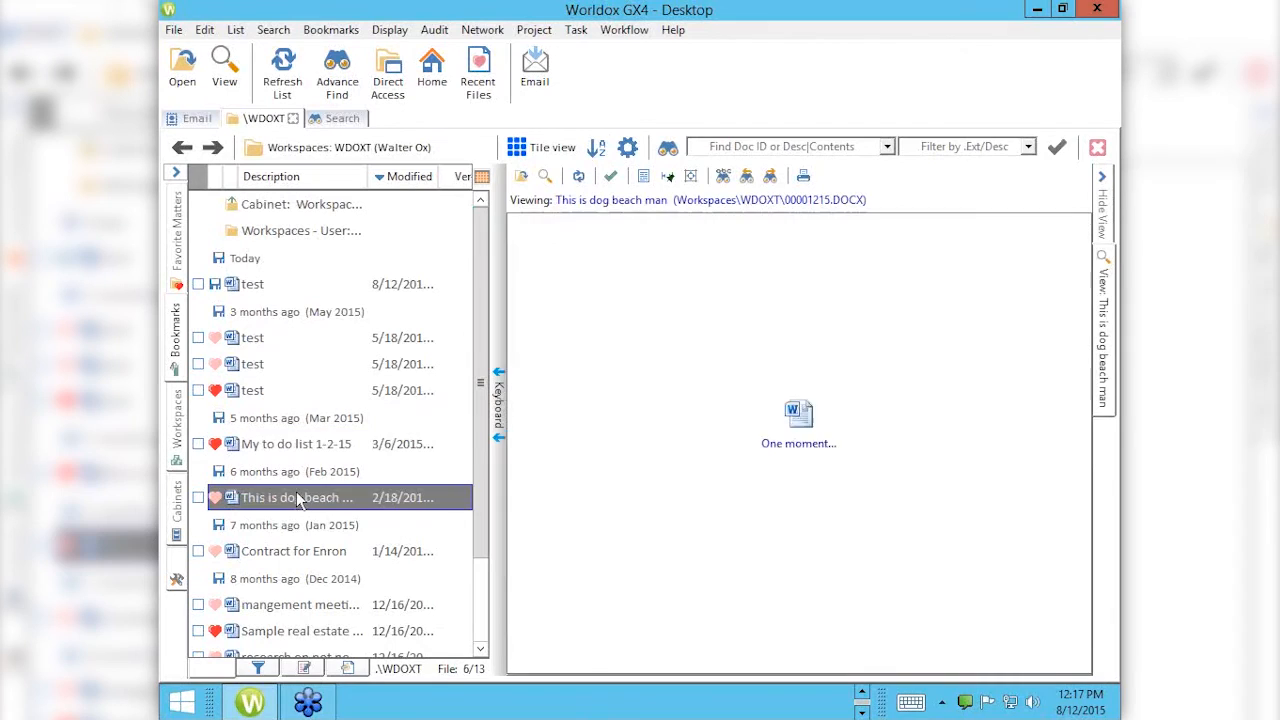
pyautogui.click(300, 552)
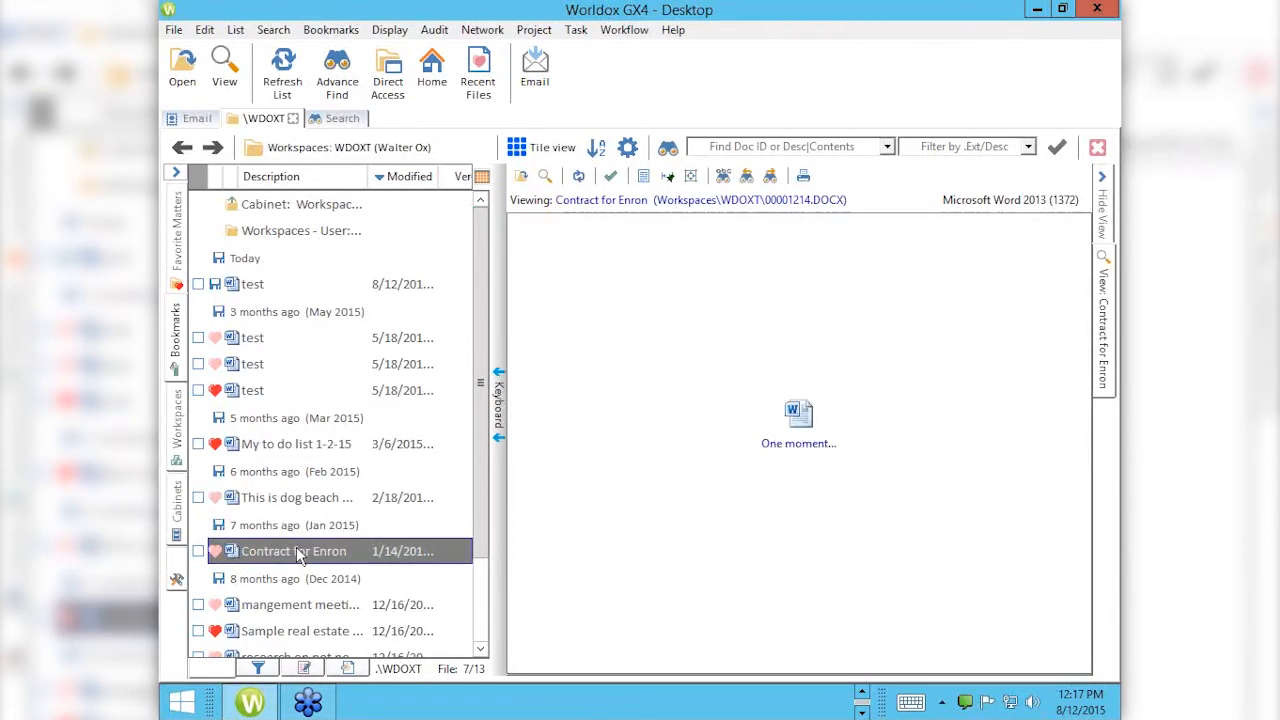
pyautogui.click(298, 606)
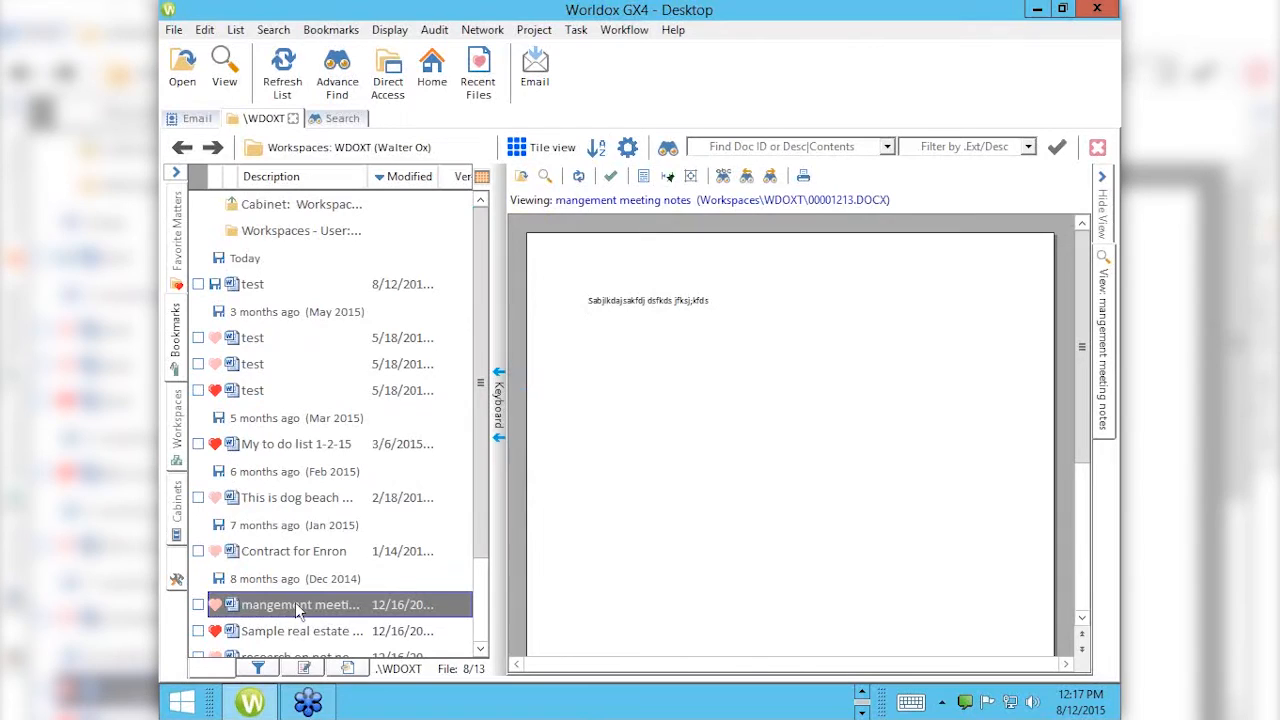
# Look through the history of recent searches and folders, and bring up the filter choices for recent and favorite files.
pyautogui.click(770, 152)
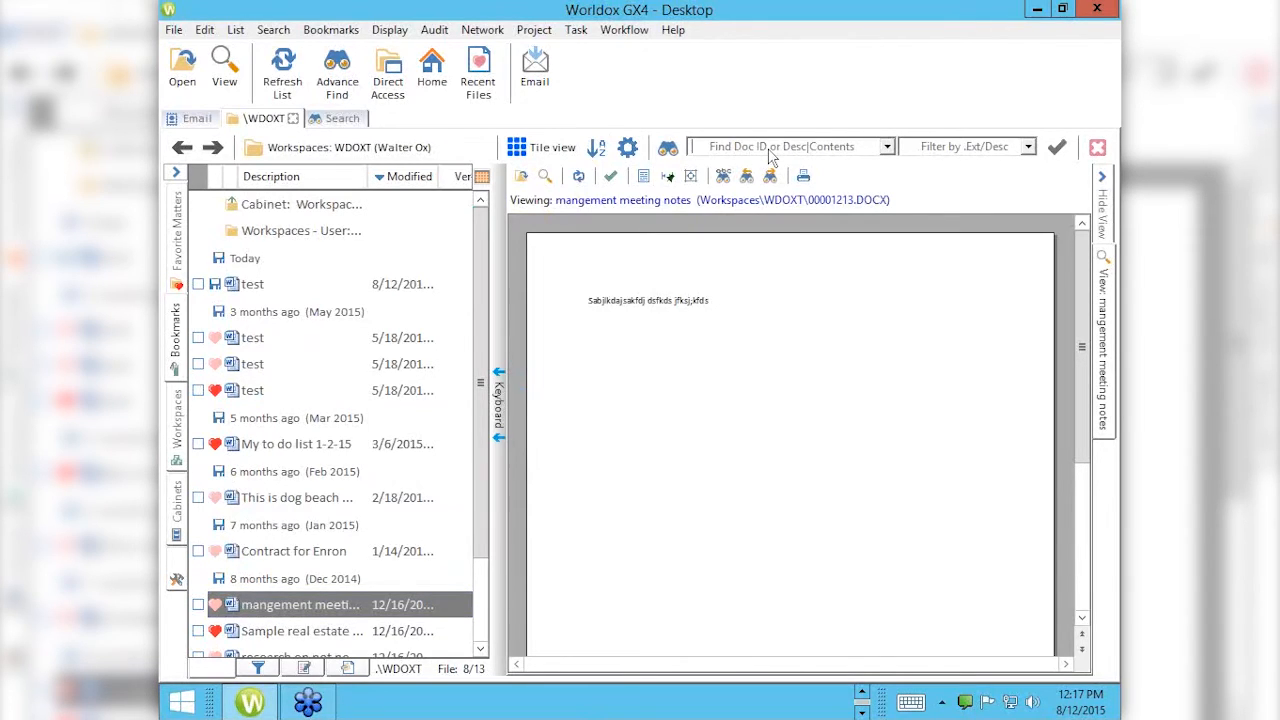
pyautogui.click(886, 148)
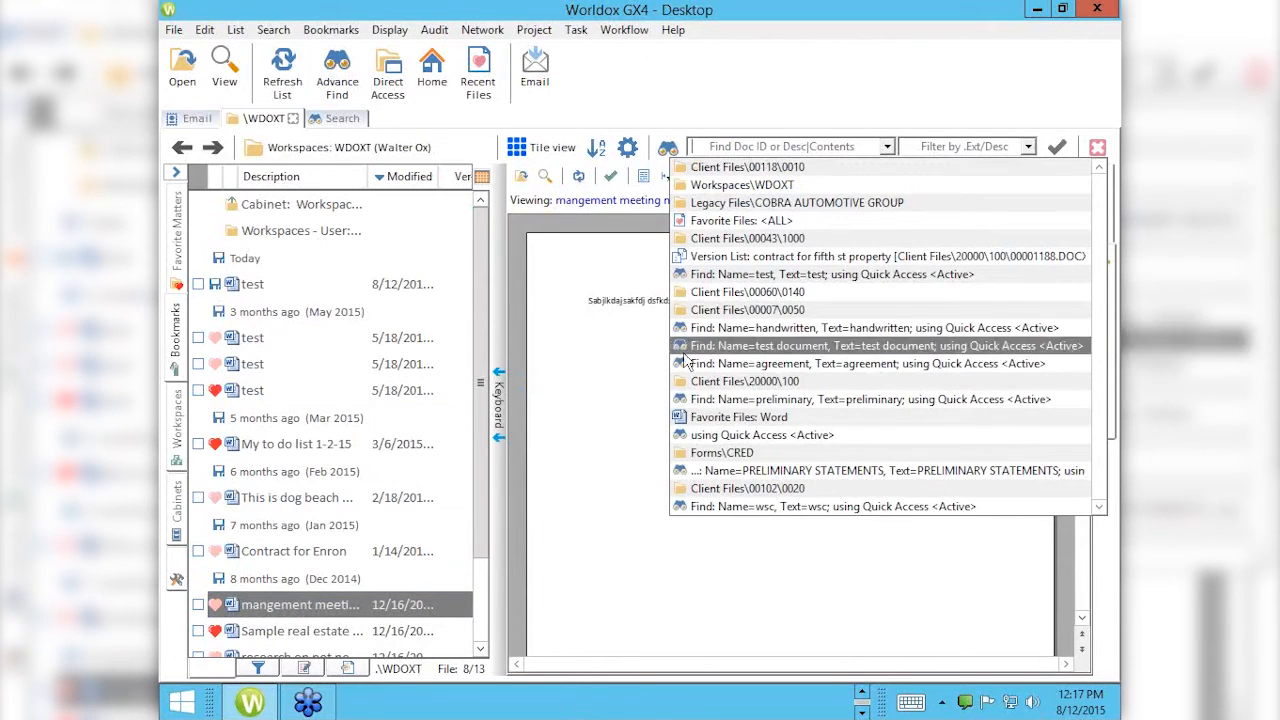
pyautogui.click(866, 102)
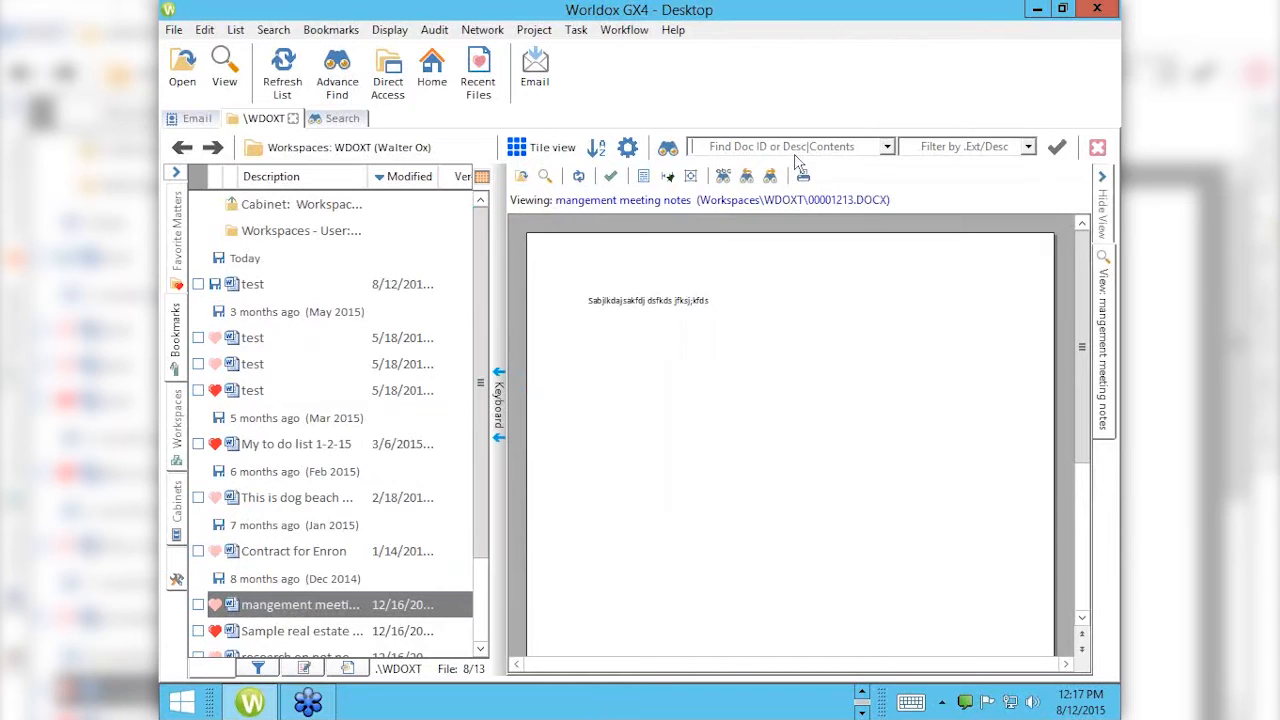
pyautogui.click(485, 72)
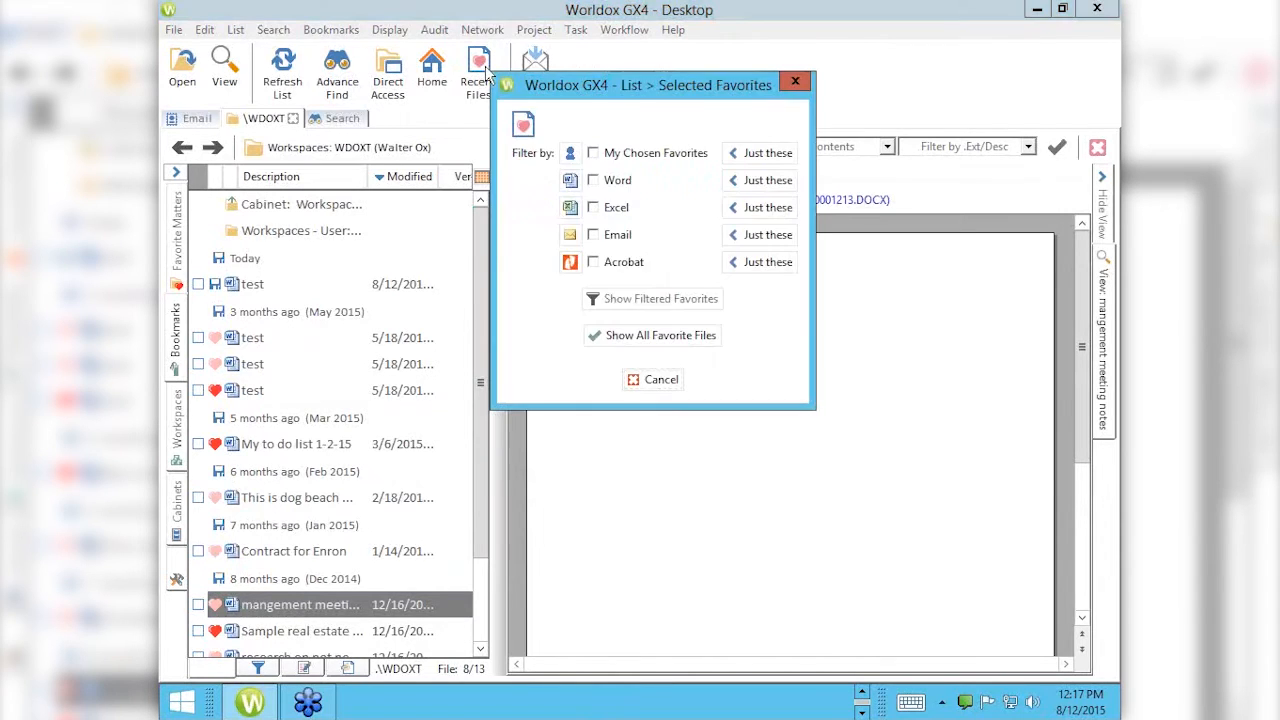
# Dismiss the favorites filter choices, preview today's test file, and look at the default search options of the quick find field.
pyautogui.click(640, 381)
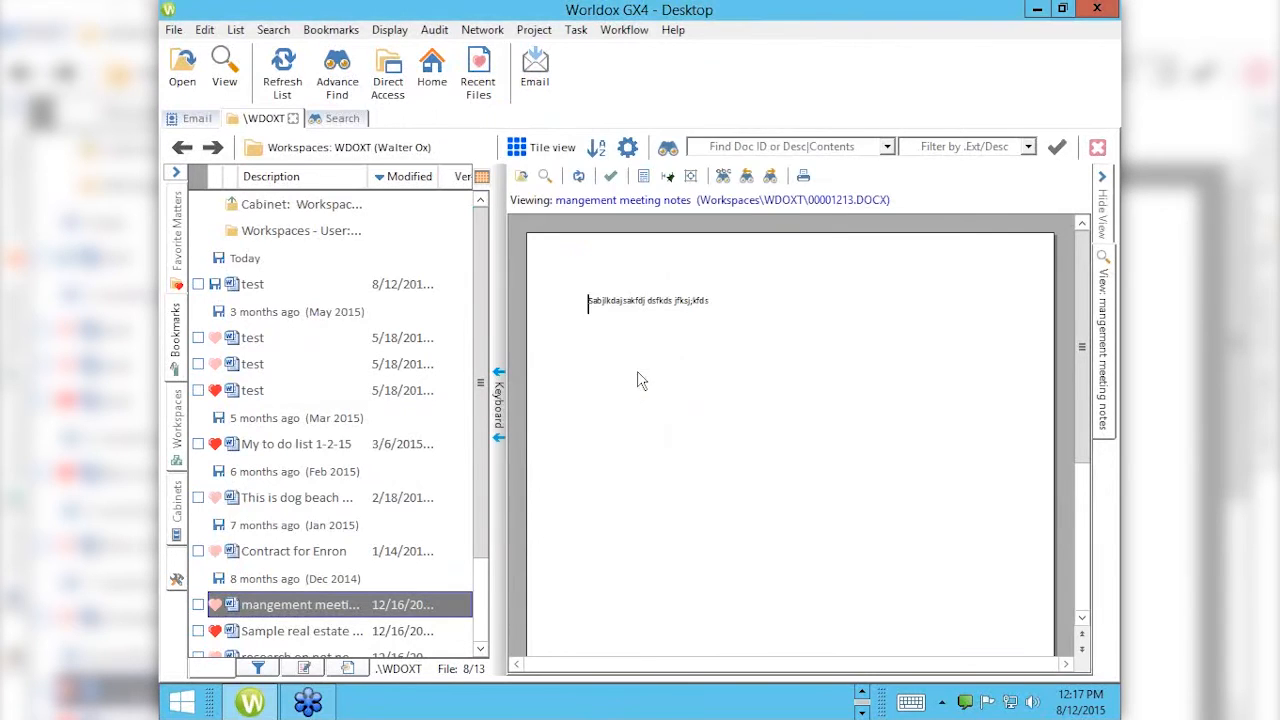
pyautogui.click(445, 82)
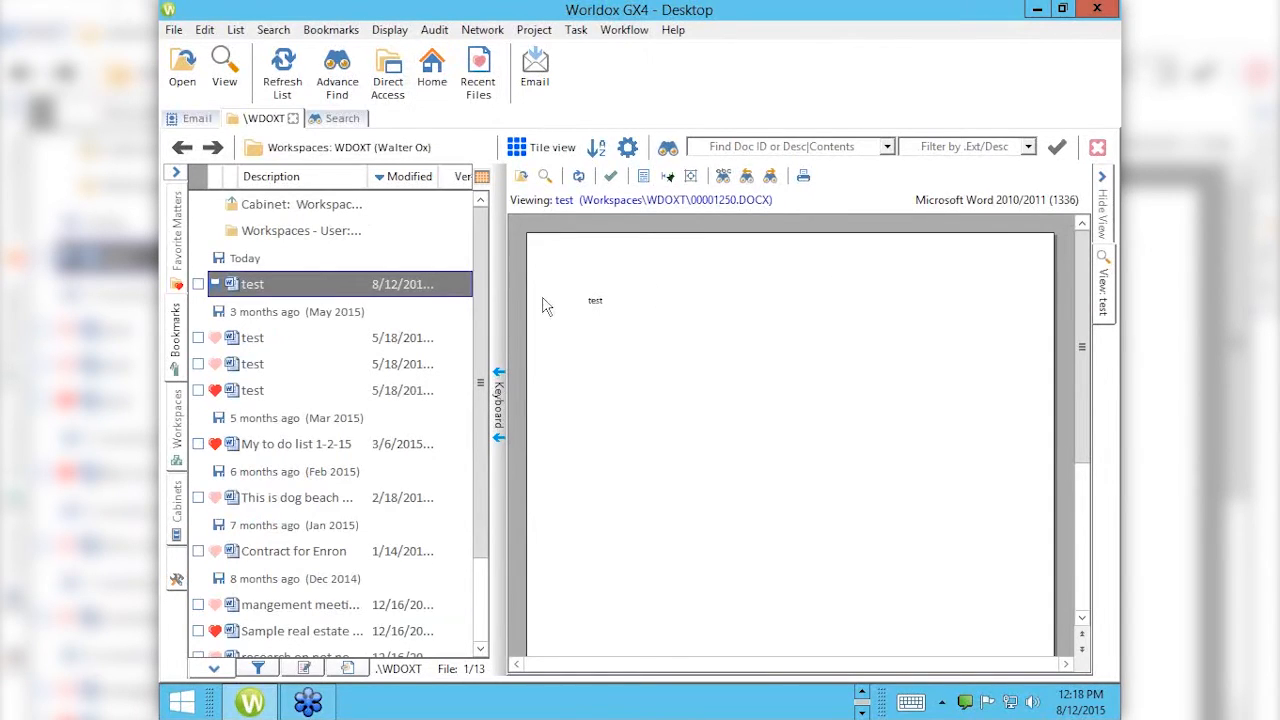
pyautogui.click(663, 155)
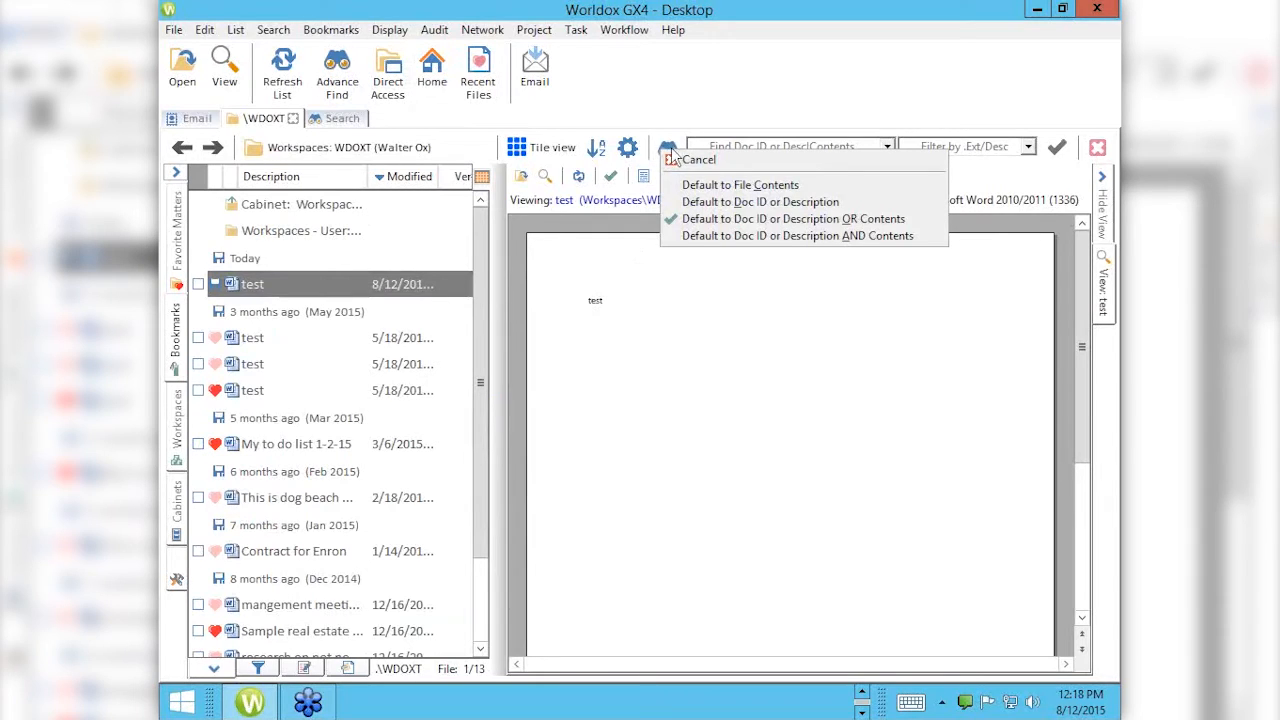
pyautogui.click(674, 82)
# Look through the advanced search templates and view the "Client Files with cat" search form, leaving it without searching.
pyautogui.click(337, 68)
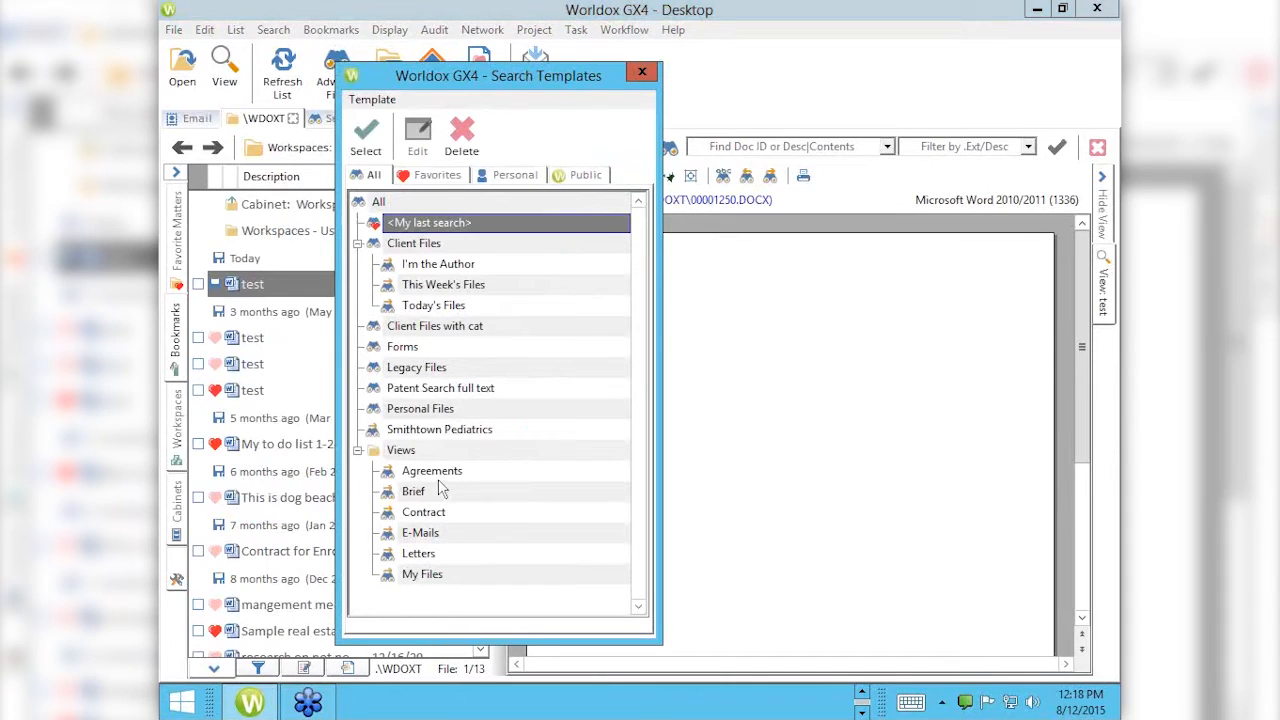
pyautogui.click(430, 336)
pyautogui.doubleClick(430, 336)
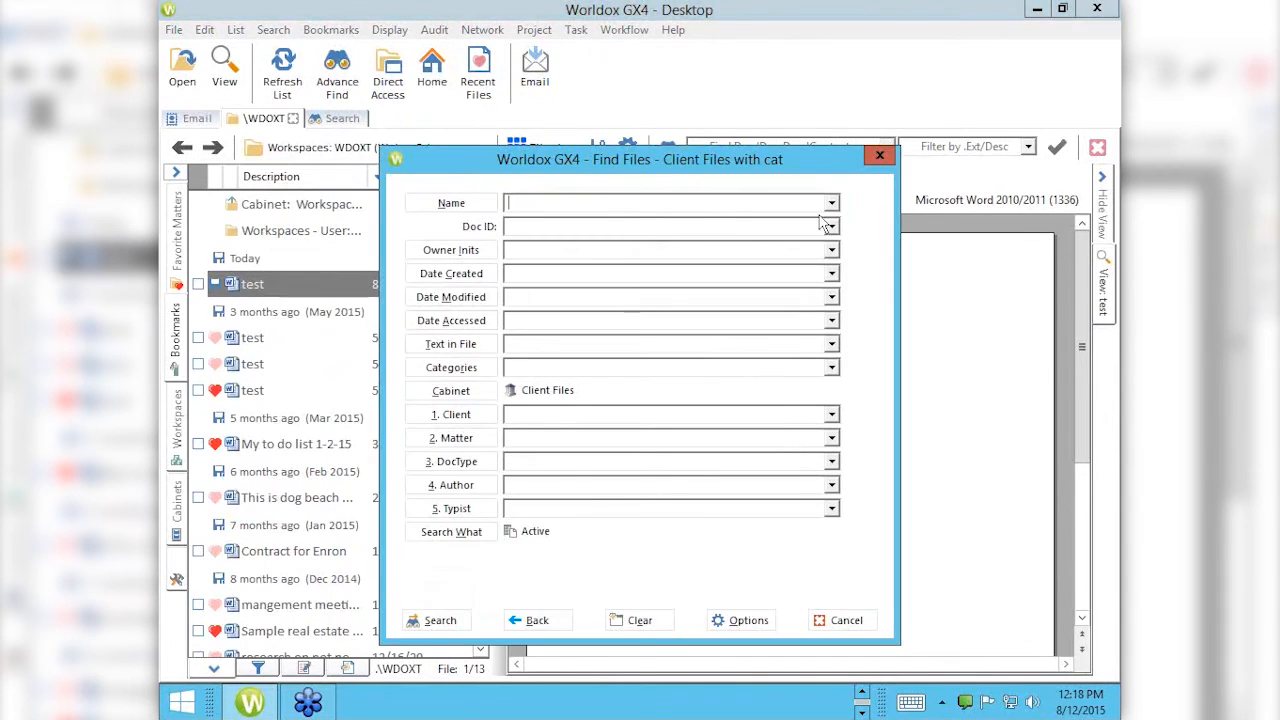
pyautogui.click(878, 159)
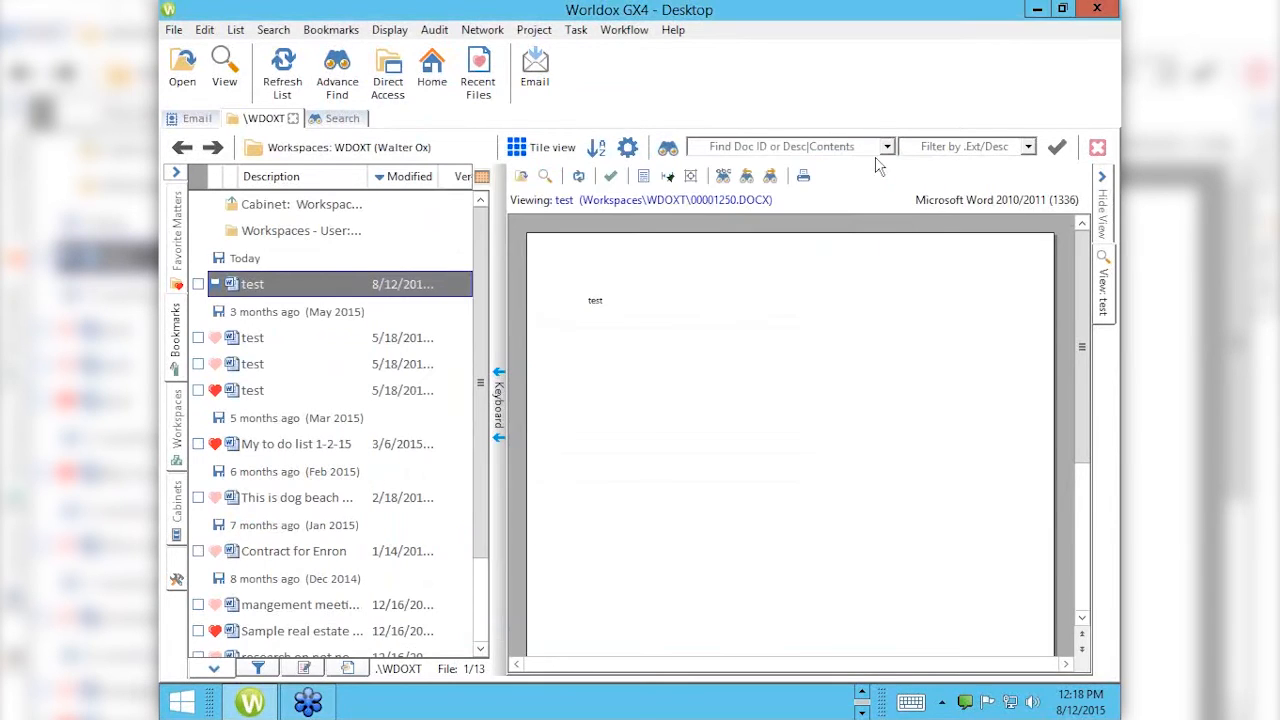
# Run a quick find for "agreement" in document IDs, descriptions and contents.
pyautogui.click(797, 146)
pyautogui.write('agreement')
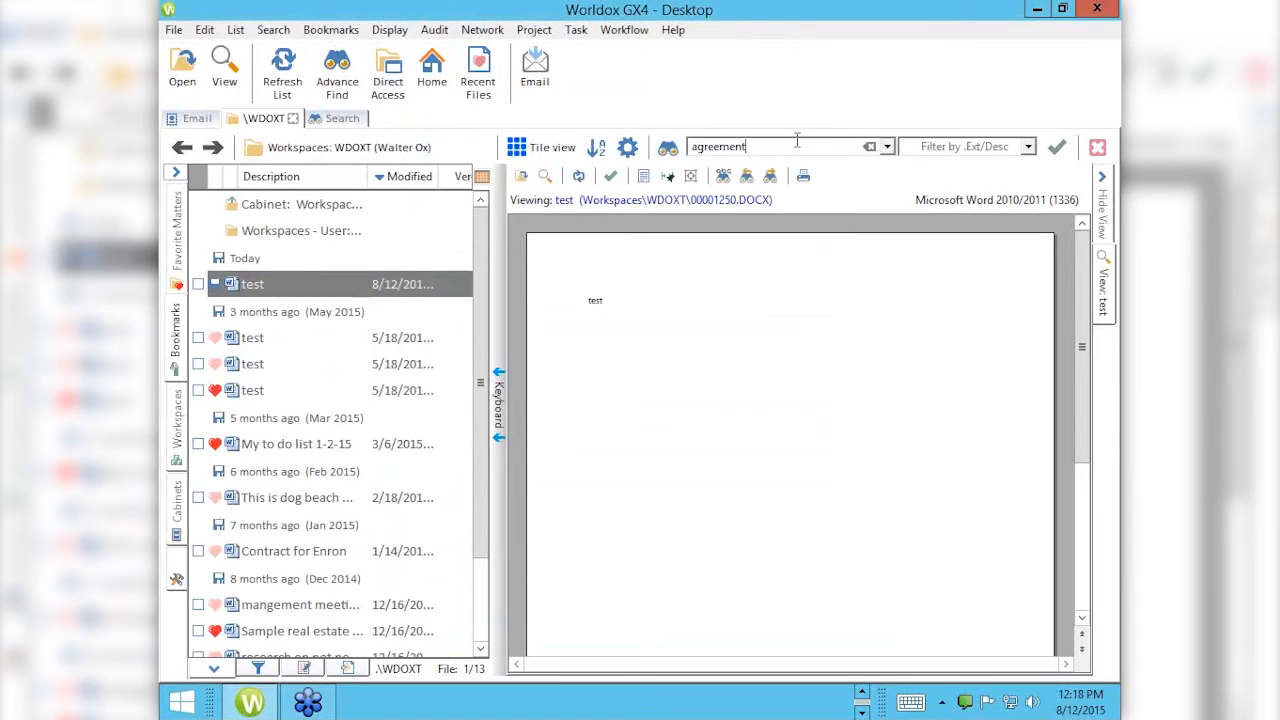
pyautogui.press('Return')
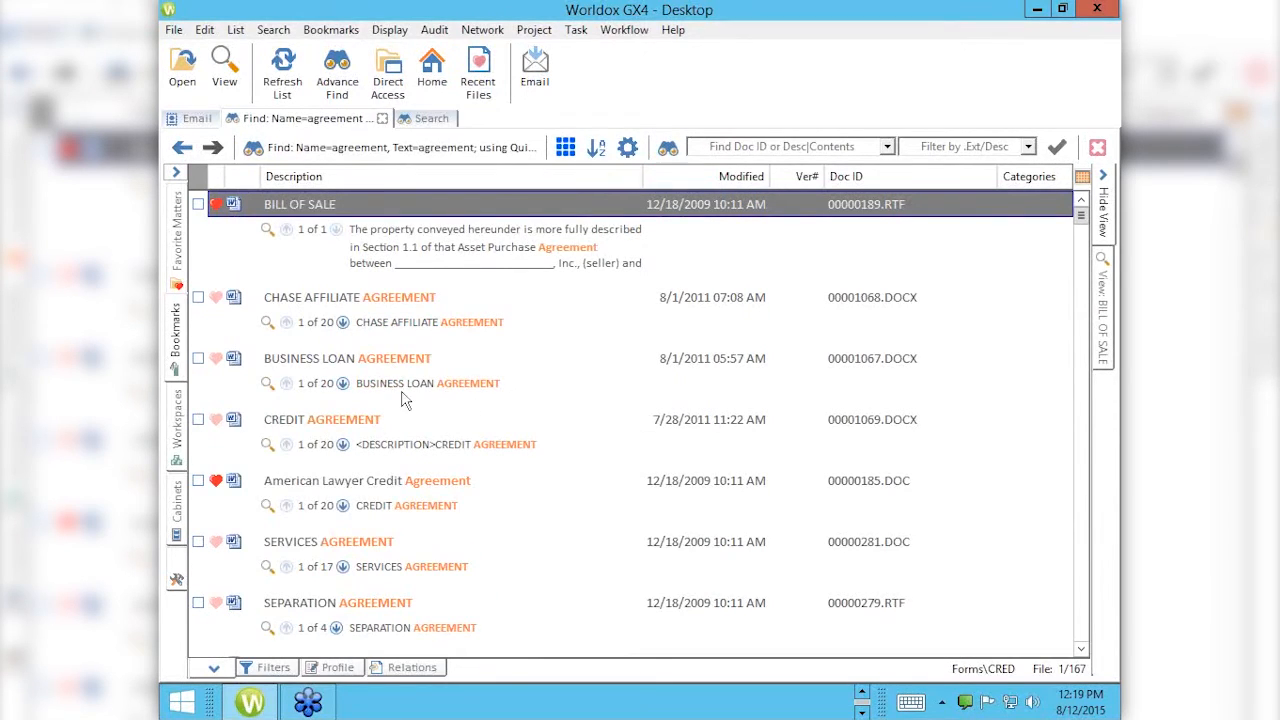
# Step through the text hits of the BUSINESS LOAN AGREEMENT result and preview the document in the viewer.
pyautogui.click(343, 386)
pyautogui.click(343, 386)
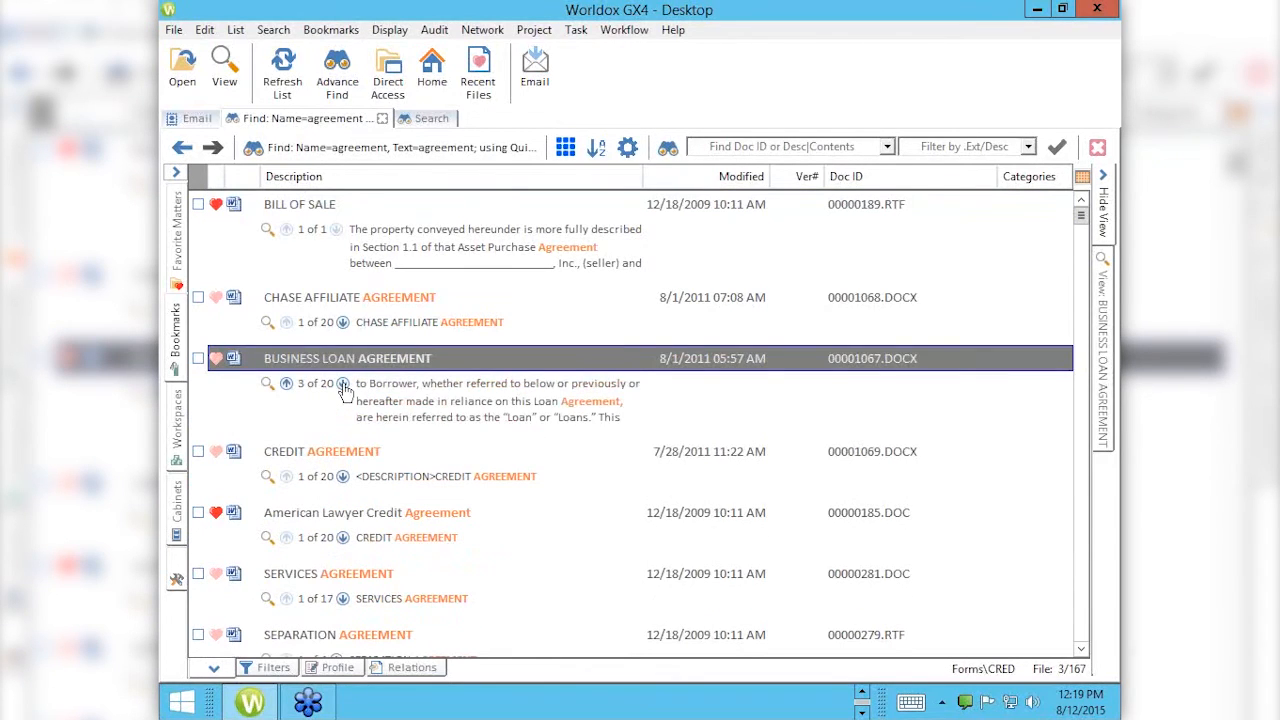
pyautogui.click(343, 386)
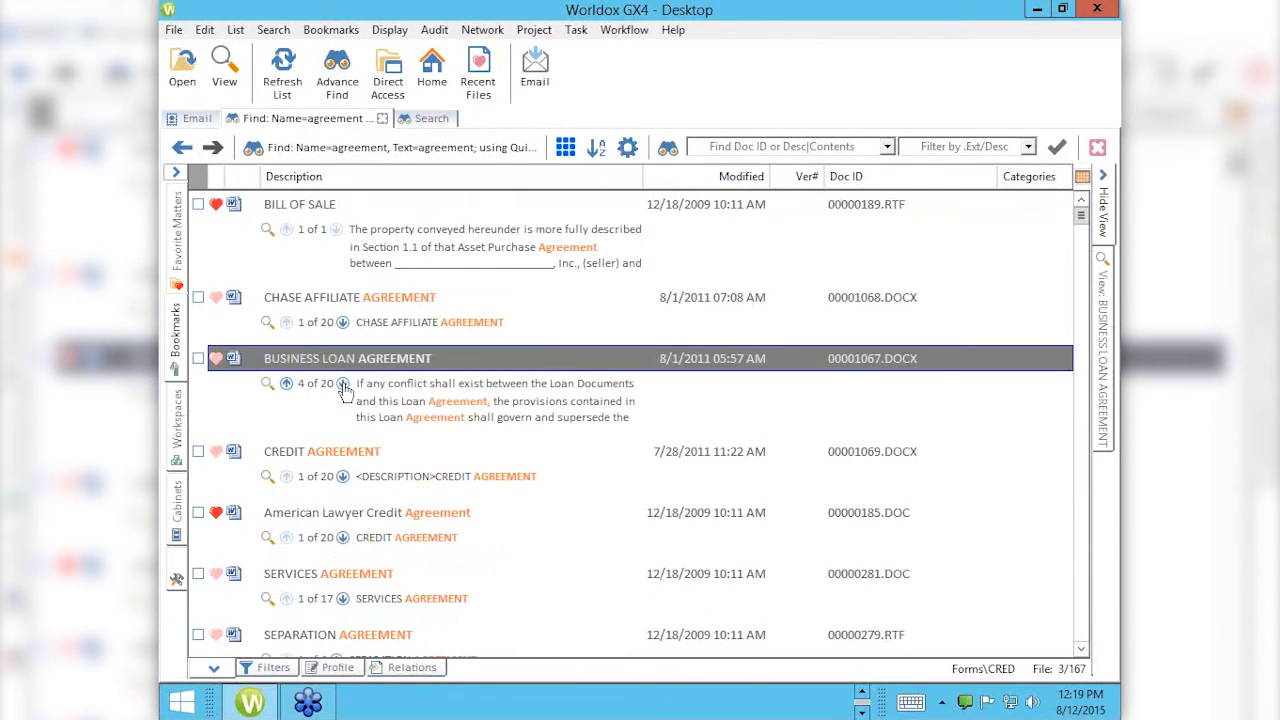
pyautogui.click(343, 386)
pyautogui.click(343, 386)
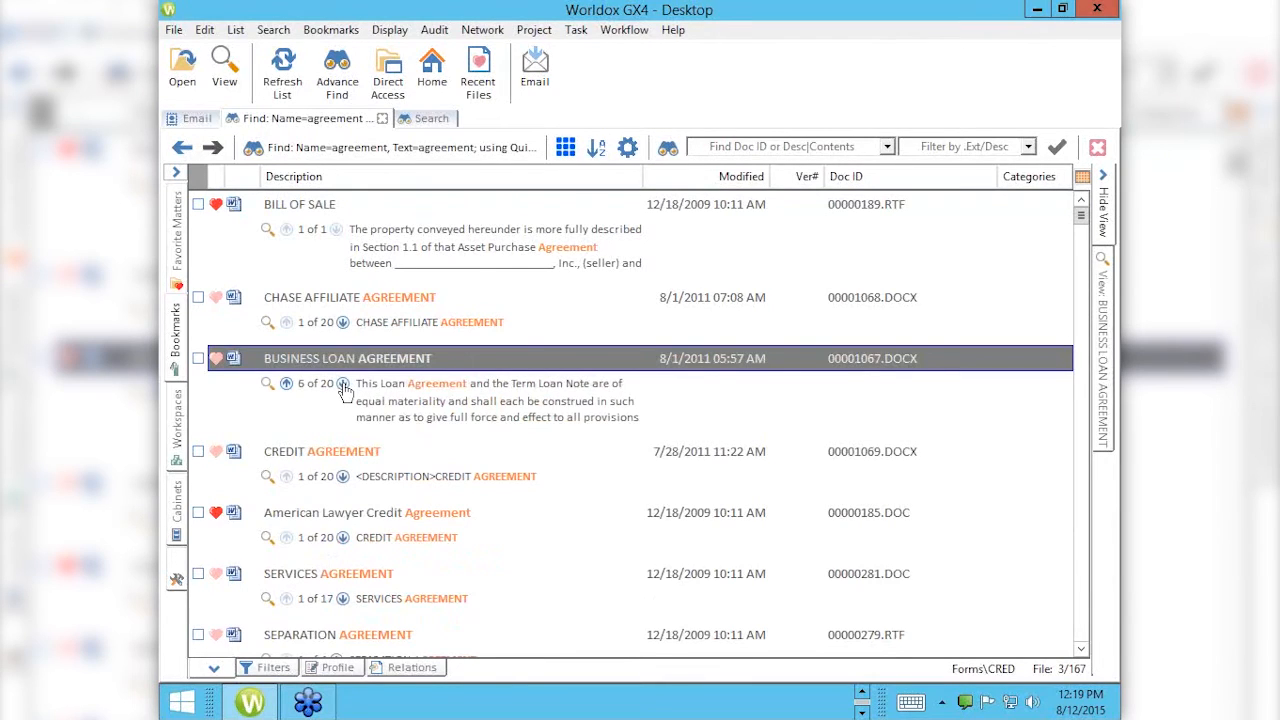
pyautogui.click(343, 386)
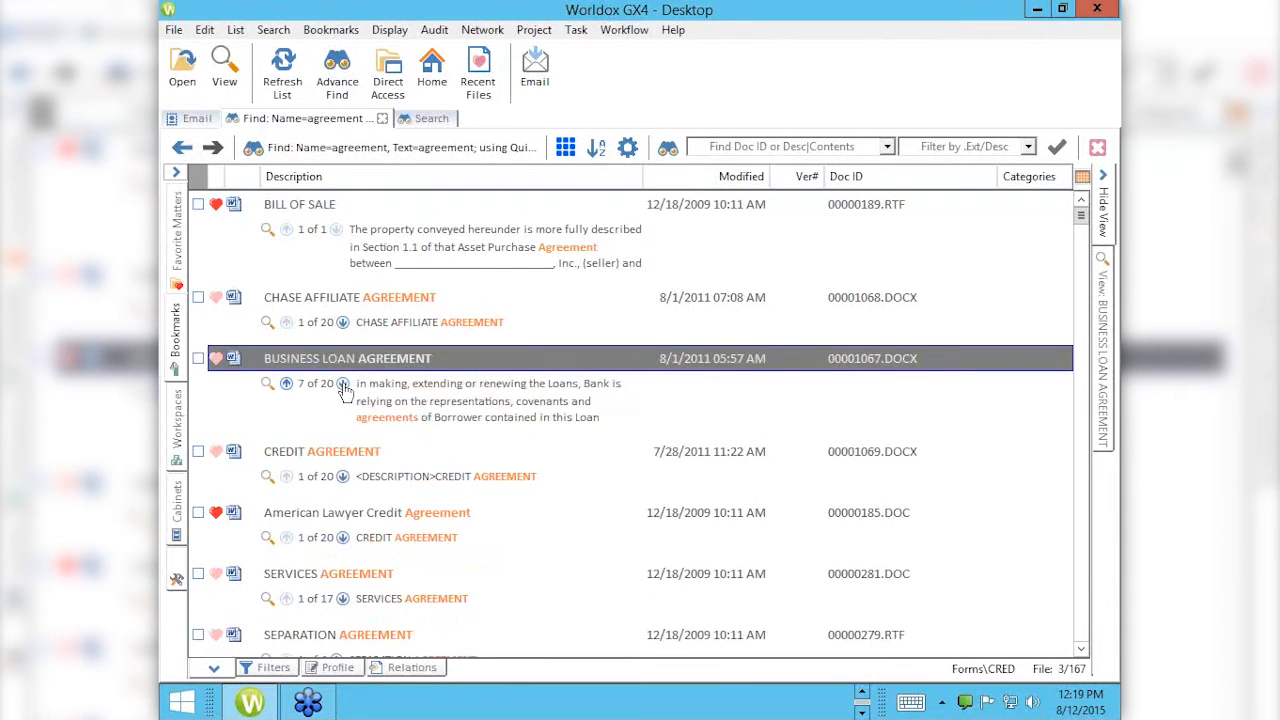
pyautogui.click(343, 386)
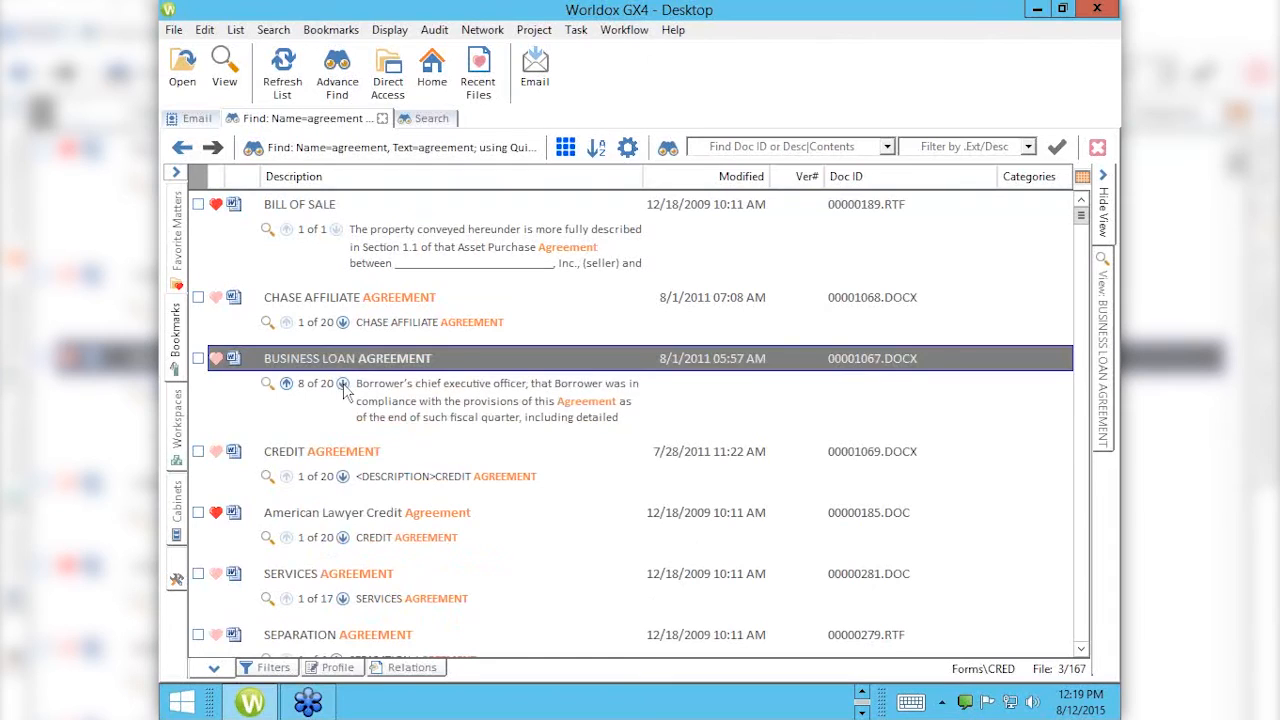
pyautogui.click(344, 386)
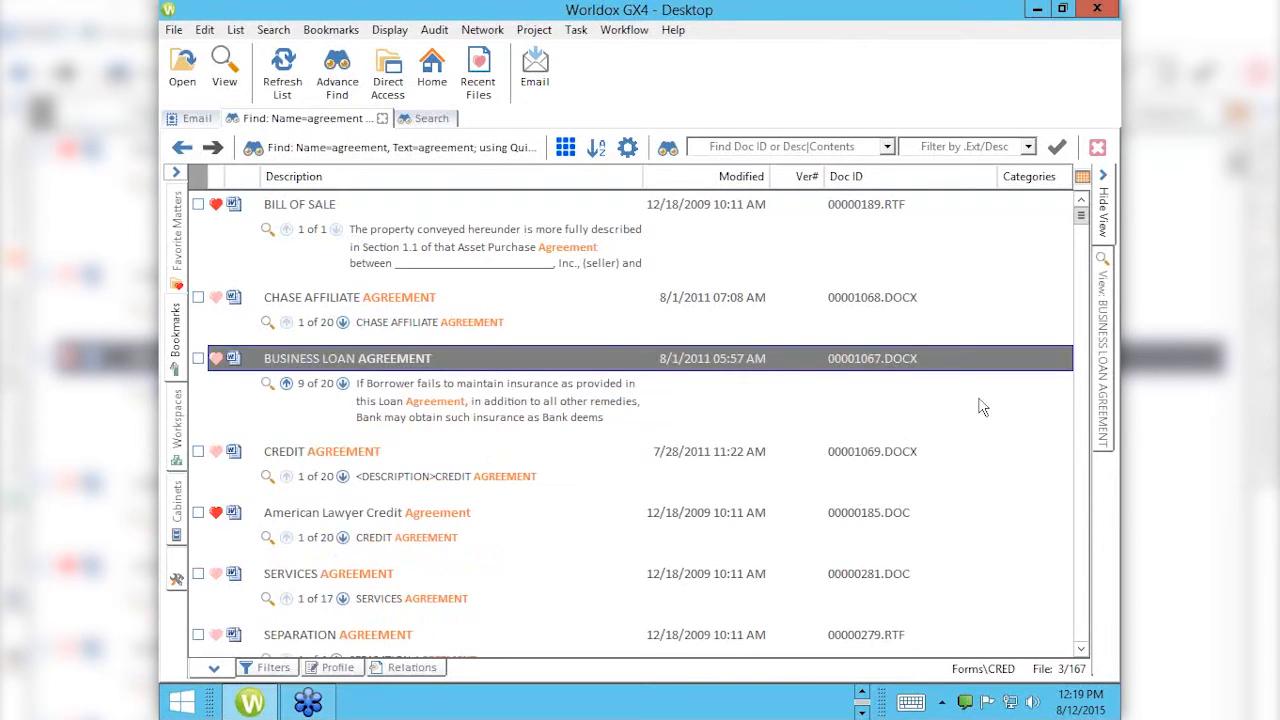
pyautogui.click(606, 350)
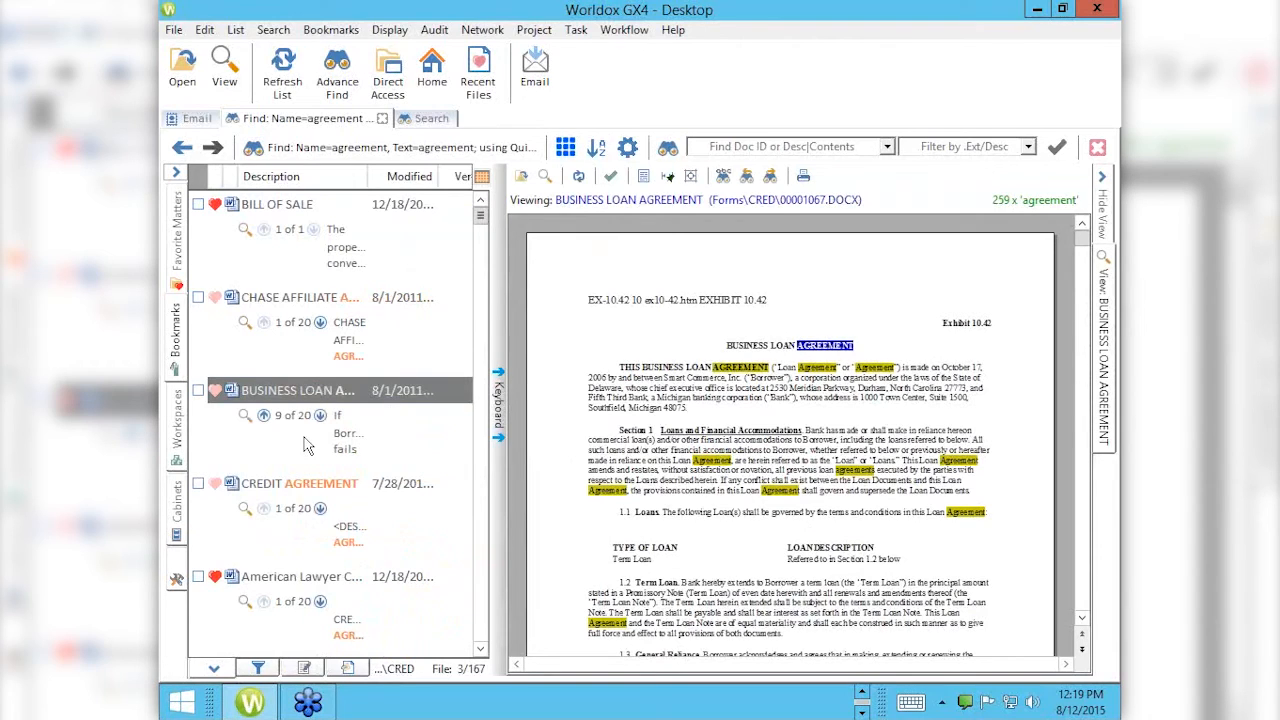
# Switch to the Word document test (00001250) and search Worldox from there for "agreement" by document ID, name or content.
pyautogui.click(861, 708)
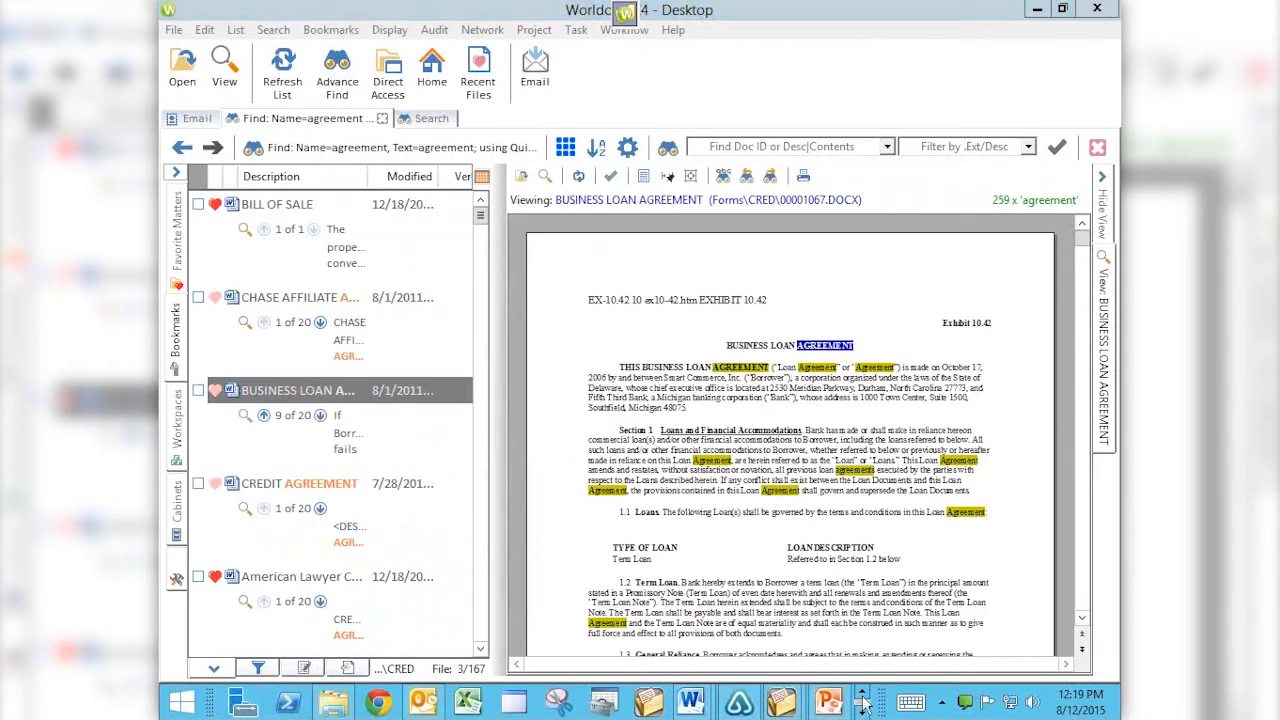
pyautogui.moveTo(695, 710)
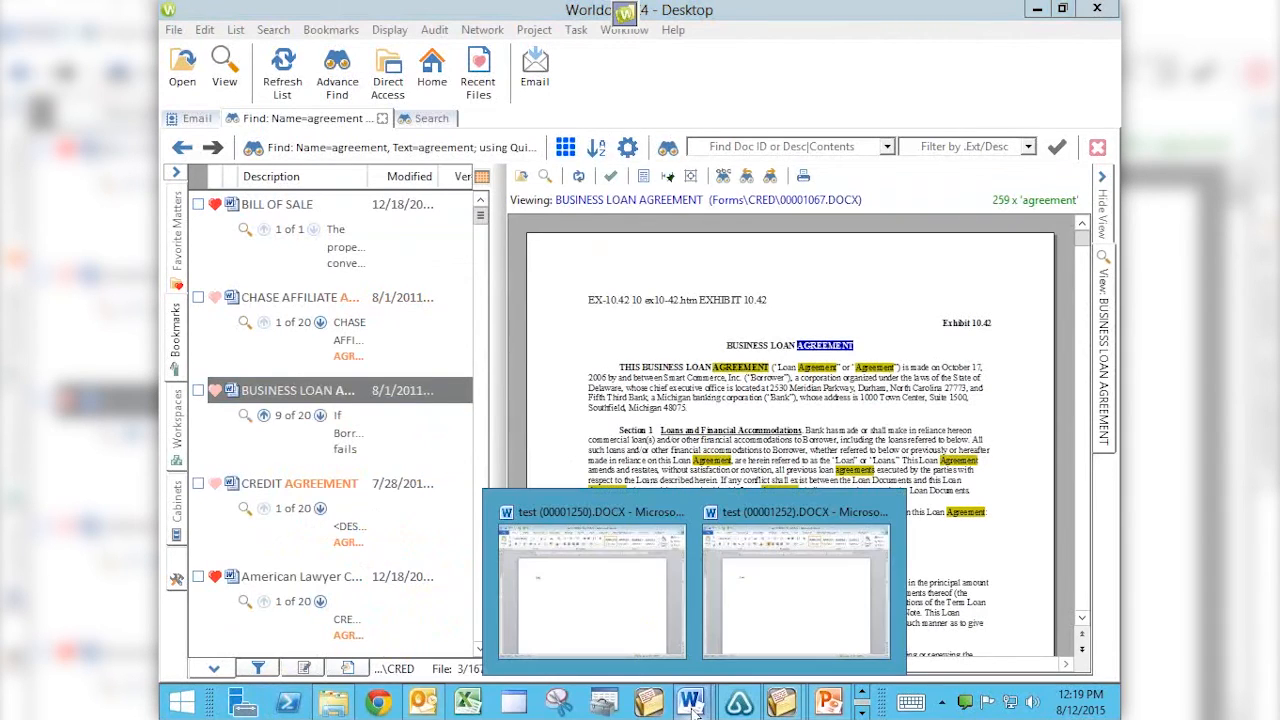
pyautogui.click(596, 604)
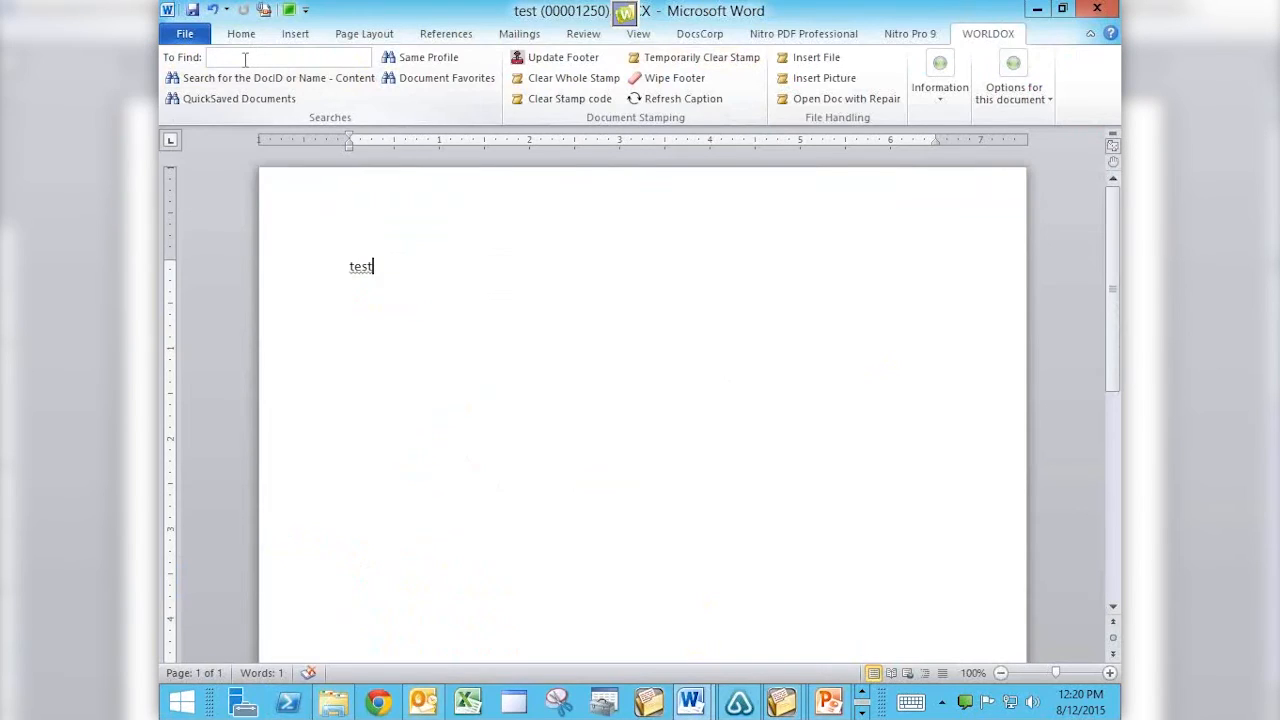
pyautogui.write('agreement')
pyautogui.click(257, 80)
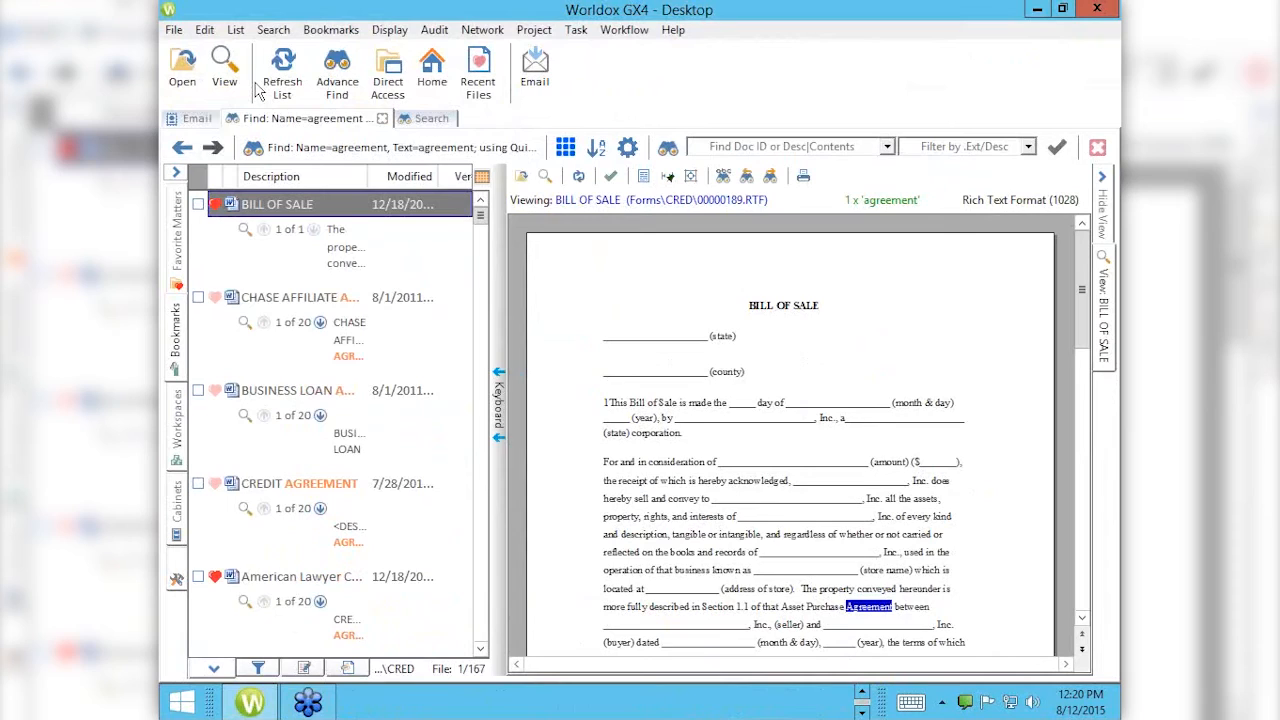
# Switch to the Word document test (00001252) and create a blank document containing the text "New document".
pyautogui.click(862, 711)
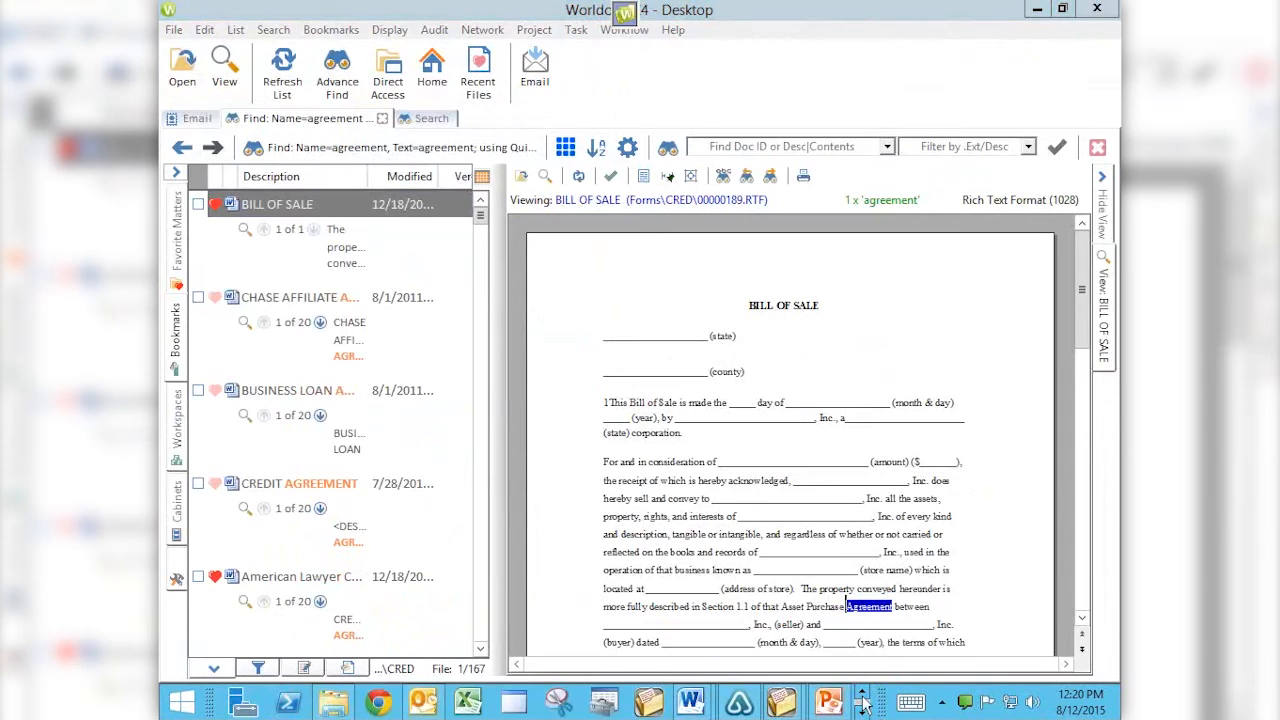
pyautogui.moveTo(688, 712)
pyautogui.click(785, 594)
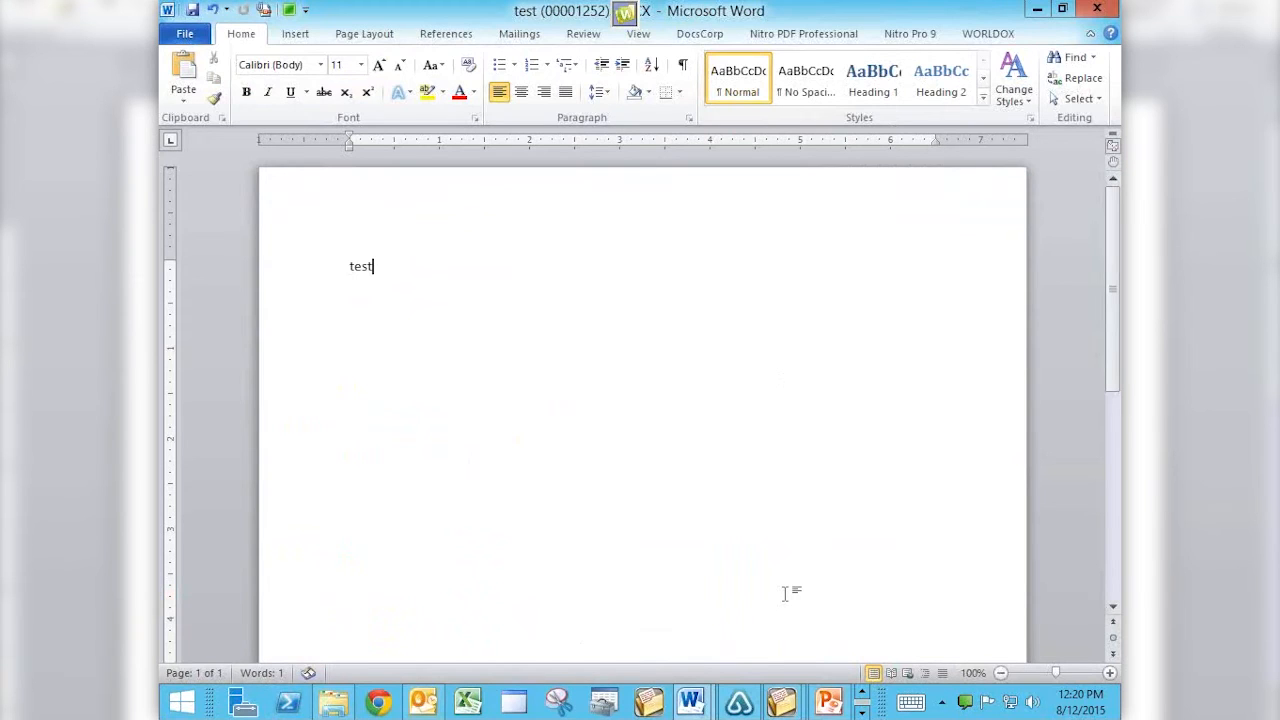
pyautogui.hotkey('alt', 'f')
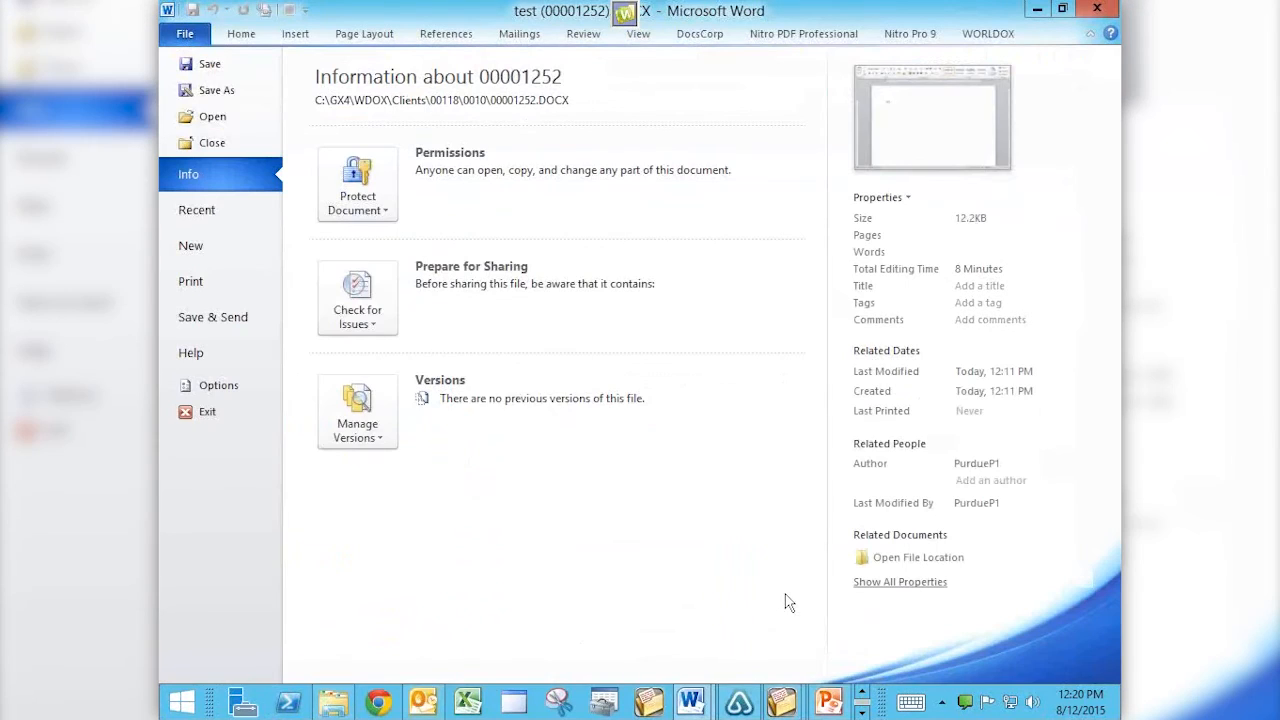
pyautogui.click(192, 250)
pyautogui.doubleClick(349, 200)
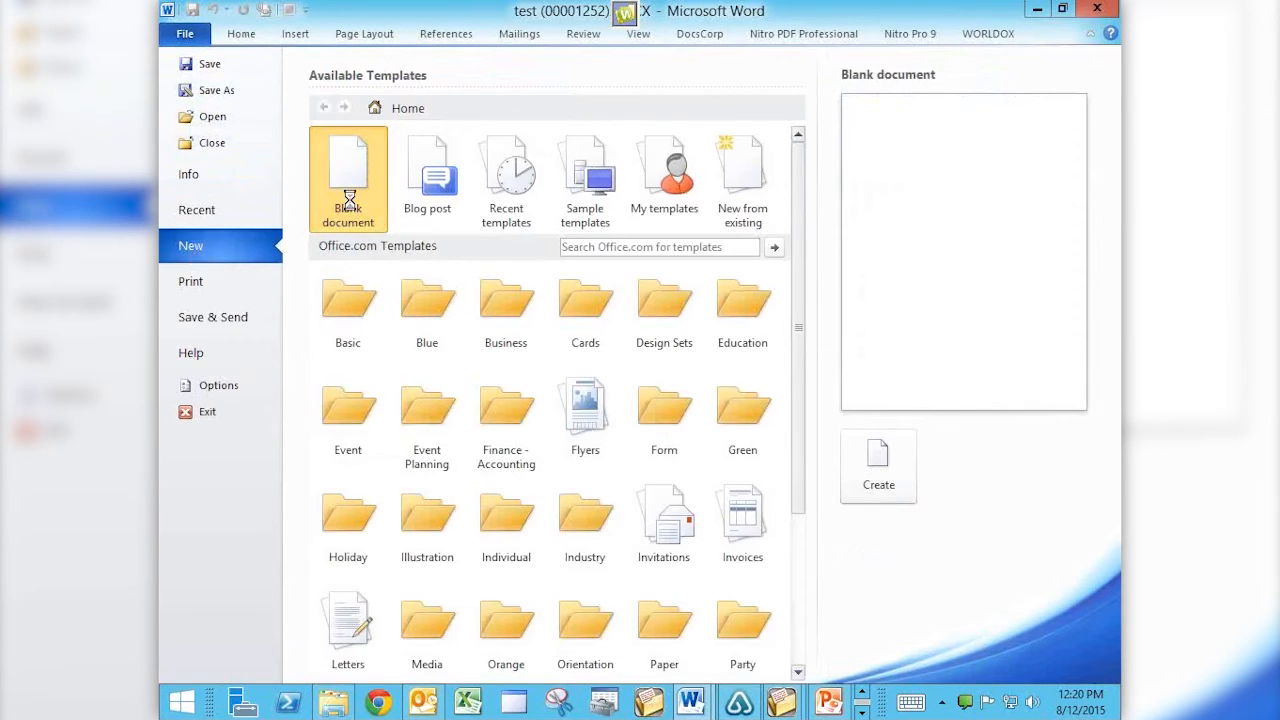
pyautogui.write('New do')
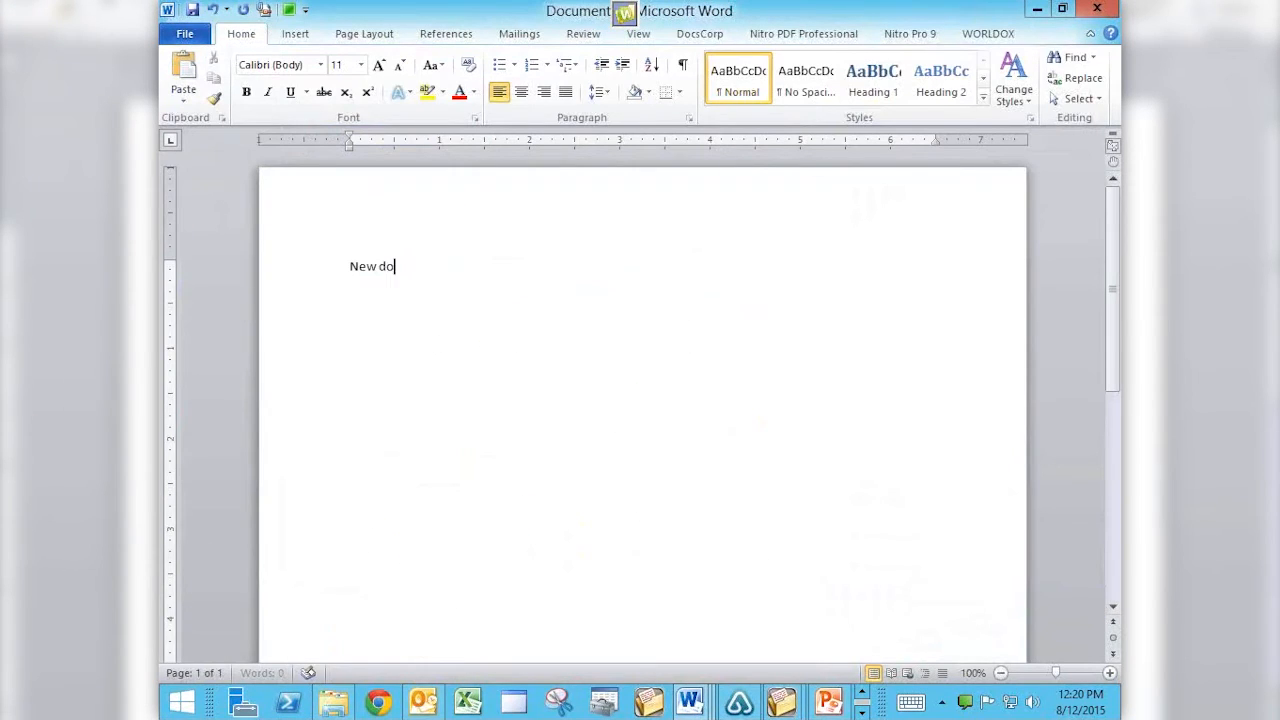
pyautogui.write('cument')
# Start saving the new document to Worldox and add the comment "Some more stuff" beneath its description.
pyautogui.hotkey('ctrl', 's')
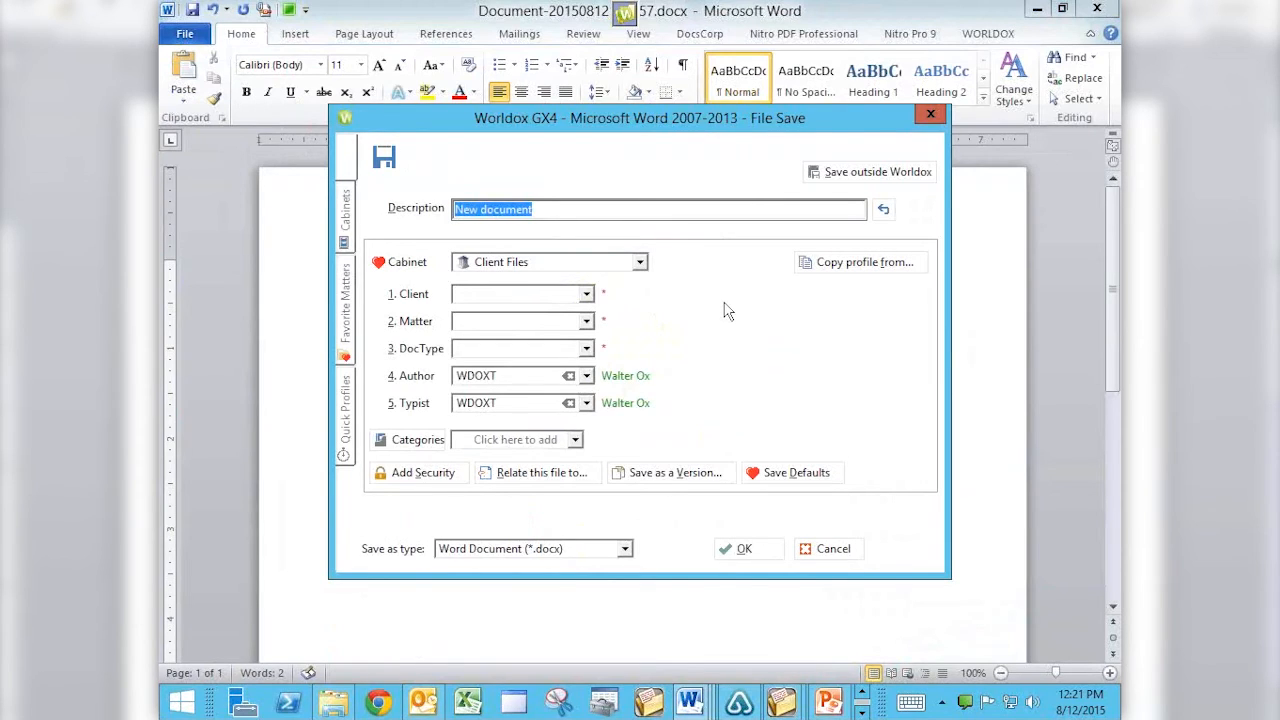
pyautogui.click(577, 208)
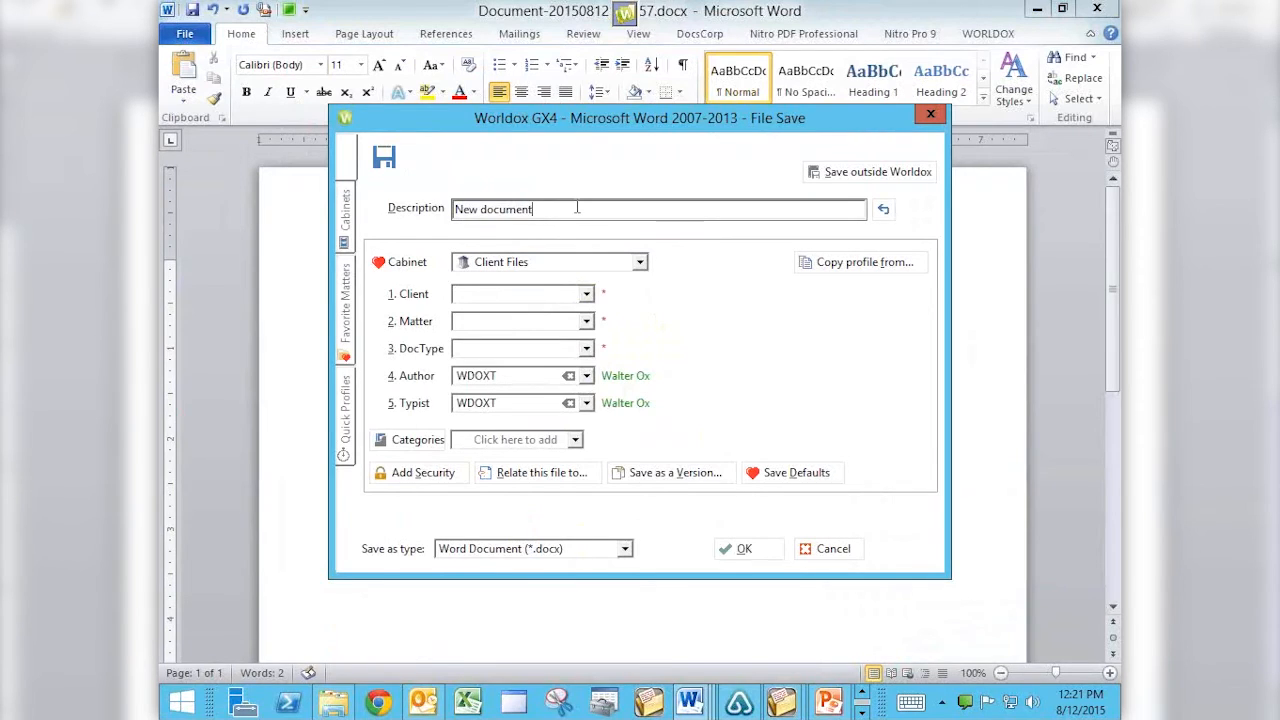
pyautogui.press('Return')
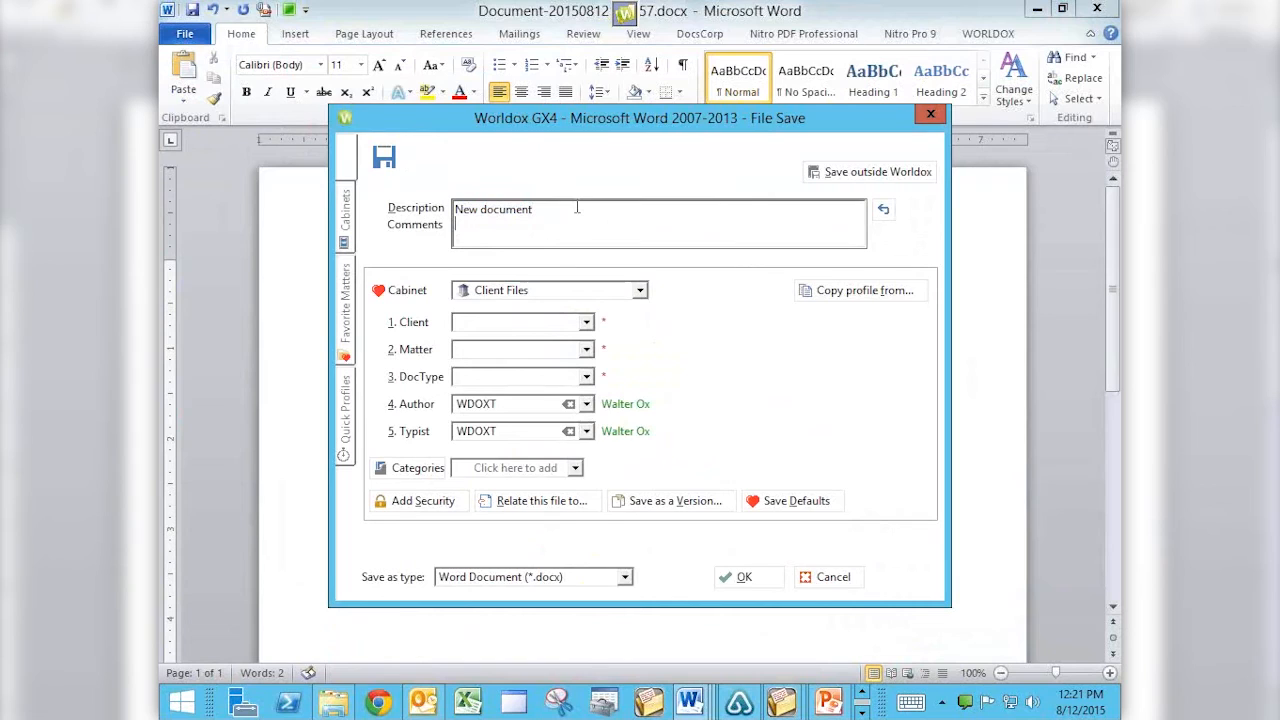
pyautogui.press('BackSpace')
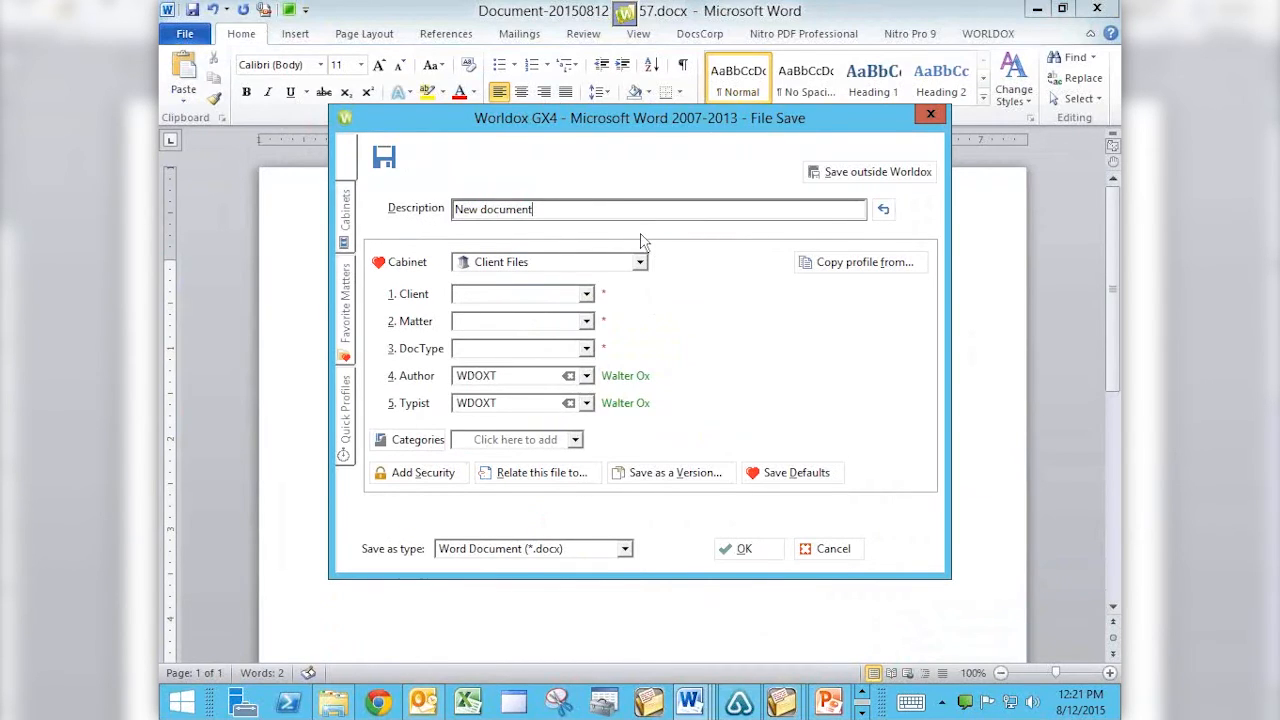
pyautogui.press('Return')
pyautogui.write('SOme ')
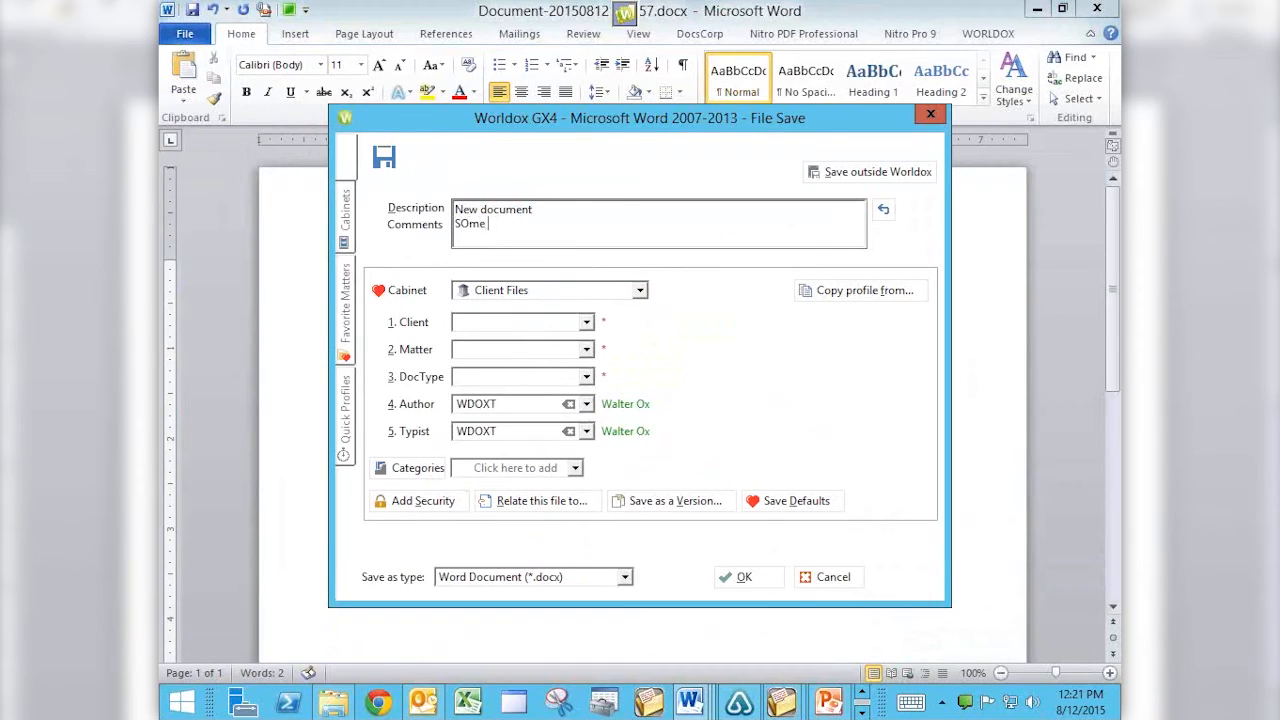
pyautogui.write('more stuff')
pyautogui.press('Left')
pyautogui.press('Left')
pyautogui.press('Left')
pyautogui.press('Left')
pyautogui.press('Left')
pyautogui.press('Left')
pyautogui.press('Left')
pyautogui.press('Left')
pyautogui.press('Left')
pyautogui.press('Left')
pyautogui.press('Left')
pyautogui.press('Left')
pyautogui.press('Left')
pyautogui.press('Delete')
pyautogui.write('o')
# Look through the cabinets available for the new document, keeping Client Files.
pyautogui.click(556, 326)
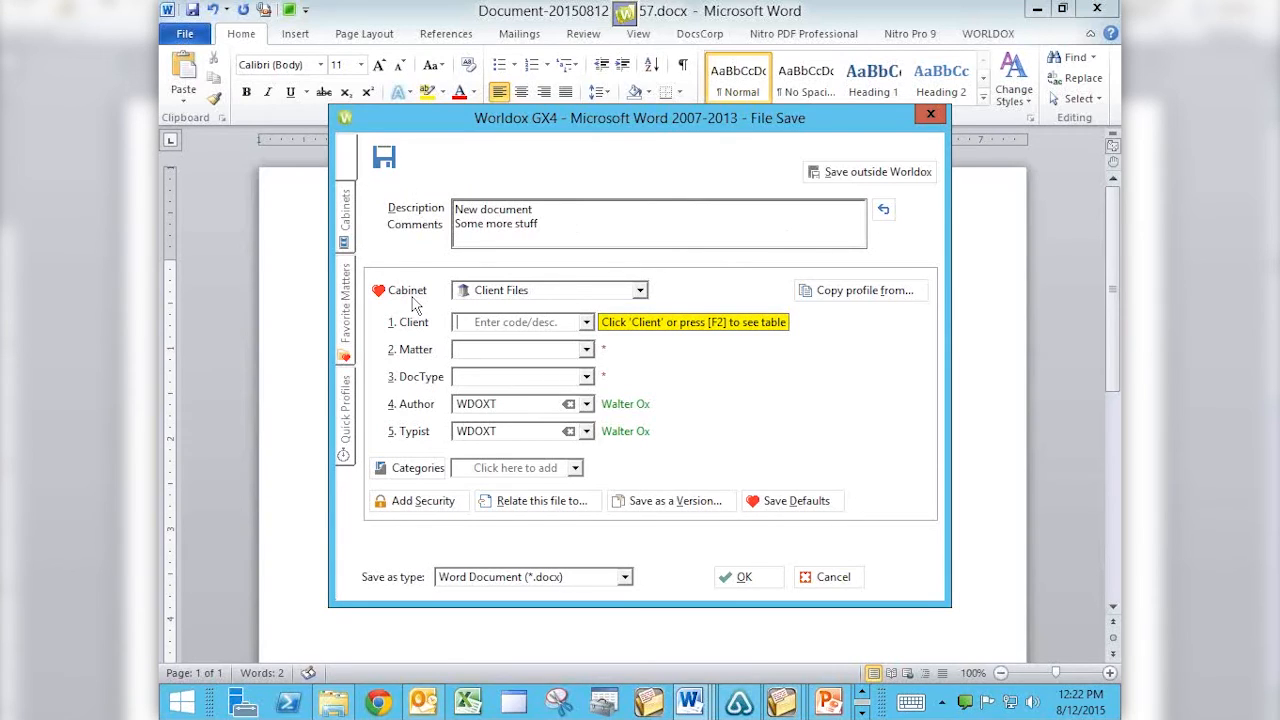
pyautogui.click(641, 291)
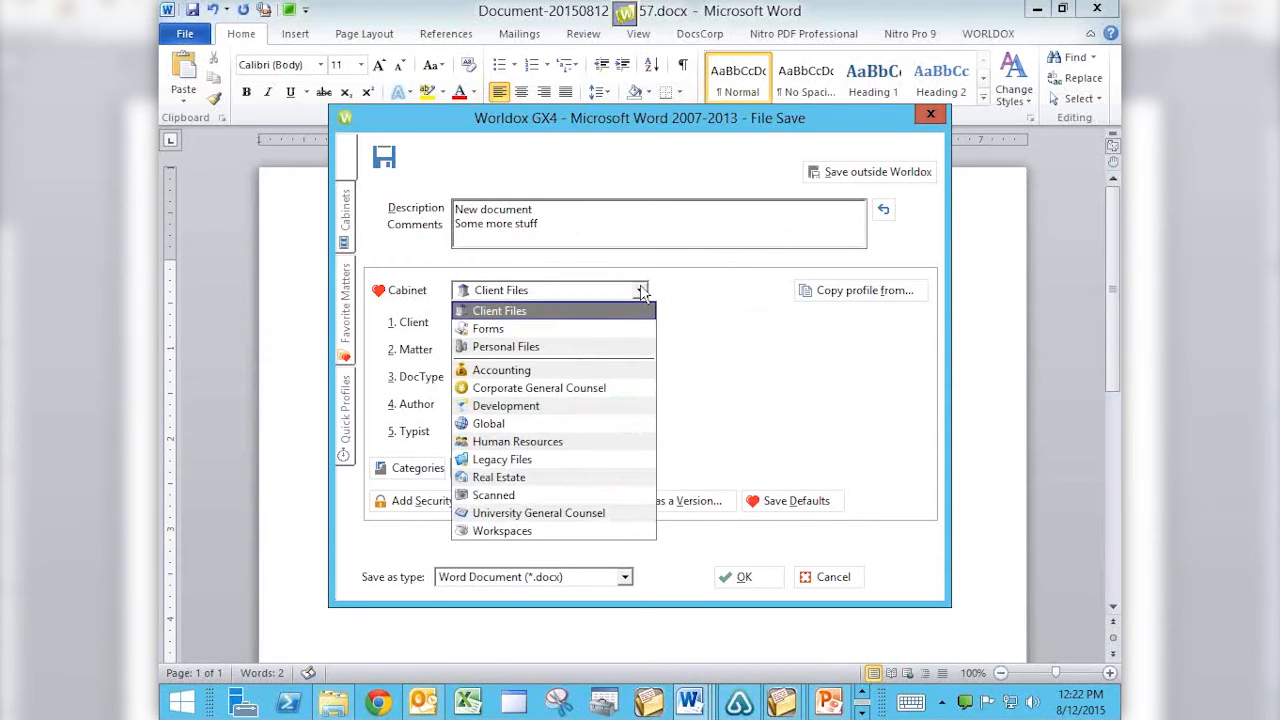
pyautogui.click(737, 347)
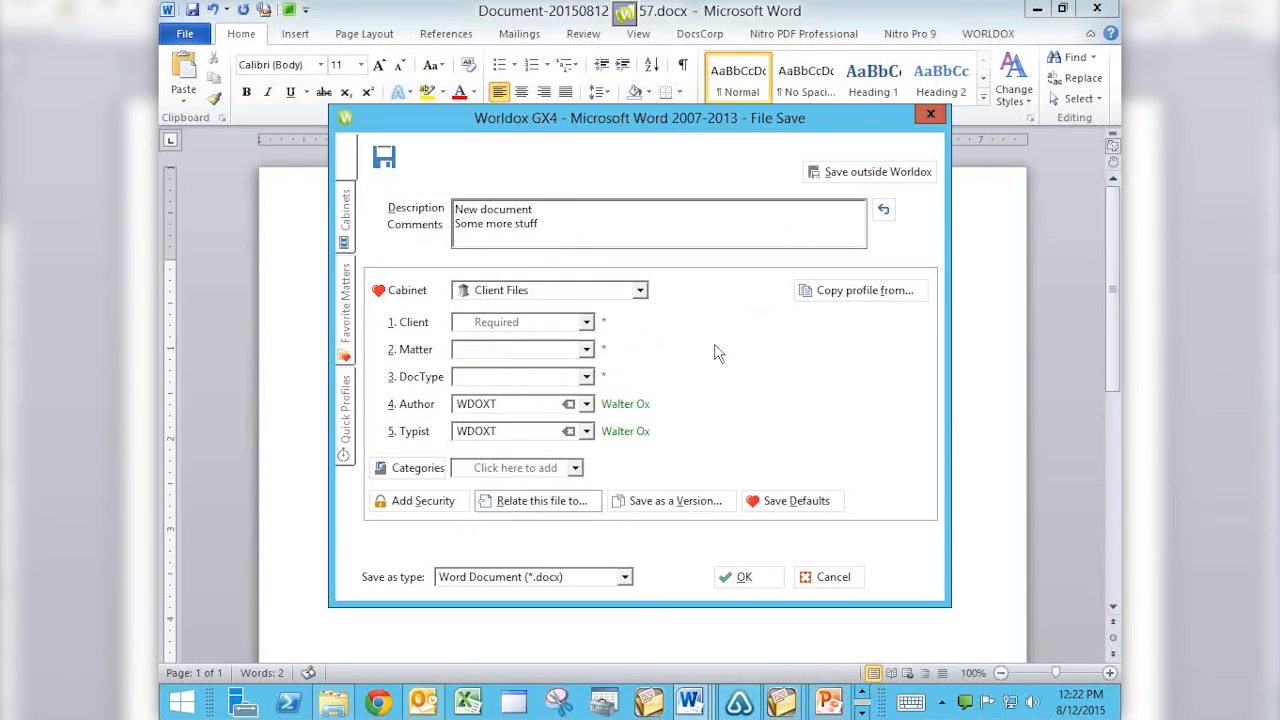
# Review the list of categories available for the new document without selecting any, and cancel the save to Worldox.
pyautogui.click(497, 472)
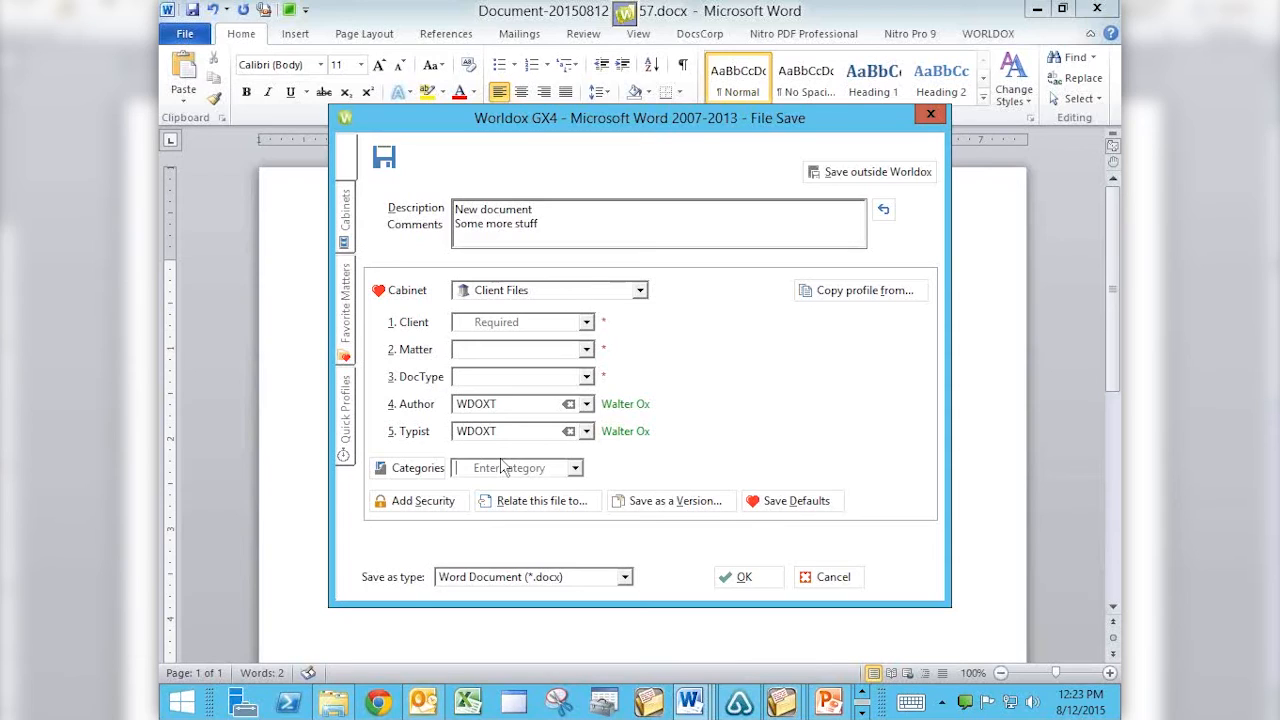
pyautogui.click(428, 472)
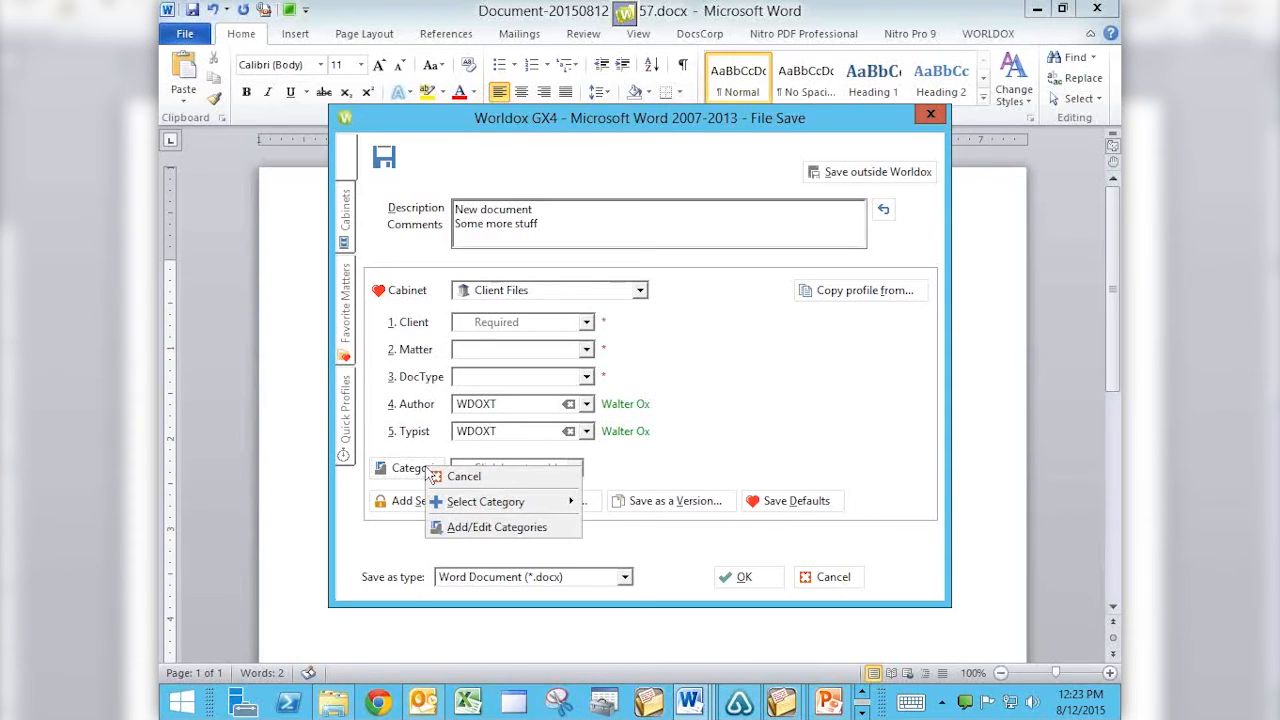
pyautogui.click(518, 527)
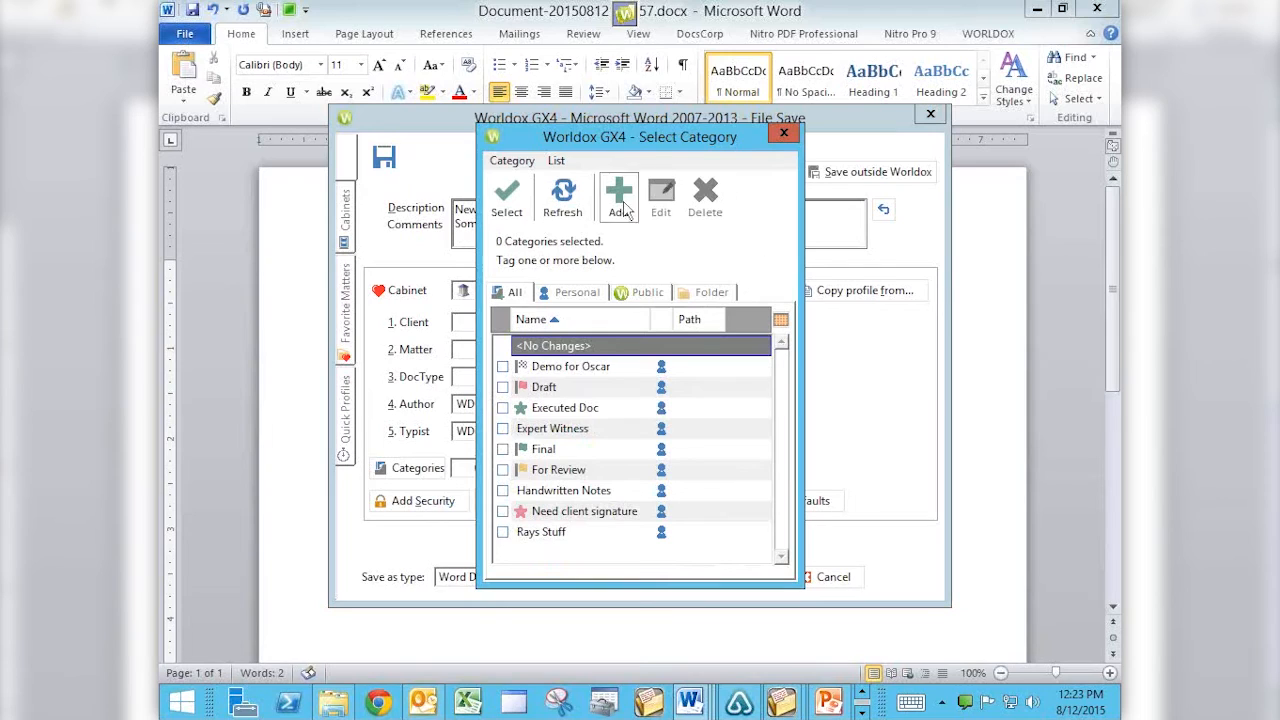
pyautogui.click(779, 136)
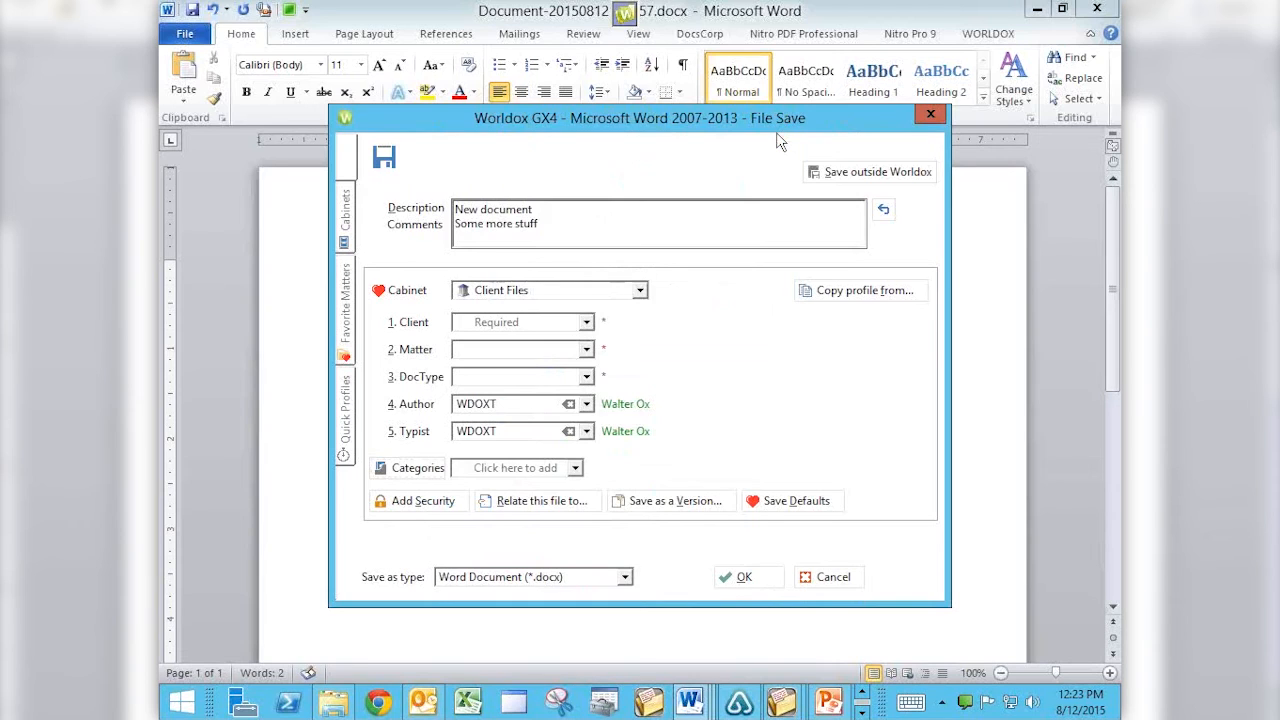
pyautogui.click(831, 577)
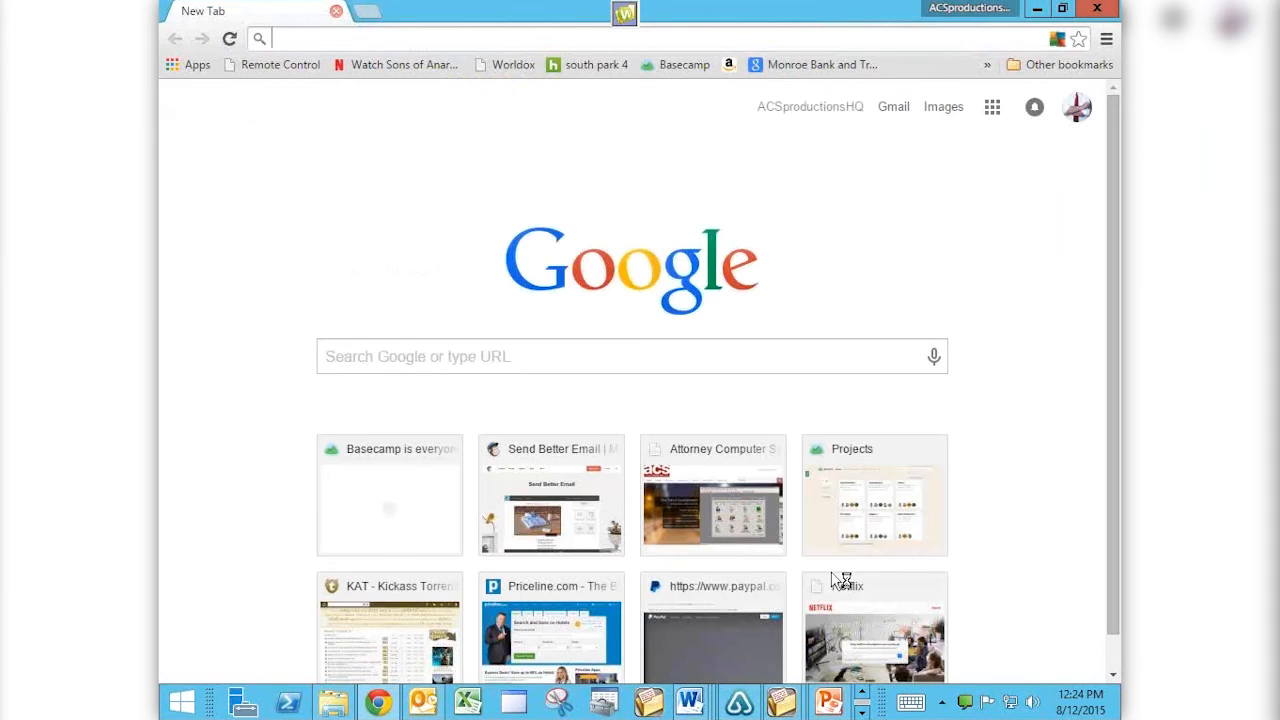
# Switch to Chrome, load attorneycomputersystems.com and open the site's Contact Us page.
pyautogui.write('attorneycomputersystems.com')
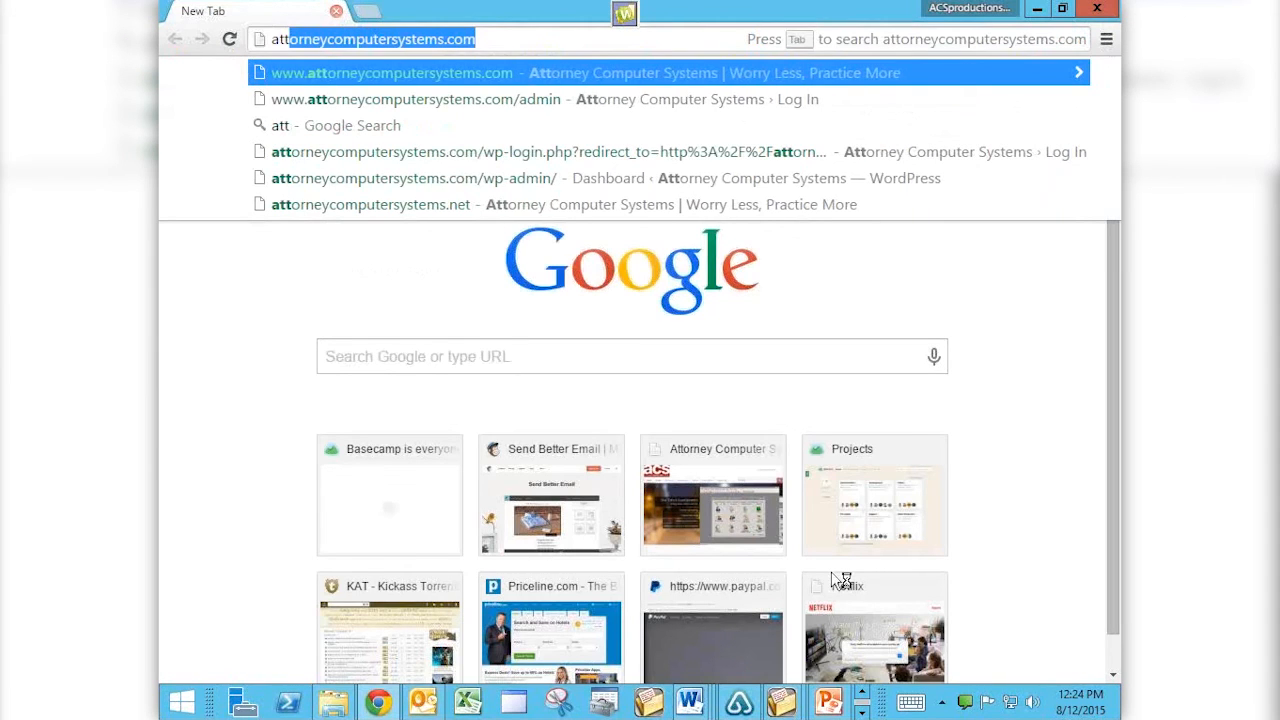
pyautogui.press('Return')
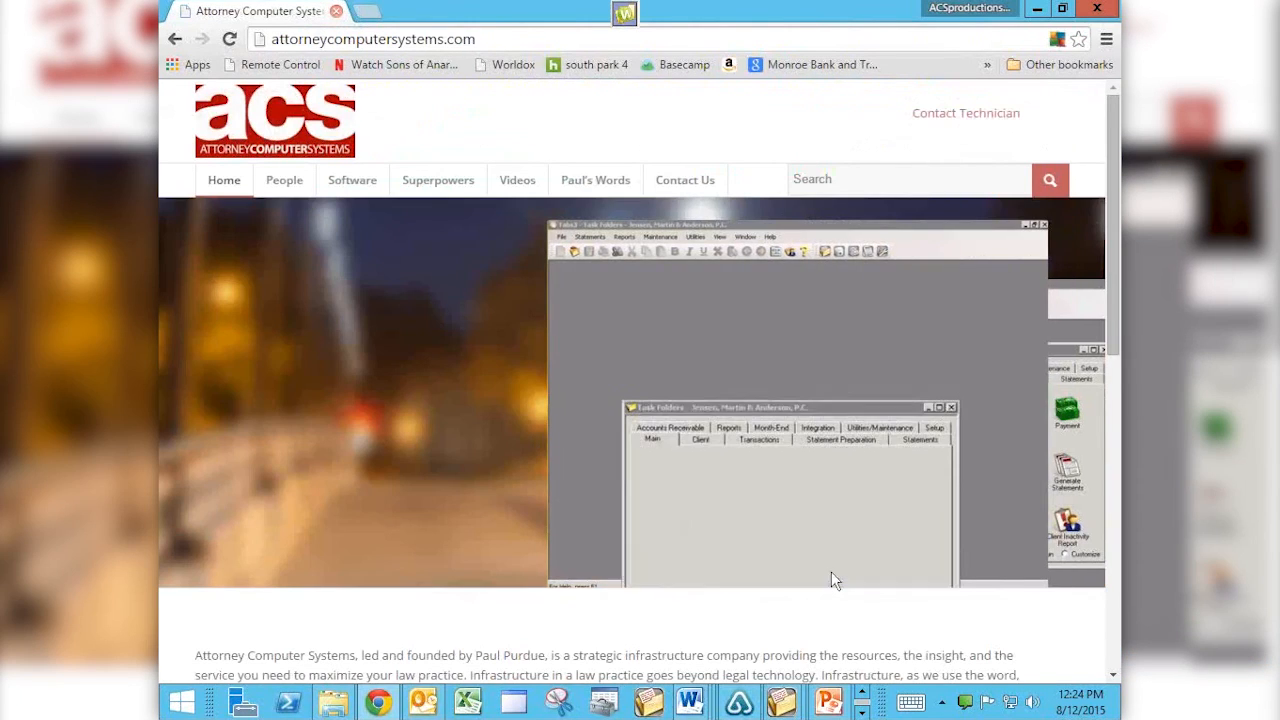
pyautogui.click(685, 181)
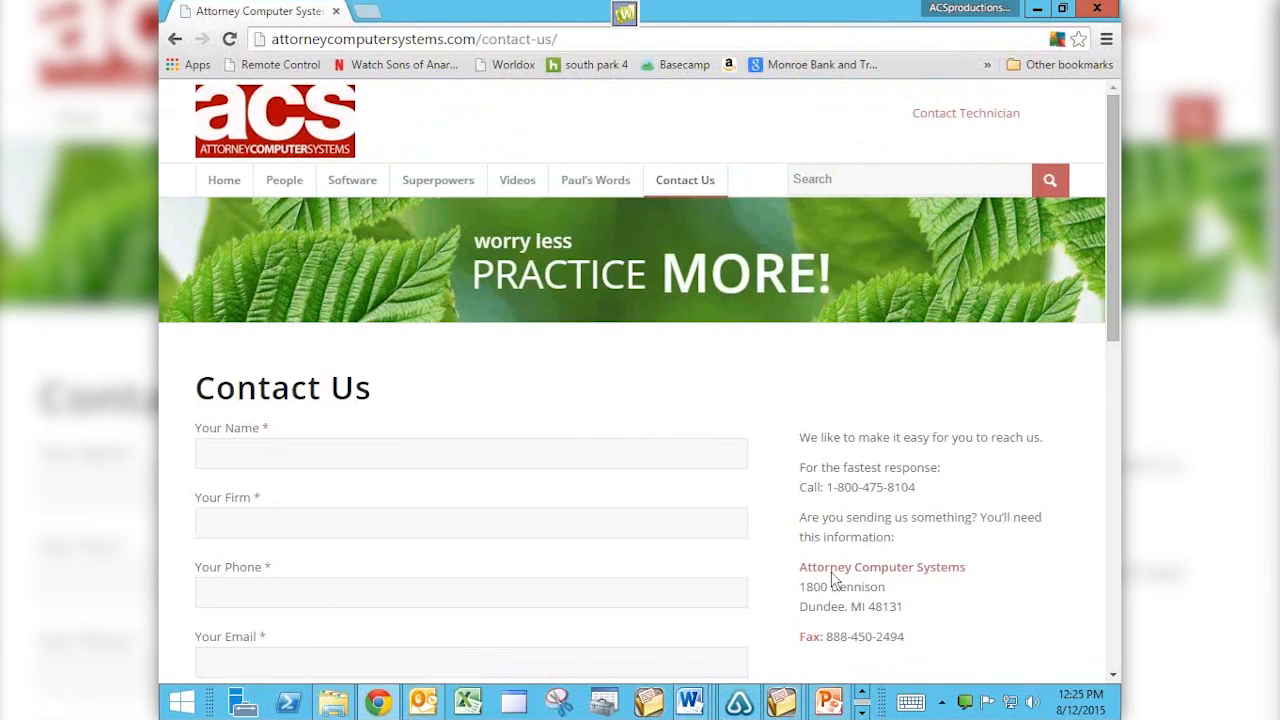
# Open the site's Videos section, go to the Coffeepot Webinars page and look through the upcoming and recorded webinars.
pyautogui.click(517, 181)
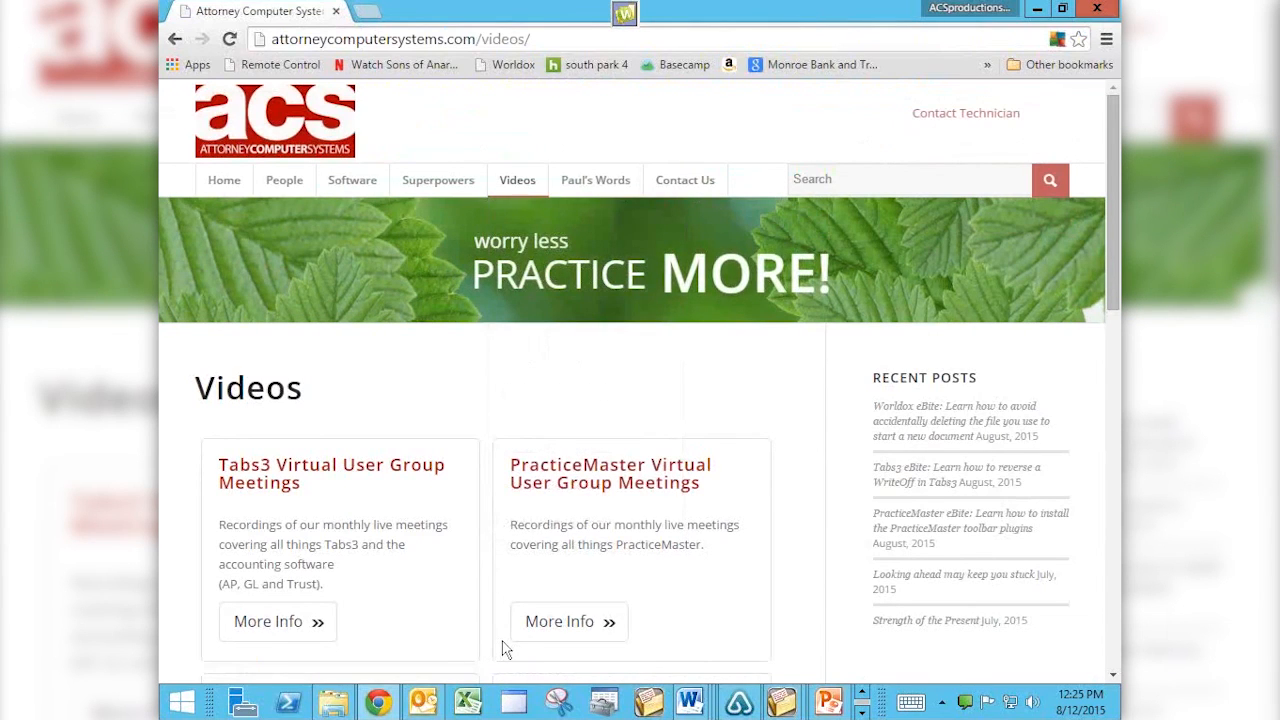
pyautogui.moveTo(517, 183)
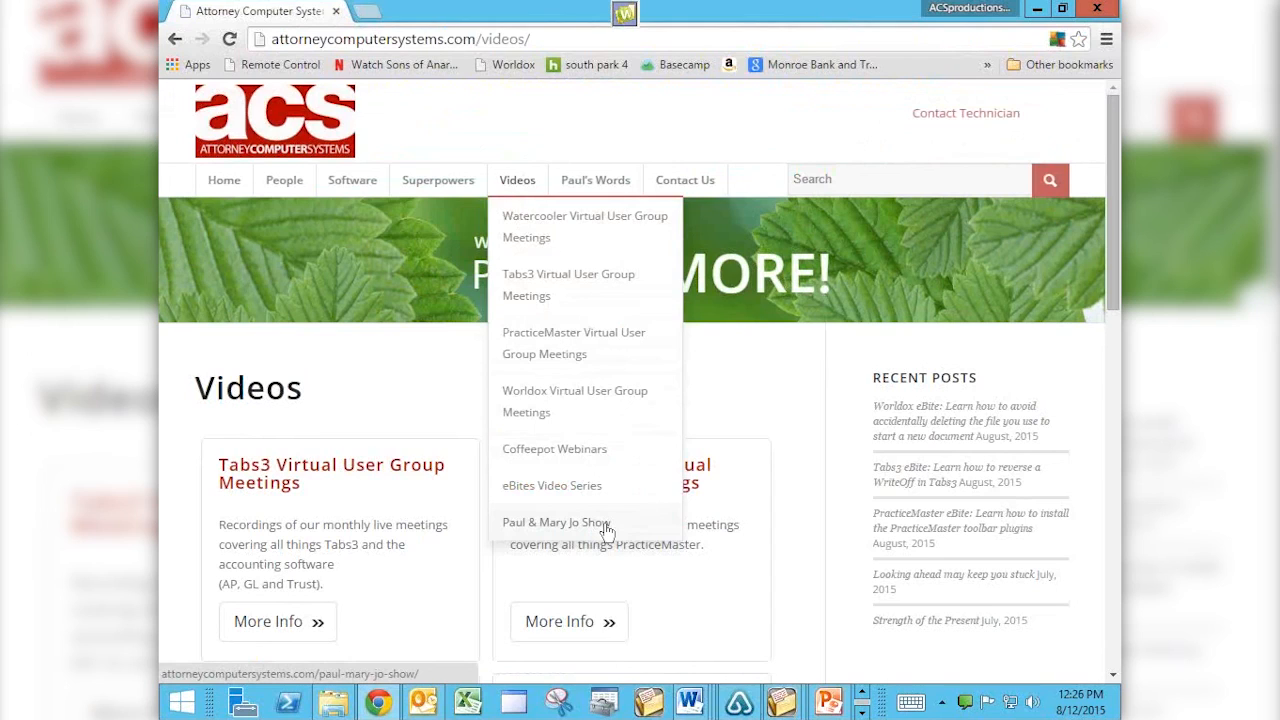
pyautogui.click(552, 452)
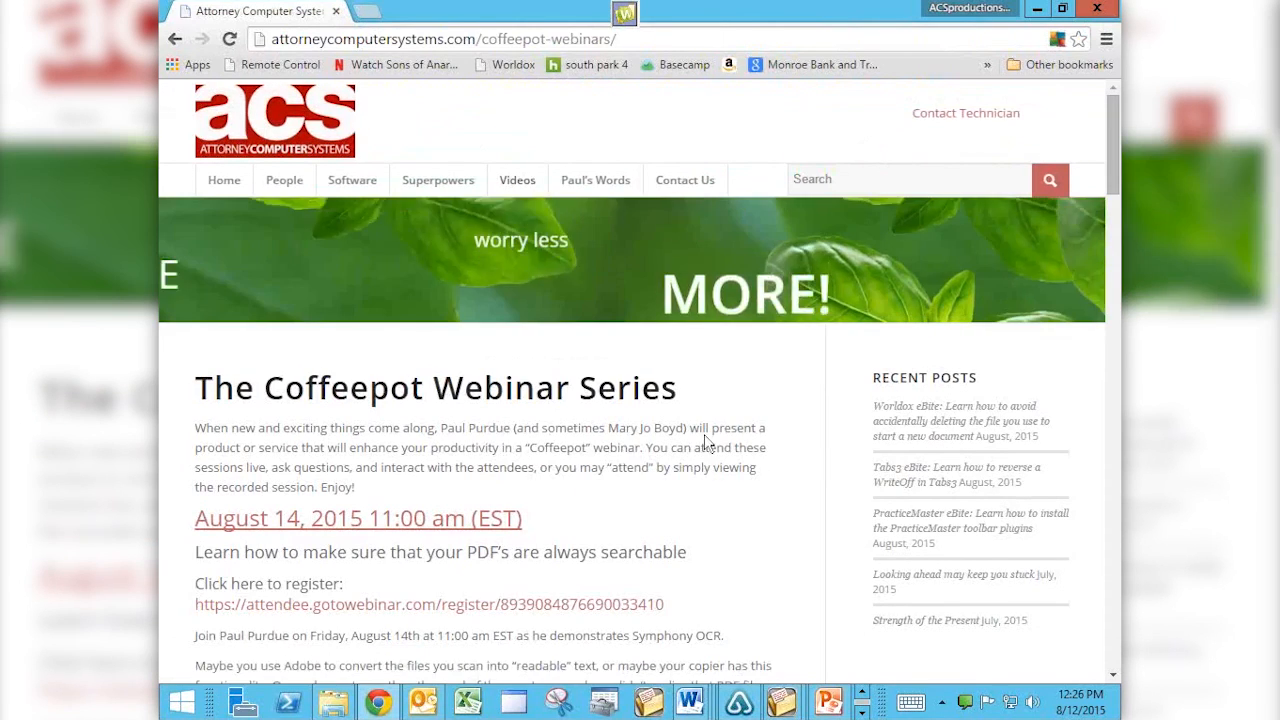
pyautogui.scroll(-3, 705, 443)
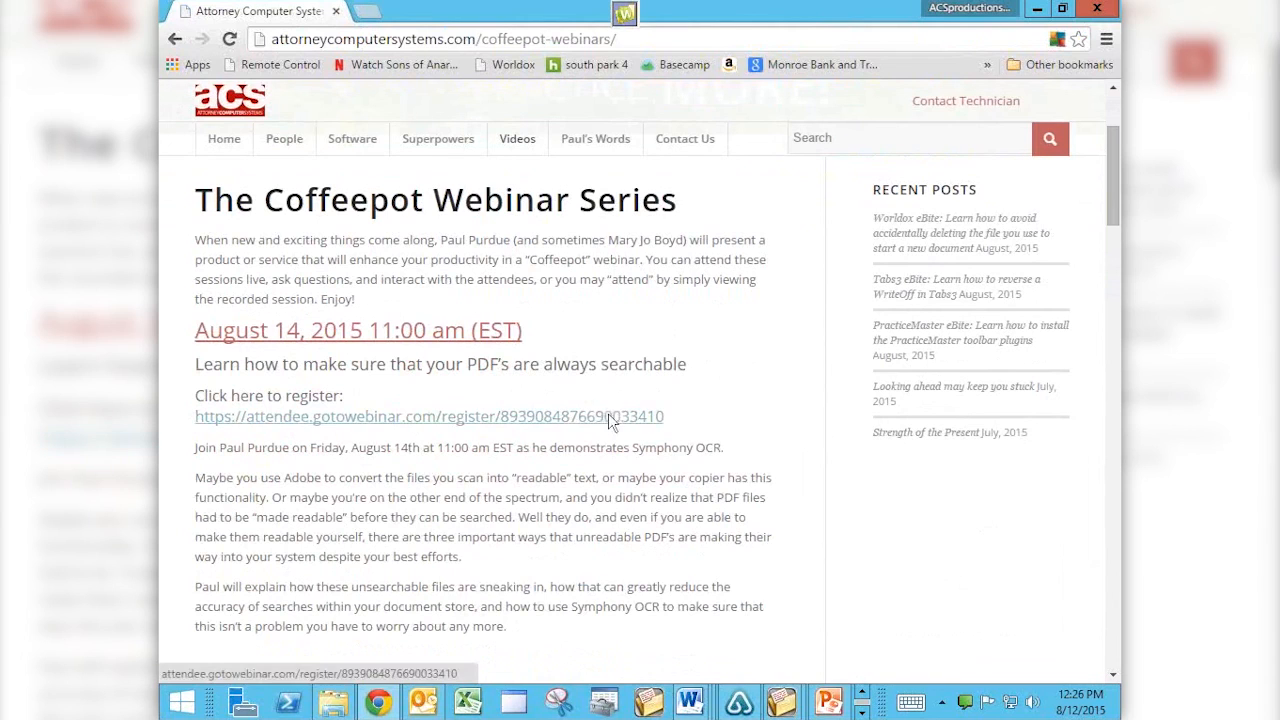
pyautogui.scroll(-6, 745, 377)
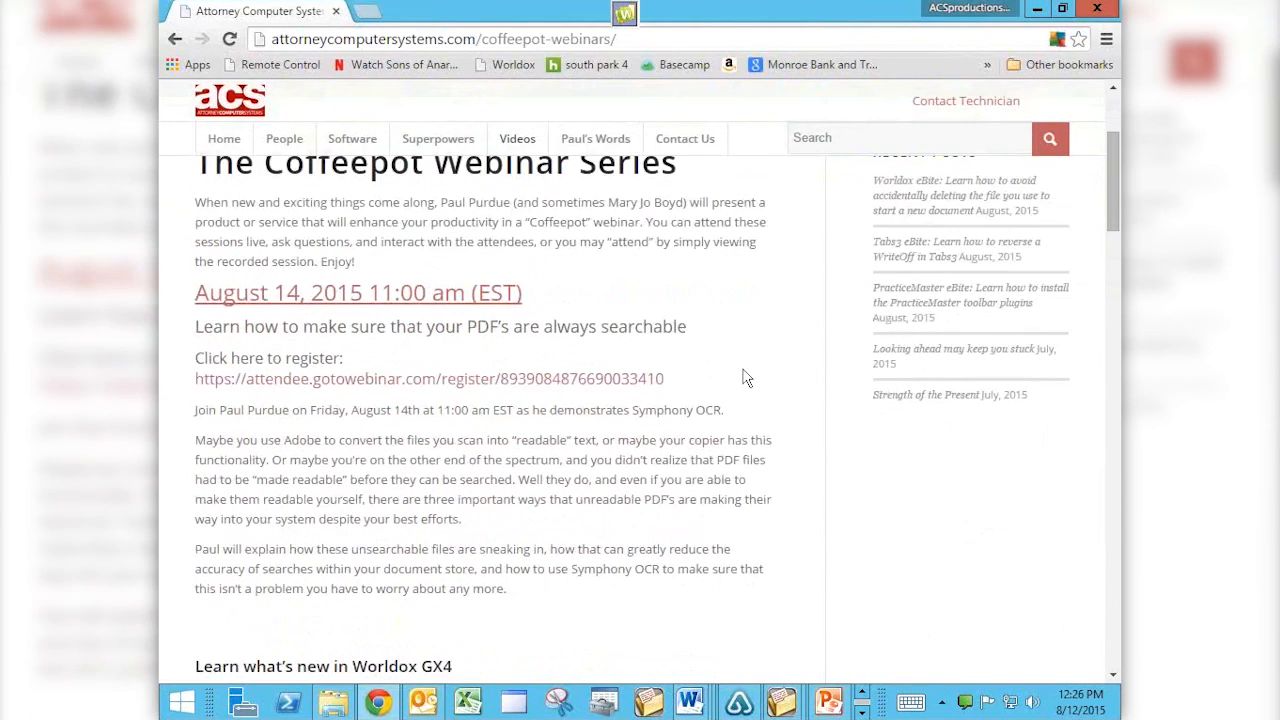
pyautogui.scroll(-1, 743, 377)
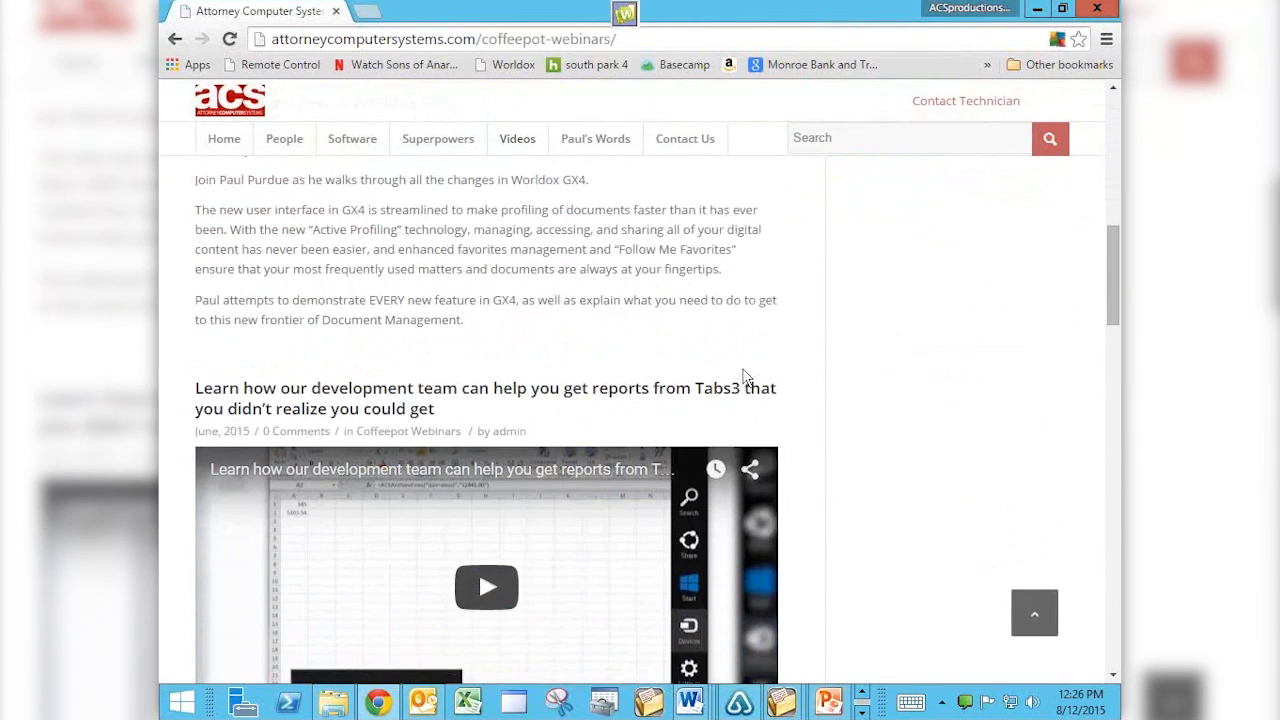
pyautogui.scroll(-2, 743, 377)
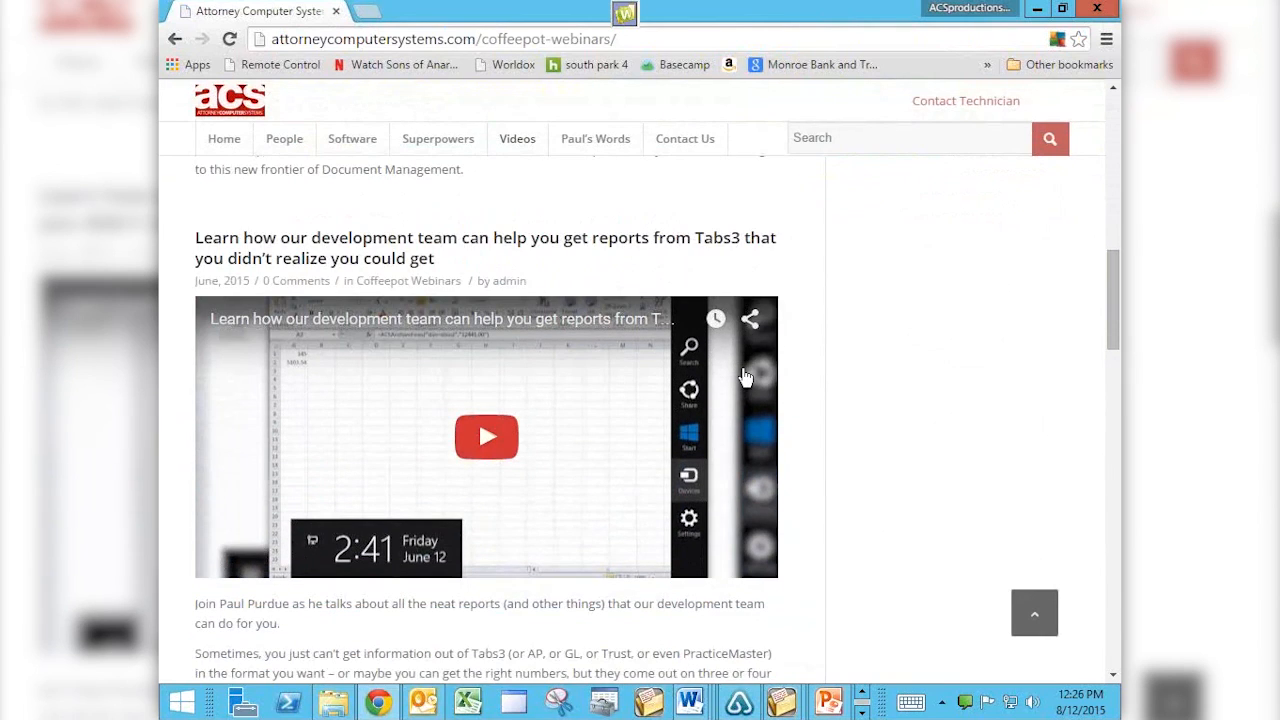
pyautogui.scroll(-3, 606, 446)
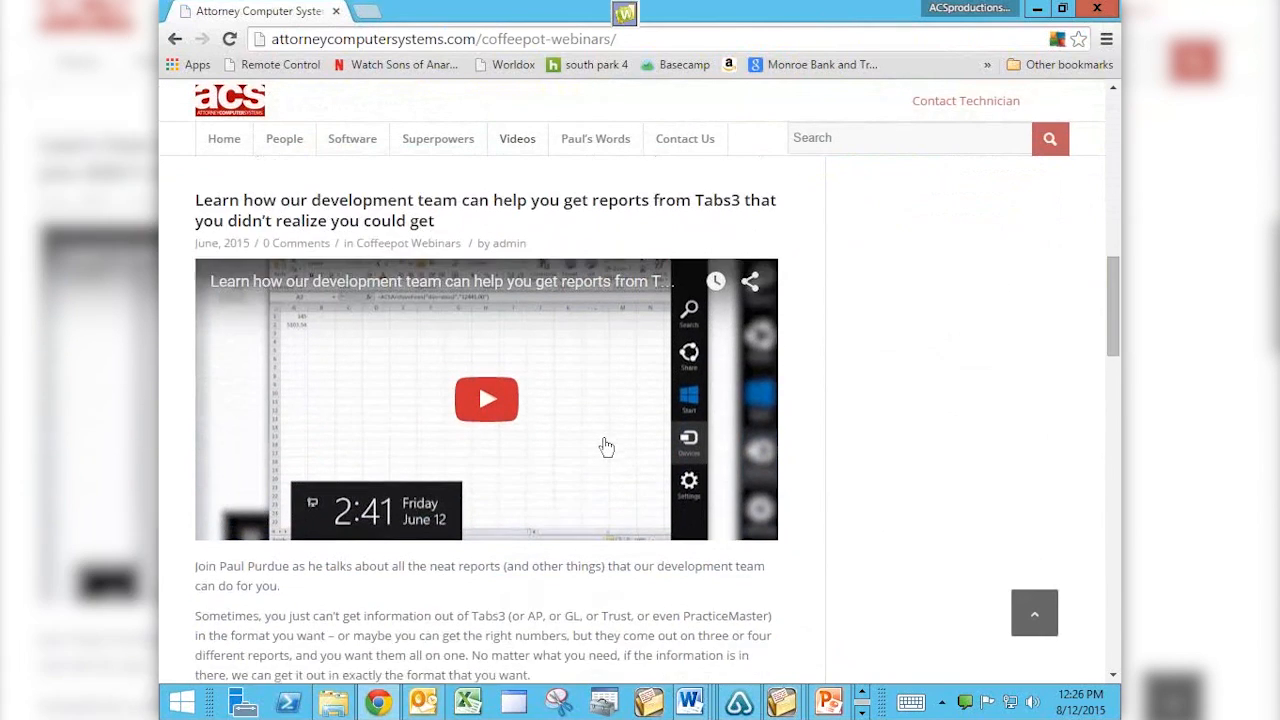
pyautogui.scroll(-8, 606, 446)
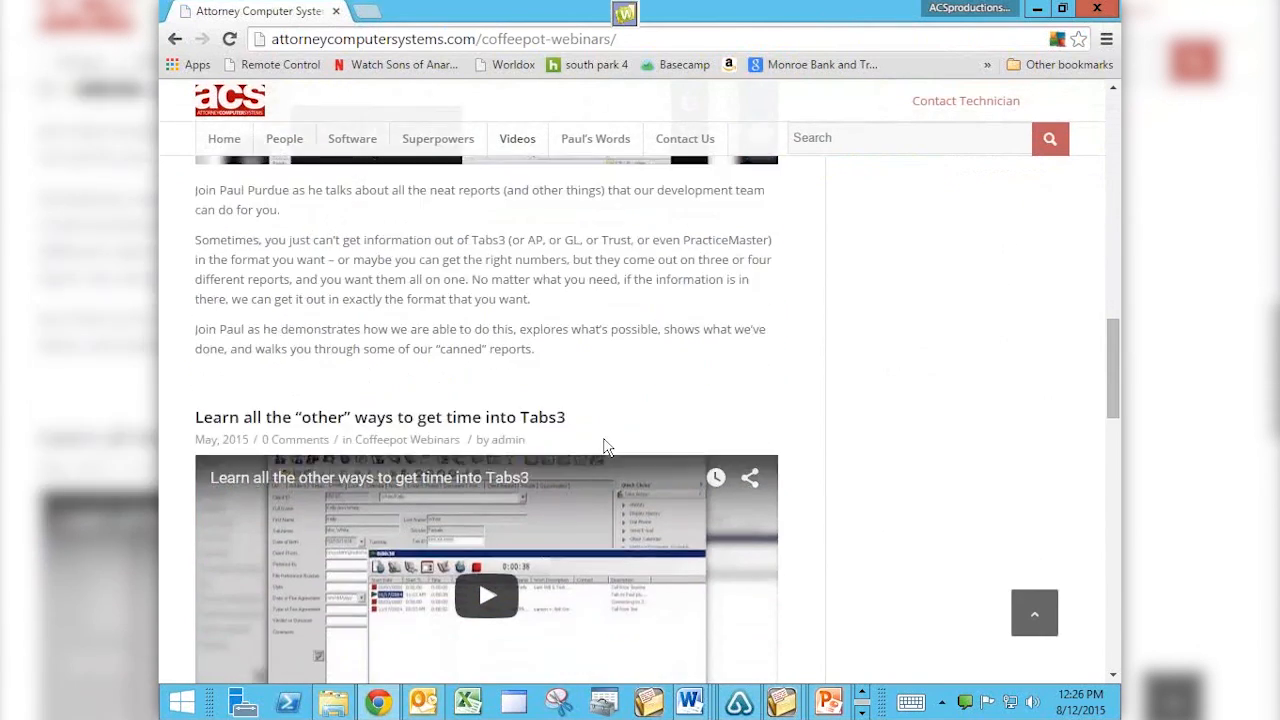
pyautogui.scroll(-2, 606, 446)
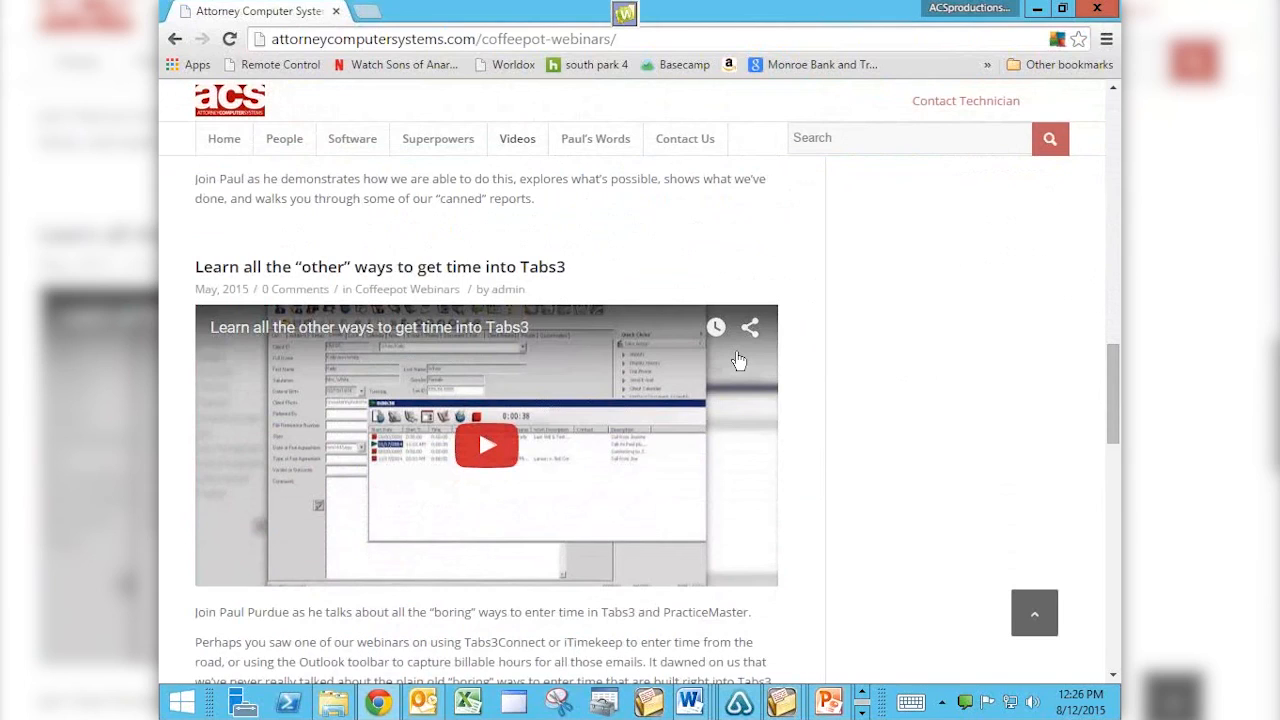
# Search the Attorney Computer Systems site for "gx4" and look over the matching posts.
pyautogui.click(869, 138)
pyautogui.write('gx4')
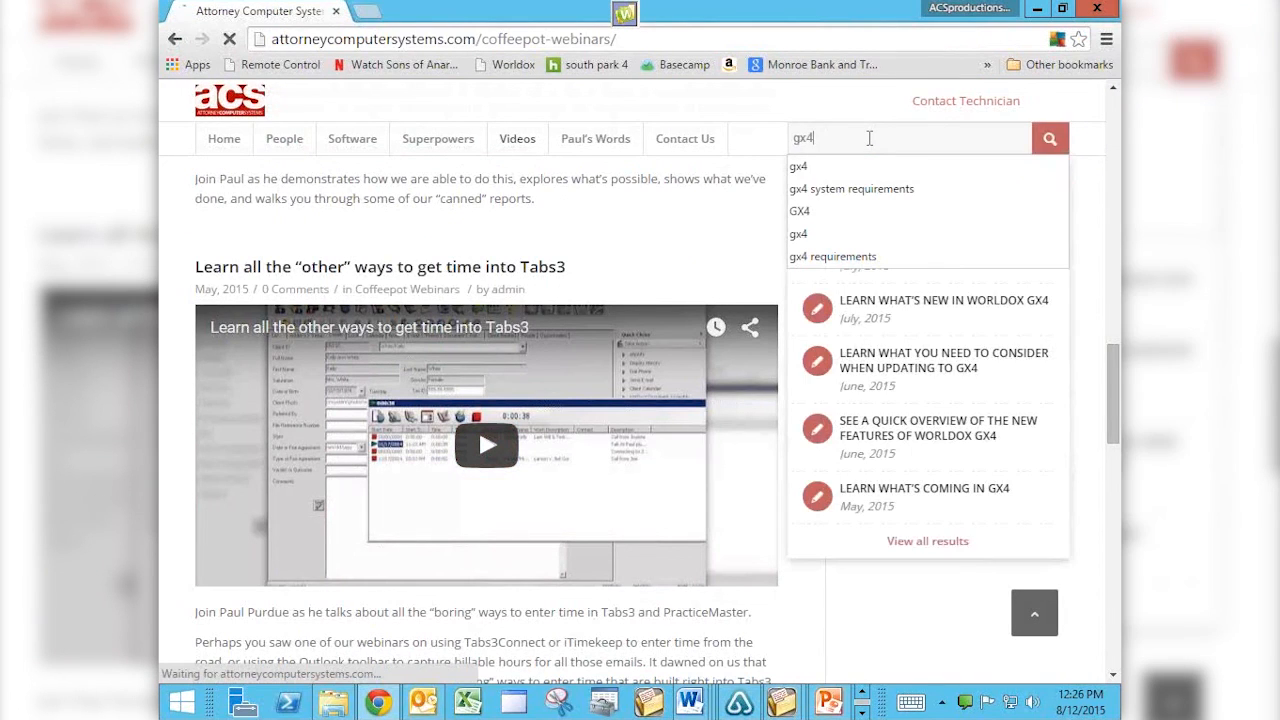
pyautogui.press('Return')
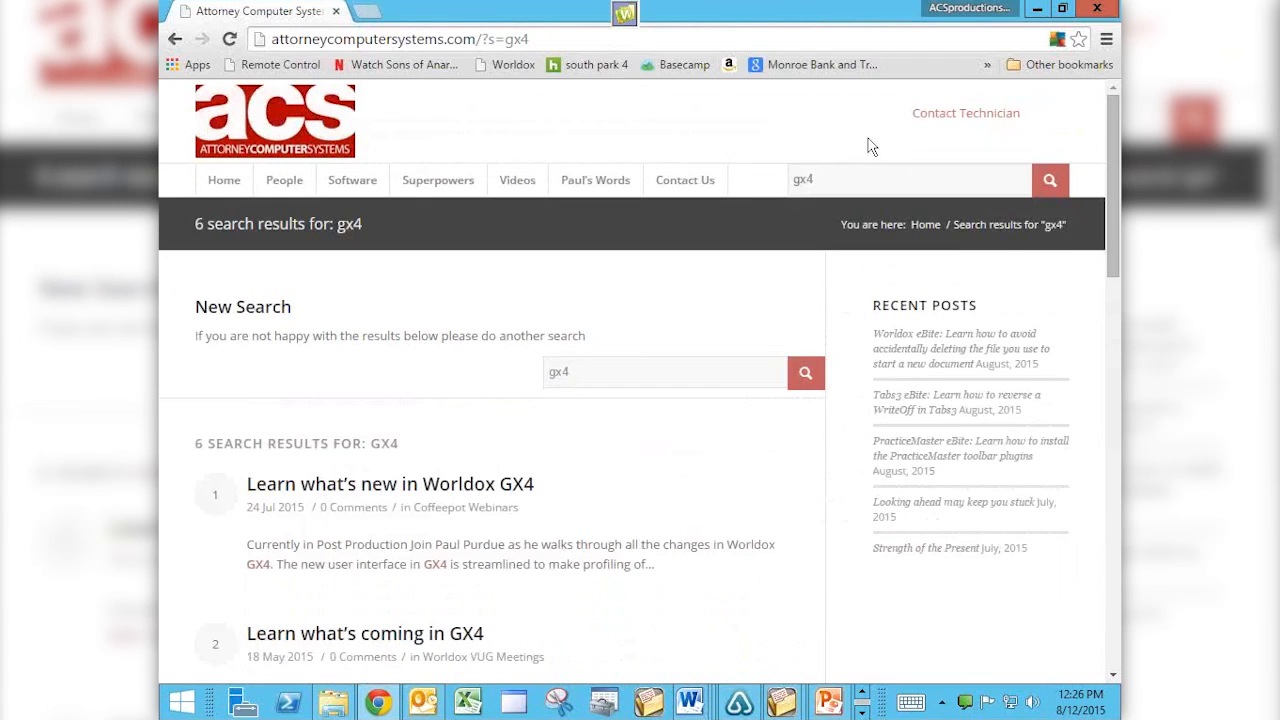
pyautogui.scroll(-2, 757, 497)
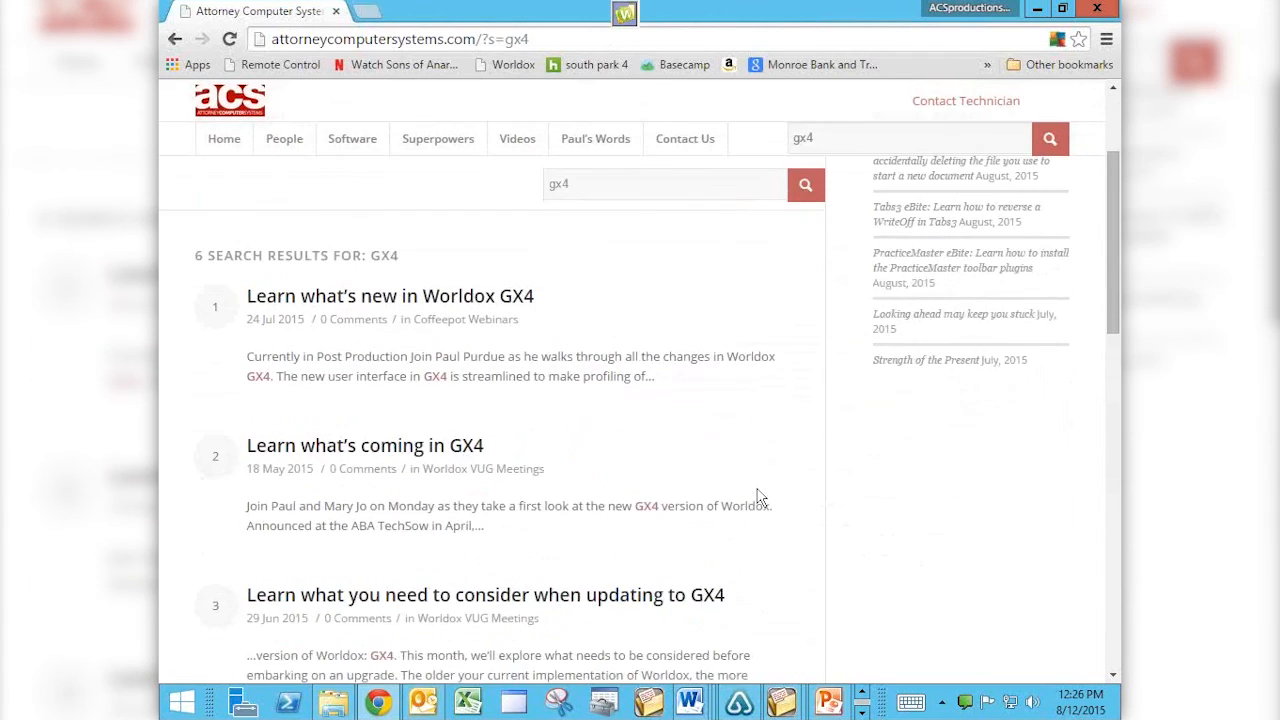
pyautogui.scroll(2, 757, 497)
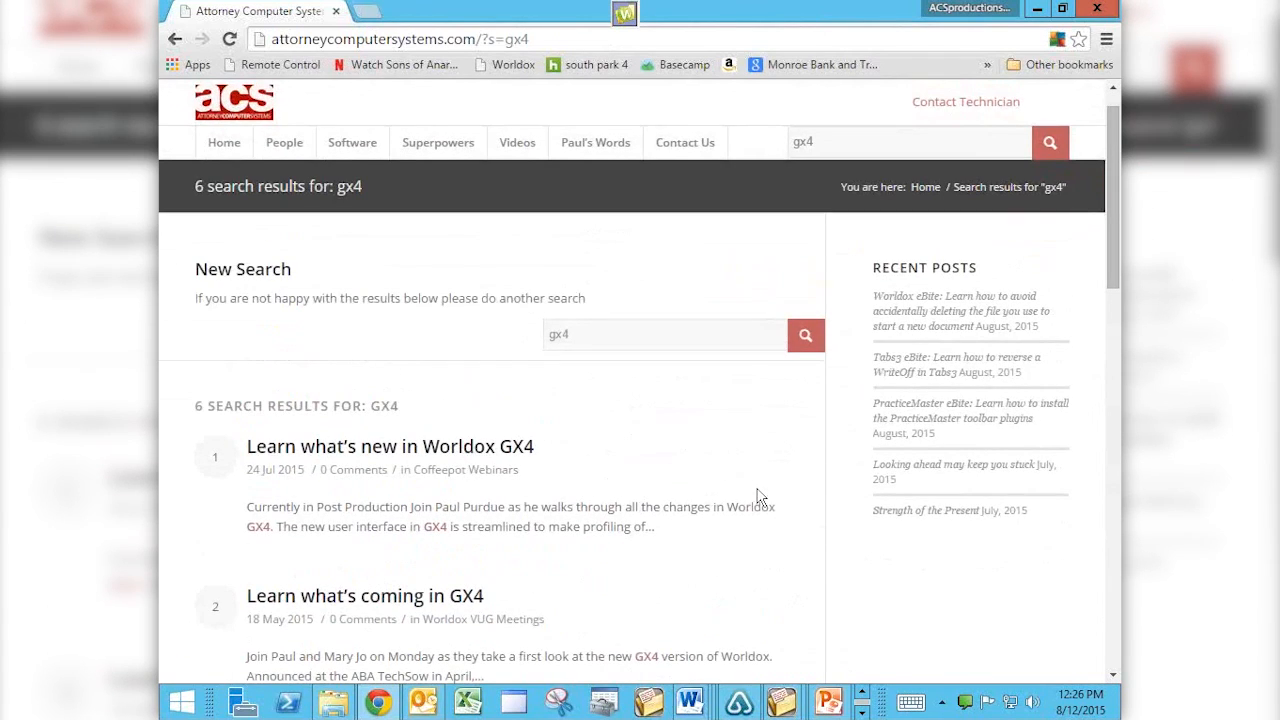